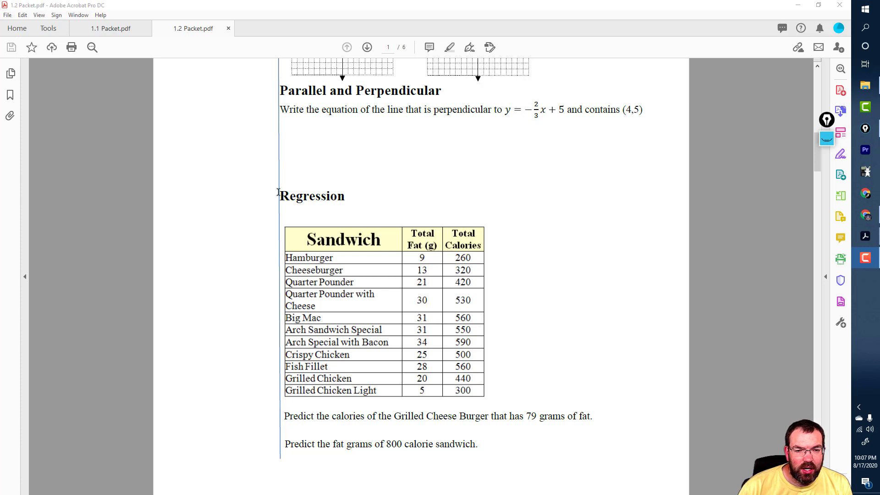
# Review the packet's Regression sandwich table and the following page's graph review and table of Americans over 100 years old.
pyautogui.moveTo(278, 192); pyautogui.dragTo(345, 193)
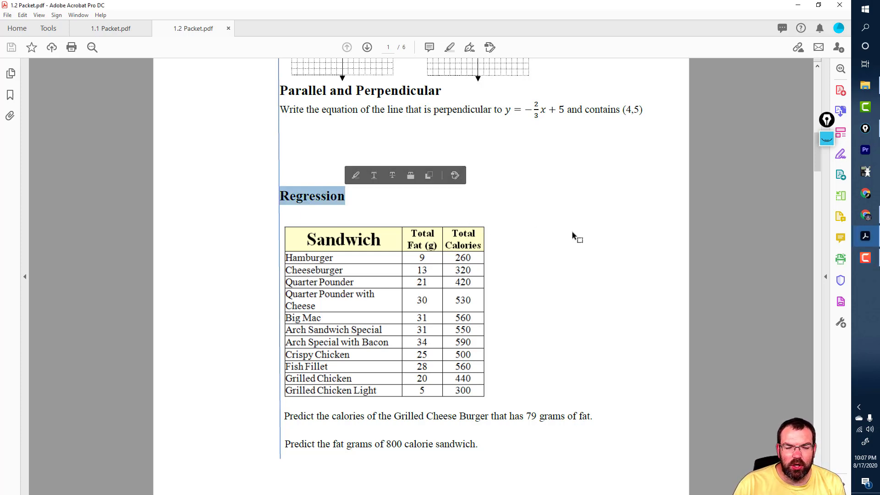
pyautogui.click(543, 241)
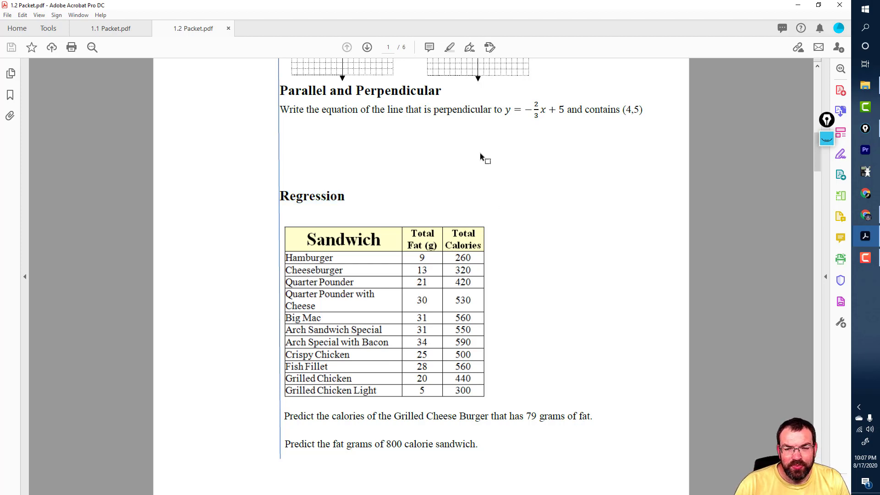
pyautogui.moveTo(280, 196); pyautogui.dragTo(380, 197)
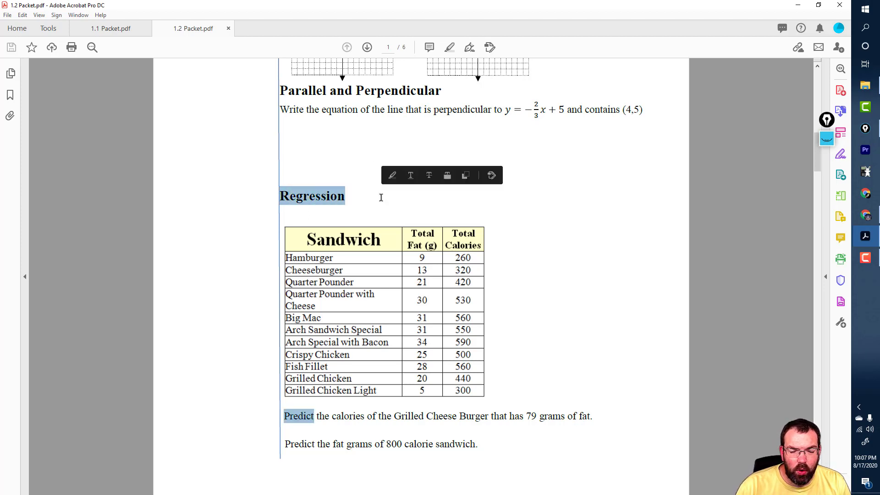
pyautogui.click(442, 208)
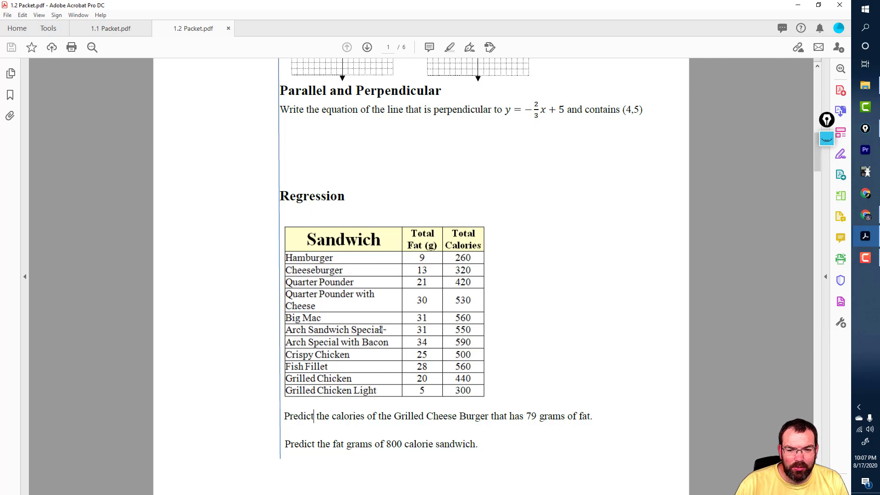
pyautogui.scroll(-3, 385, 328)
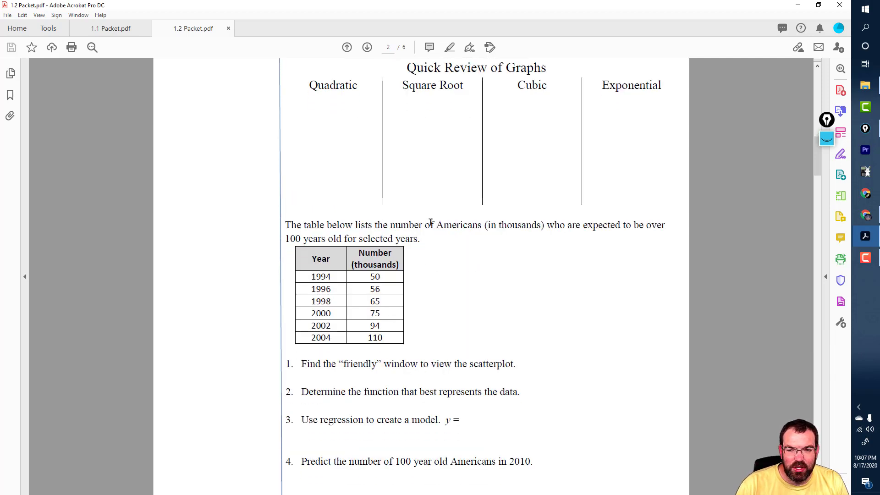
pyautogui.moveTo(351, 239); pyautogui.dragTo(477, 230)
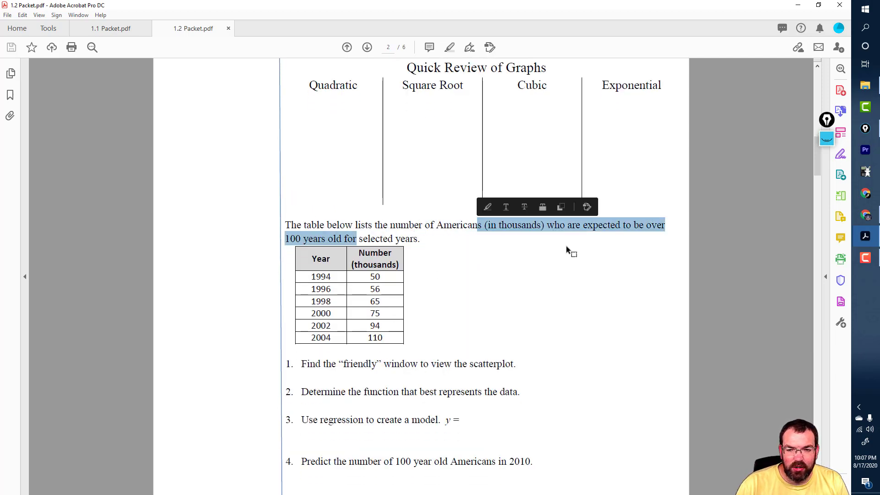
pyautogui.click(596, 231)
pyautogui.moveTo(287, 238); pyautogui.dragTo(357, 239)
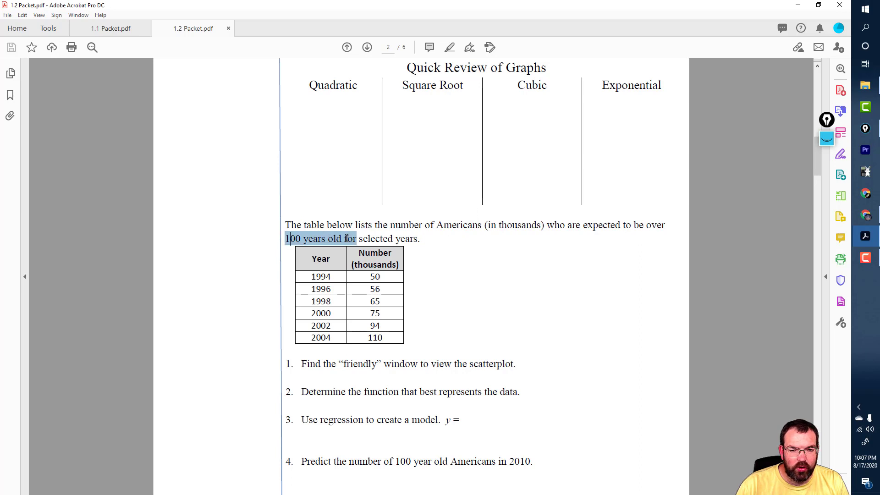
pyautogui.scroll(1, 456, 299)
pyautogui.scroll(1, 455, 300)
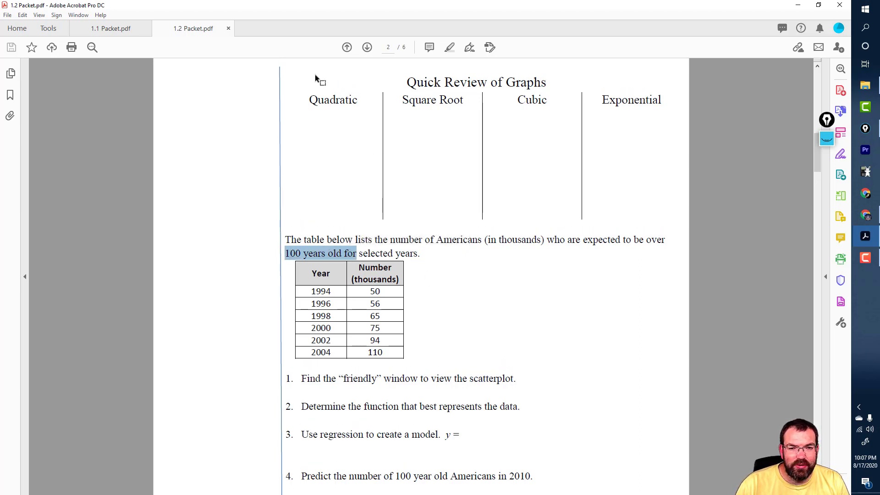
pyautogui.moveTo(315, 76); pyautogui.dragTo(631, 182)
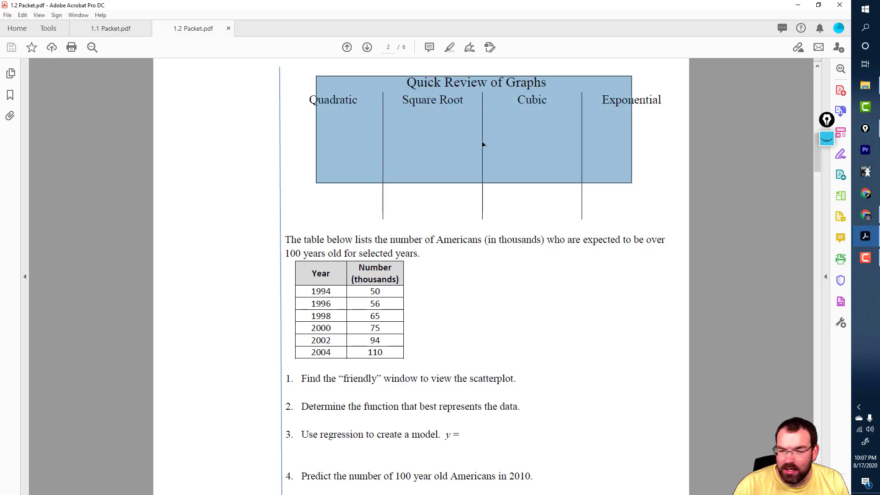
pyautogui.scroll(1, 486, 173)
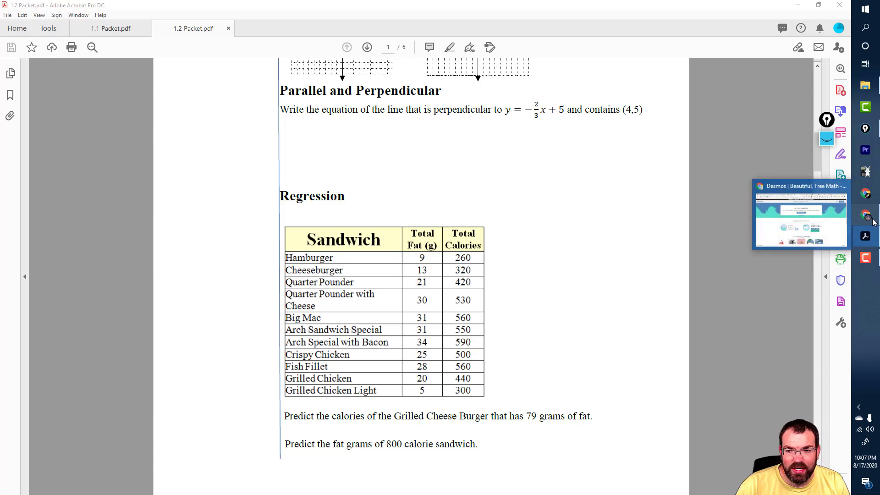
# Switch to Desmos in Chrome, open its Graphing Calculator, and arrange it side by side with the PDF packet.
pyautogui.click(807, 208)
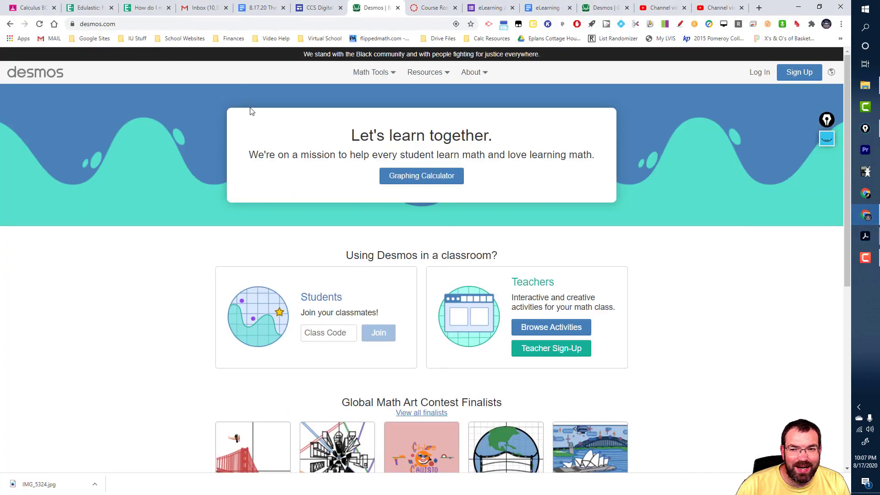
pyautogui.click(425, 179)
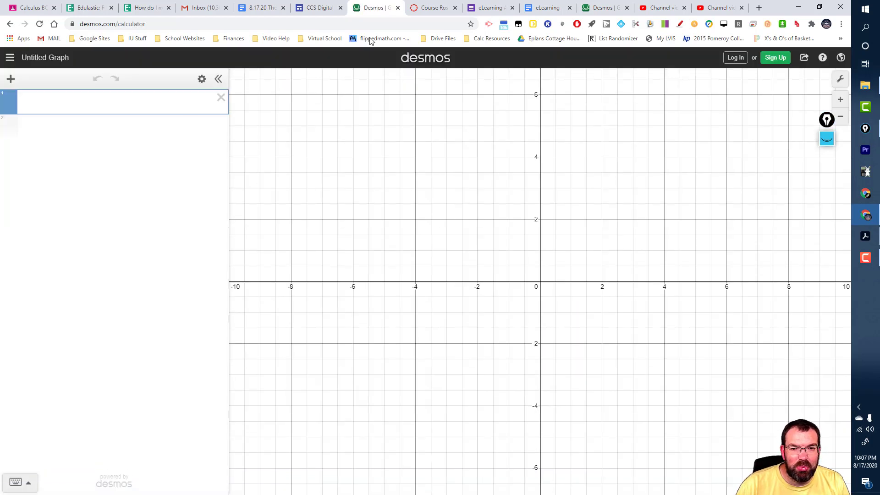
pyautogui.moveTo(752, 4); pyautogui.dragTo(878, 115)
pyautogui.click(125, 172)
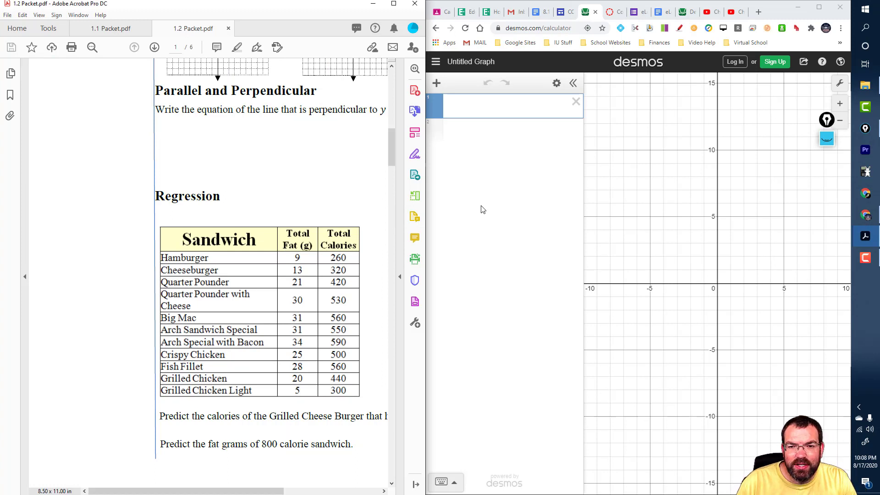
# Add an empty table to the graphing calculator's expression list.
pyautogui.click(435, 85)
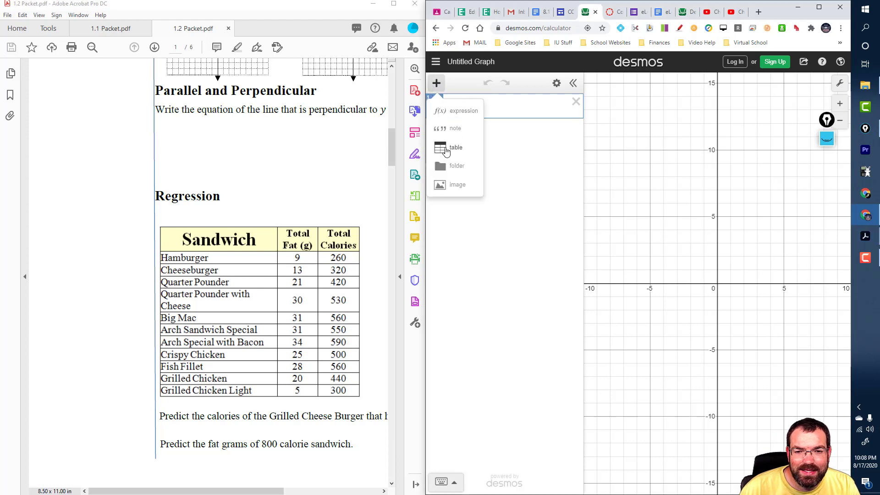
pyautogui.click(447, 148)
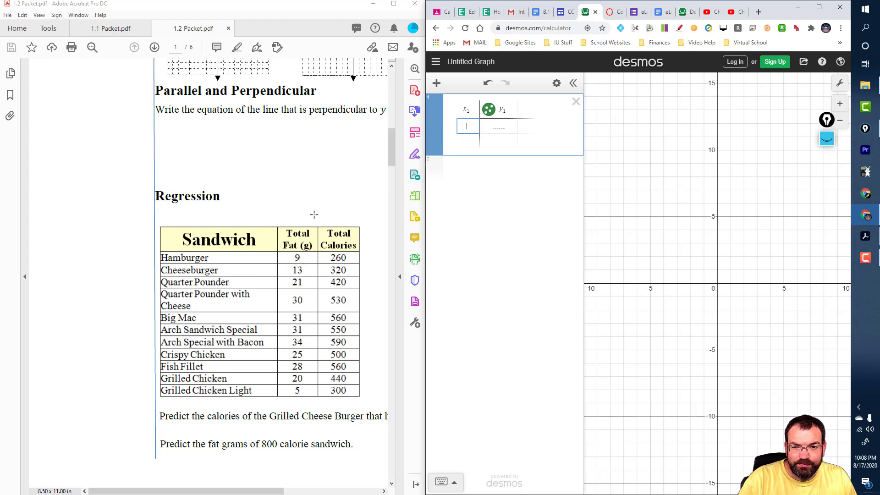
# Handwrite a pink x above the Total Fat column and a y above the Total Calories column of the sandwich table.
pyautogui.click(827, 139)
pyautogui.moveTo(830, 181)
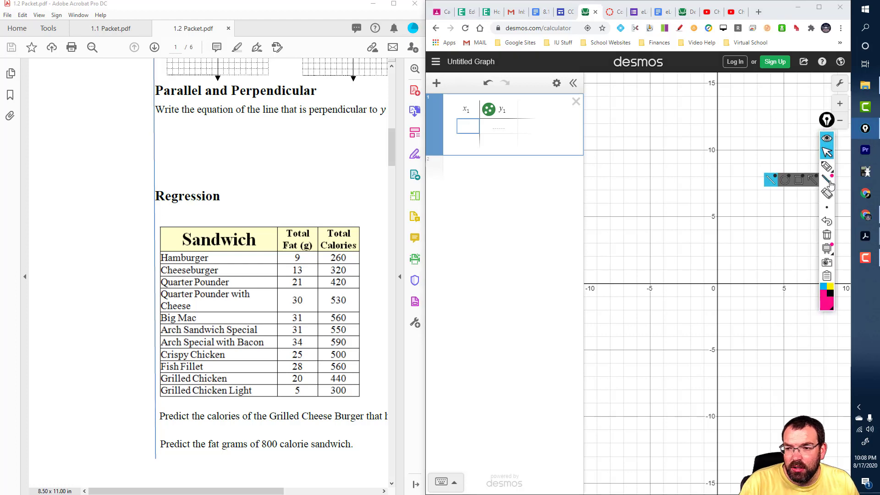
pyautogui.click(827, 166)
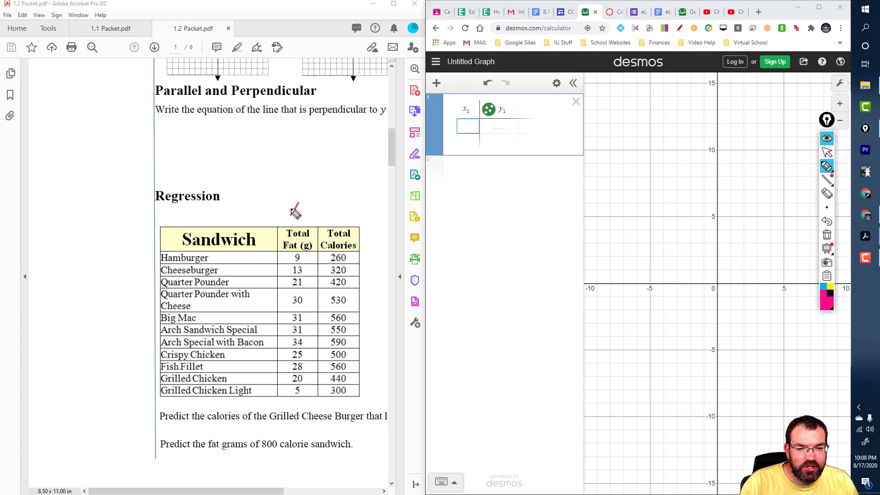
pyautogui.moveTo(294, 212); pyautogui.dragTo(291, 219)
pyautogui.moveTo(291, 204)
pyautogui.mouseDown()
pyautogui.moveTo(303, 220)
pyautogui.moveTo(340, 205)
pyautogui.moveTo(331, 225)
pyautogui.mouseUp()
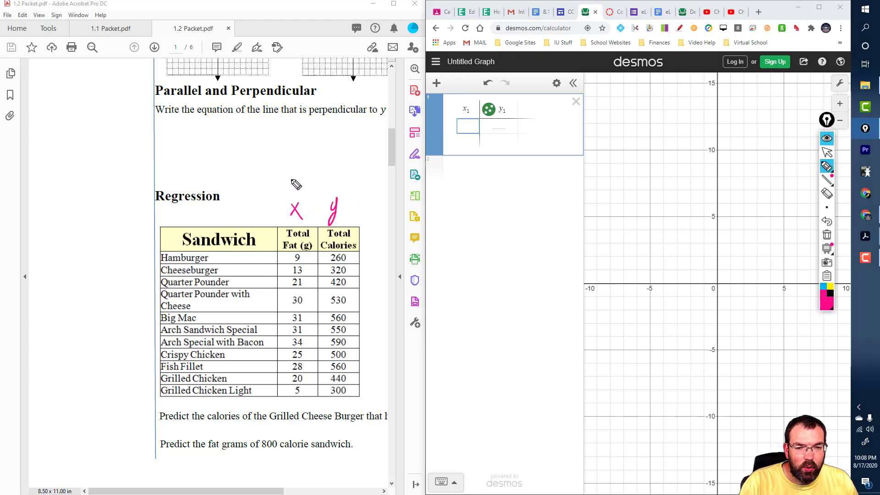
# Handwrite "always" above the column labels and draw arrows down to the x and the y.
pyautogui.moveTo(298, 165); pyautogui.dragTo(295, 184)
pyautogui.moveTo(293, 177); pyautogui.dragTo(290, 154)
pyautogui.moveTo(295, 144)
pyautogui.mouseDown()
pyautogui.moveTo(330, 149)
pyautogui.moveTo(347, 183)
pyautogui.mouseUp()
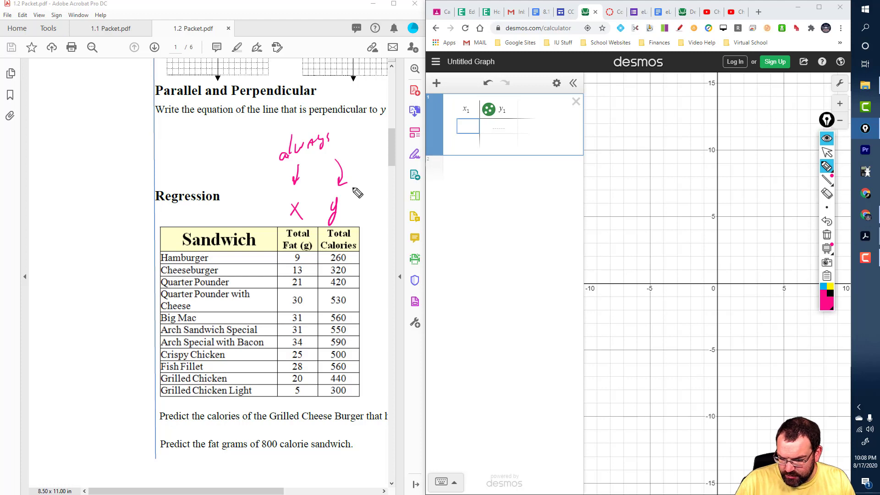
# Return to the normal pointer and enter 9, 13, 21 and 30 as the table's first four x values.
pyautogui.click(829, 153)
pyautogui.click(473, 133)
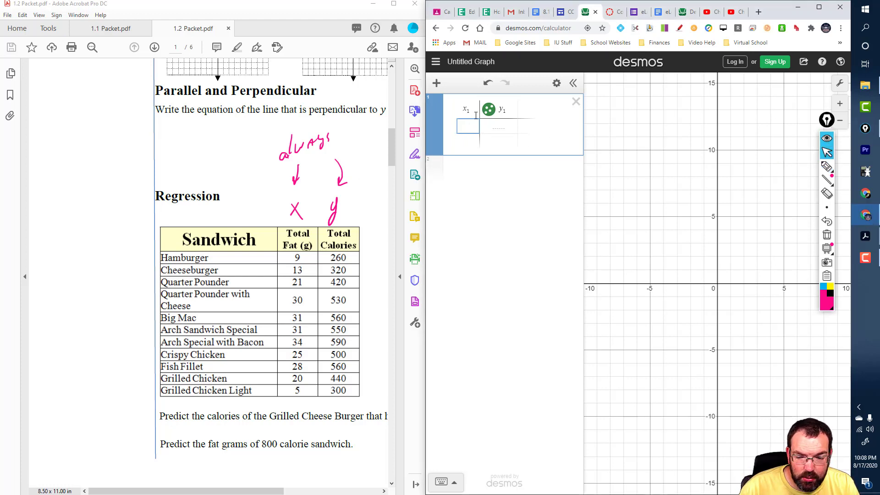
pyautogui.write('9')
pyautogui.press('Return')
pyautogui.write('13')
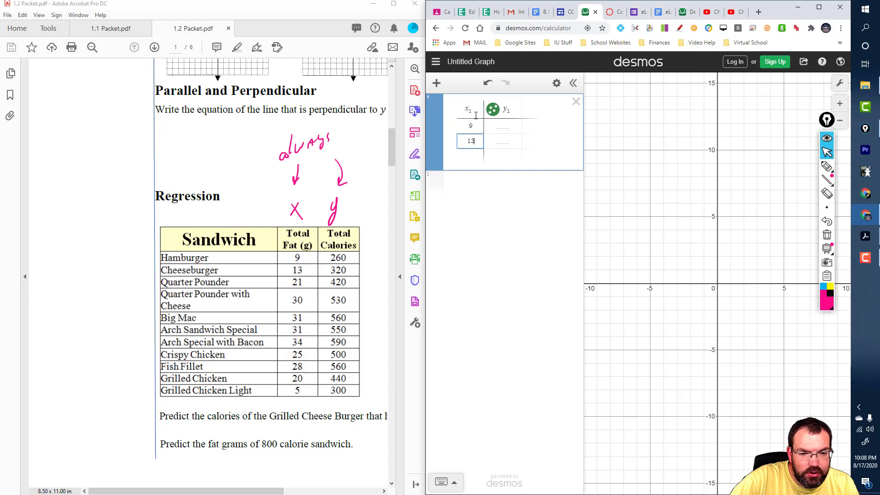
pyautogui.press('Return')
pyautogui.write('21')
pyautogui.press('Return')
pyautogui.write('303131345')
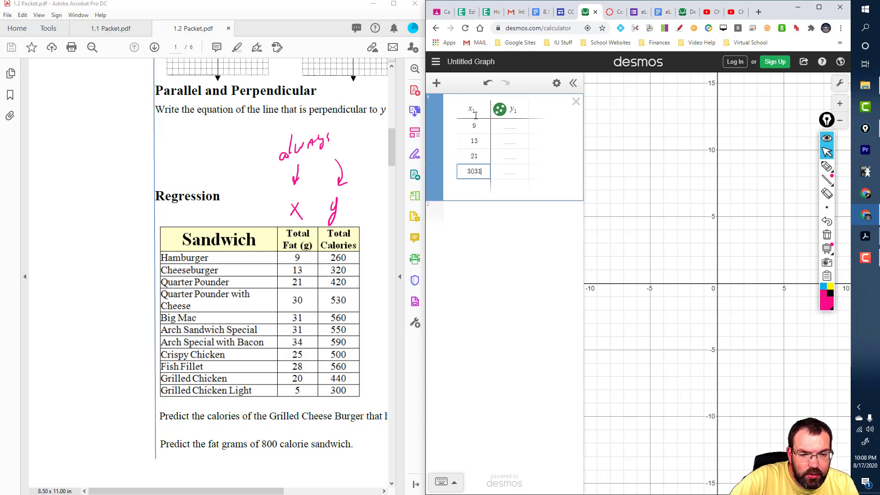
pyautogui.press('BackSpace')
pyautogui.press('BackSpace')
pyautogui.press('BackSpace')
pyautogui.press('BackSpace')
pyautogui.press('BackSpace')
pyautogui.press('BackSpace')
pyautogui.press('BackSpace')
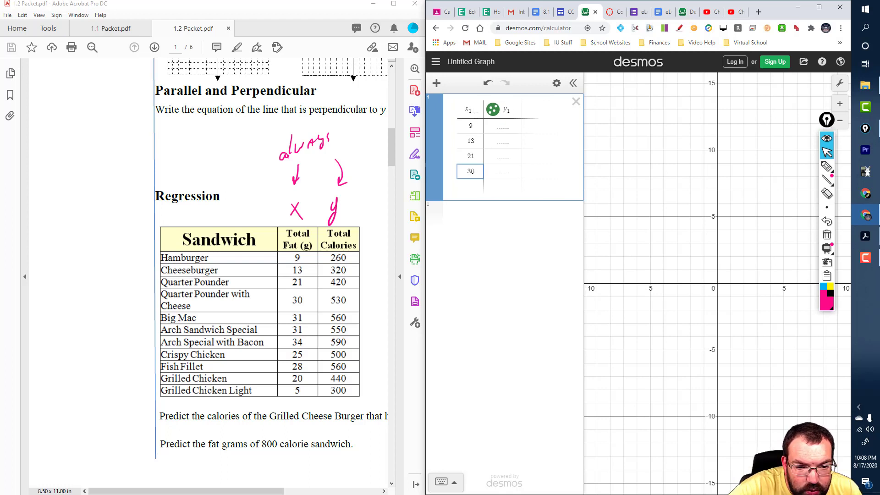
# Enter the remaining fat grams 31, 31, 34, 25, 28, 20 and 5 in the table's x column.
pyautogui.press('Return')
pyautogui.write('31')
pyautogui.press('Return')
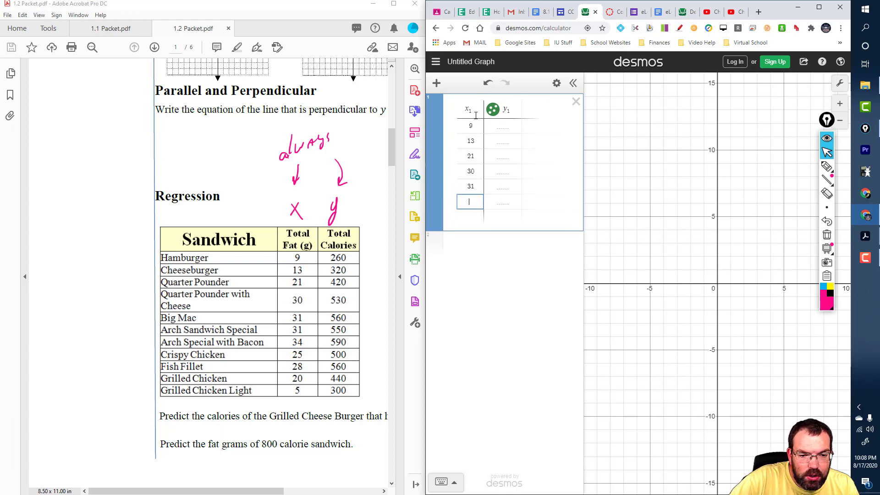
pyautogui.write('31')
pyautogui.press('Return')
pyautogui.write('34')
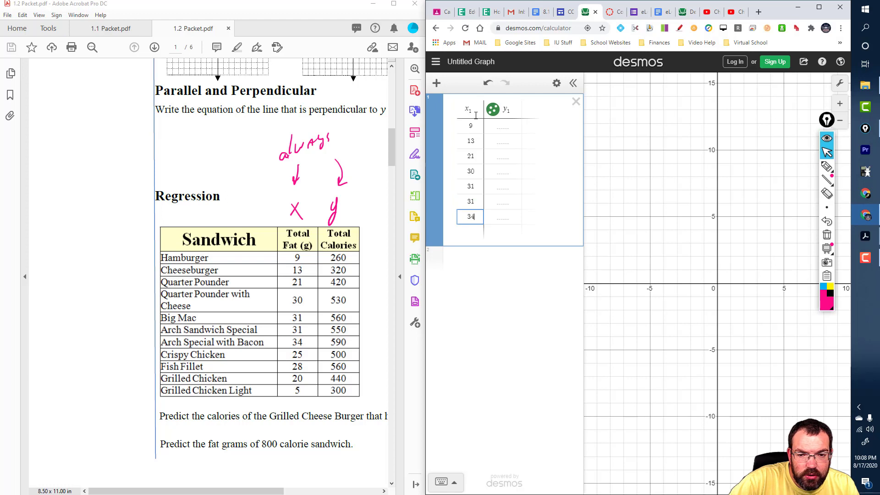
pyautogui.press('Return')
pyautogui.press('Return')
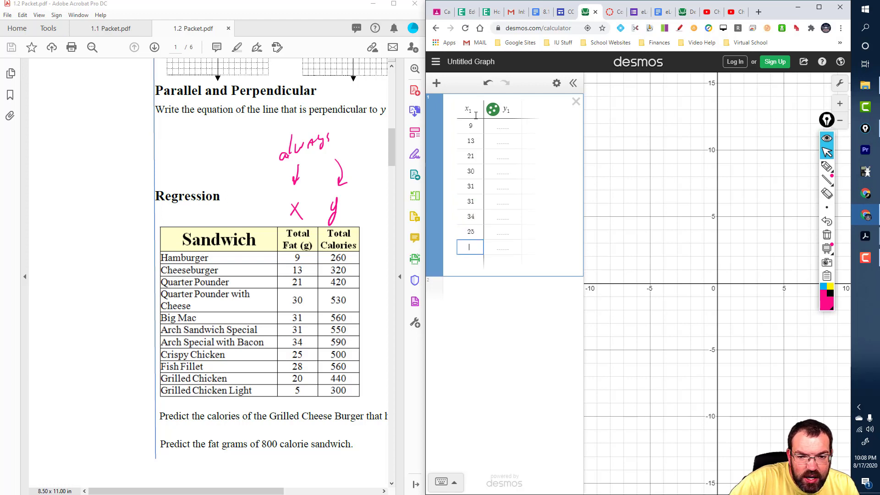
pyautogui.press('Return')
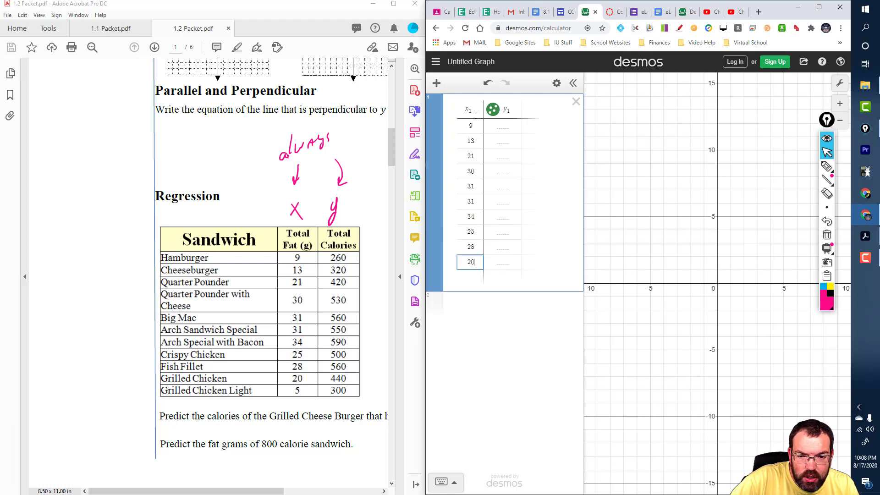
pyautogui.press('Return')
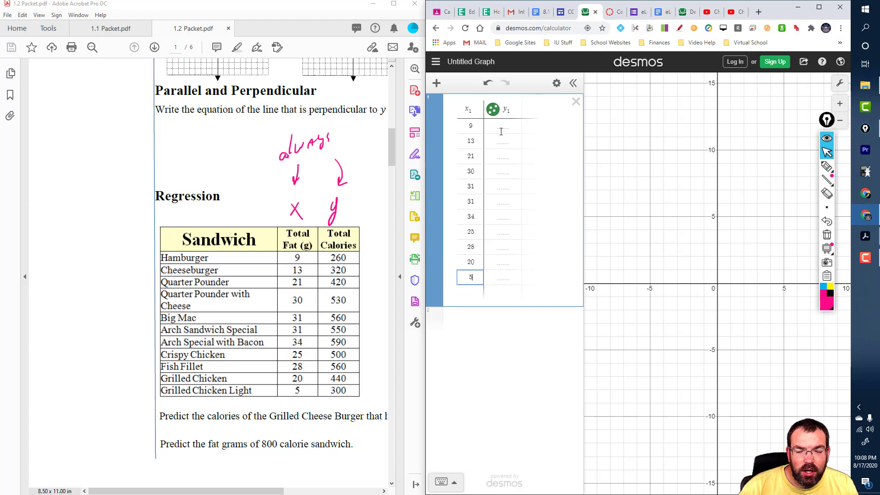
# Enter 260, 320, 420 and 530 as the first four calorie values in the table's y column.
pyautogui.click(492, 130)
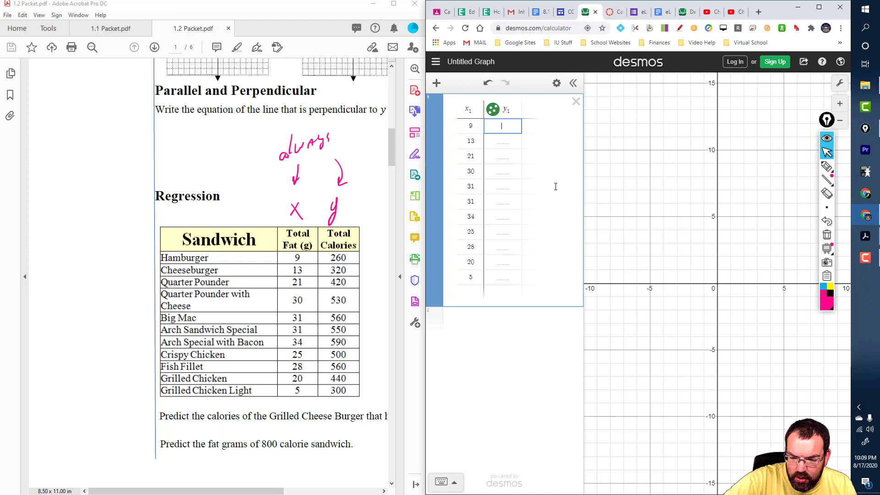
pyautogui.write('260')
pyautogui.press('Return')
pyautogui.write('32')
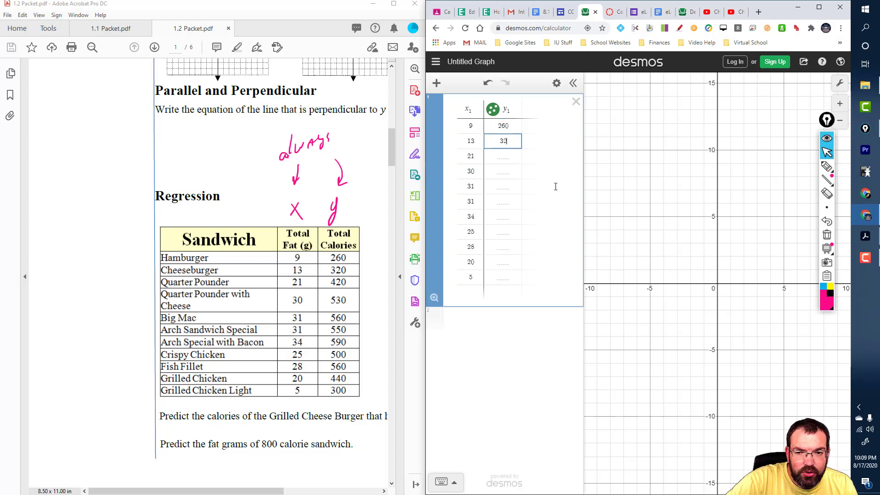
pyautogui.write('0')
pyautogui.press('Return')
pyautogui.write('420')
pyautogui.press('Return')
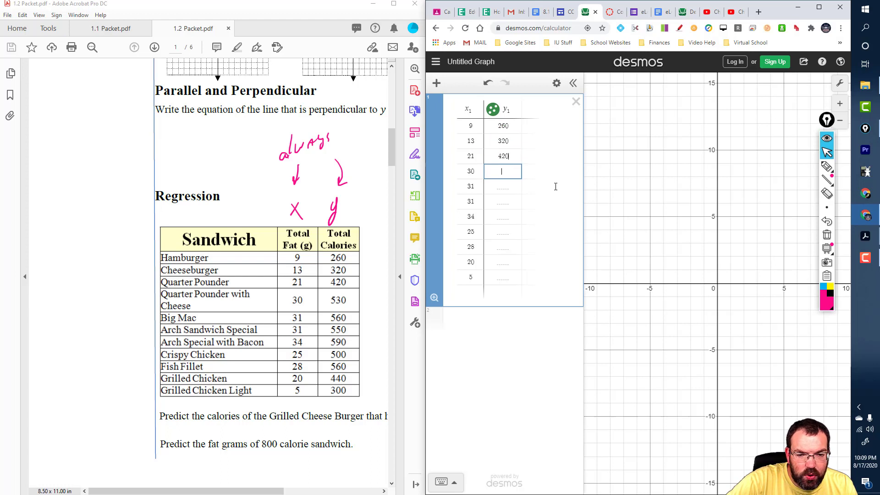
pyautogui.write('530')
pyautogui.press('Return')
# Enter 560 as the calorie value beside the first fat value of 31 in the table.
pyautogui.press('Return')
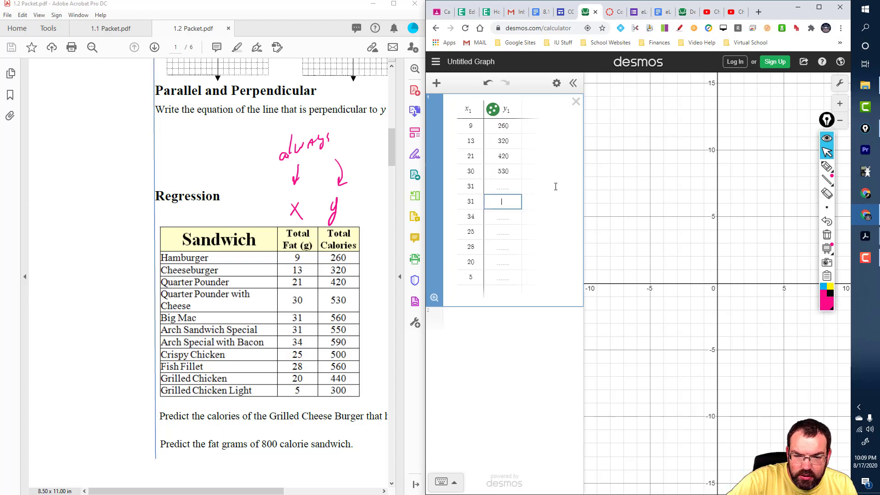
pyautogui.write('560')
pyautogui.press('Up')
pyautogui.press('Up')
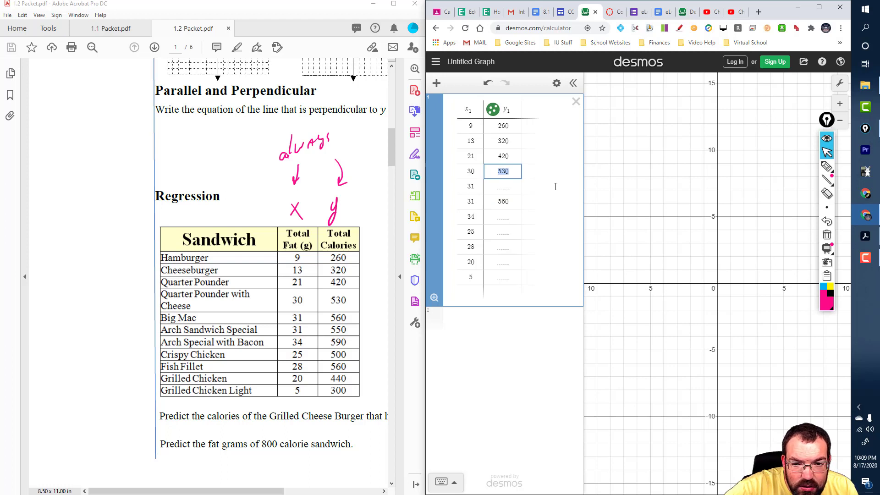
pyautogui.press('Down')
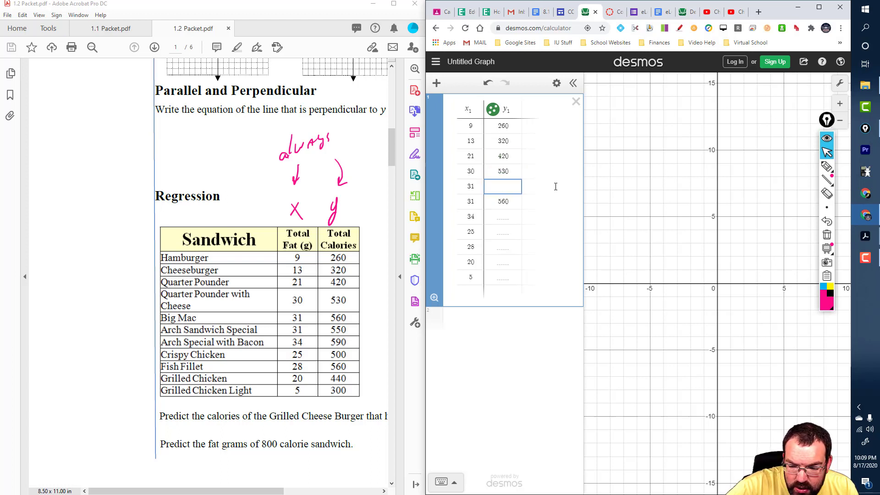
pyautogui.write('560')
pyautogui.press('Return')
# Set the y value of the second 31 row to 550 and that of the 34 row to 590.
pyautogui.press('Return')
pyautogui.write('5')
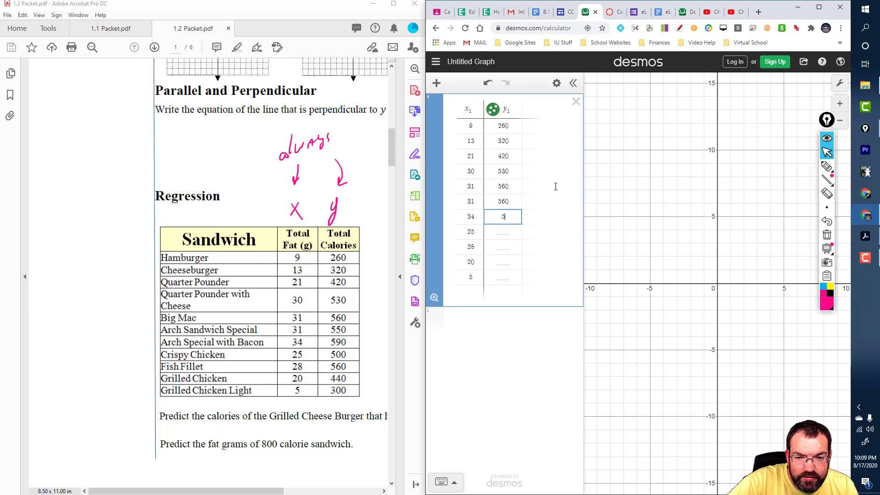
pyautogui.press('Up')
pyautogui.write('550')
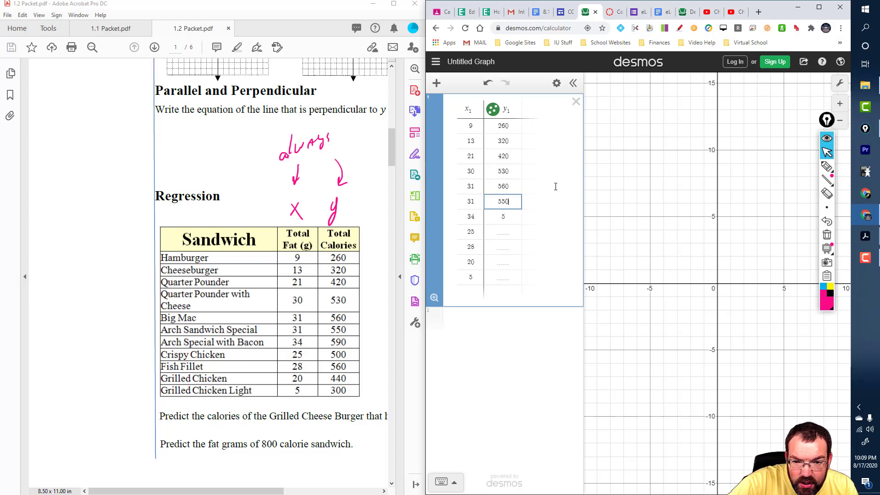
pyautogui.press('Down')
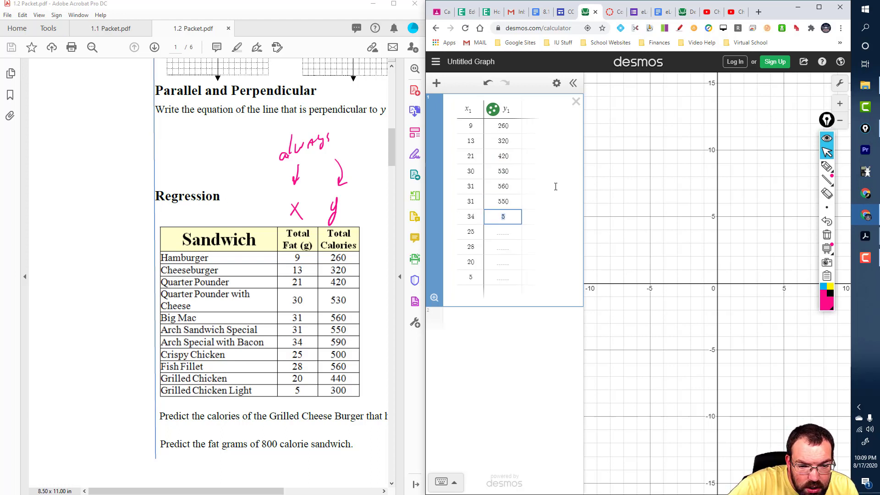
pyautogui.write('90')
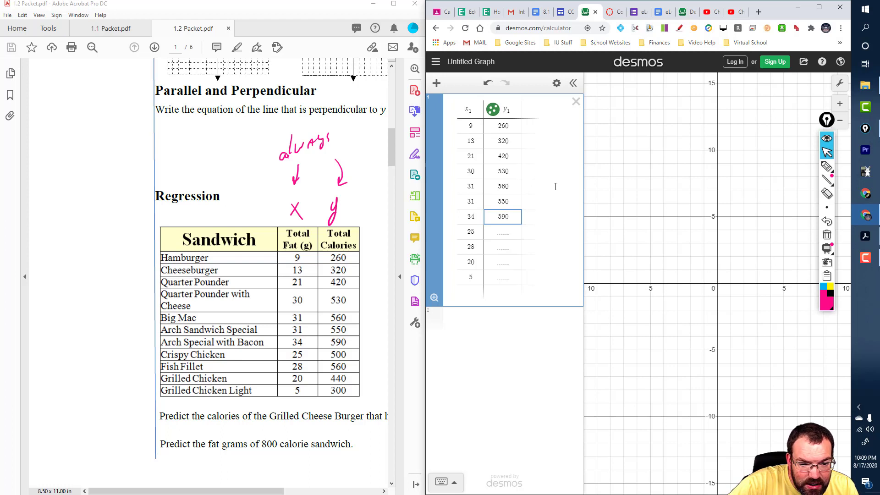
# Enter 500 as the y value for the row with 25 fat grams.
pyautogui.press('Down')
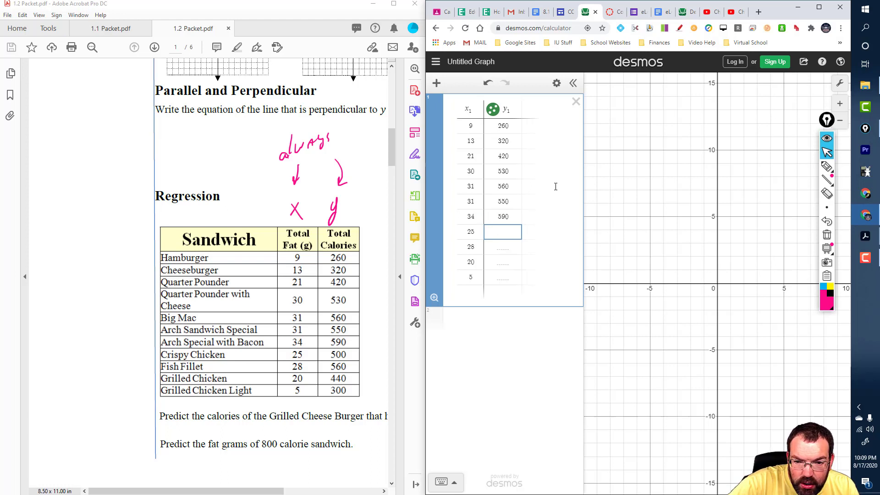
pyautogui.write('500560')
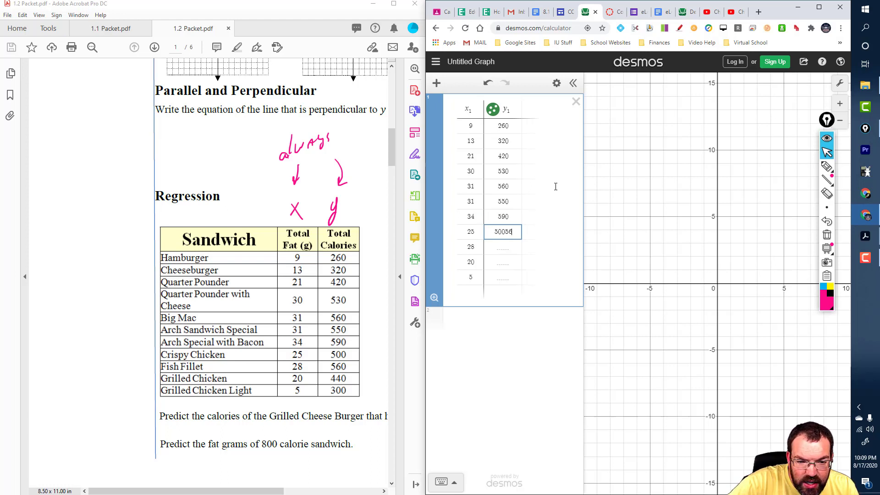
pyautogui.press('Down')
pyautogui.press('Down')
pyautogui.write('44')
pyautogui.press('Up')
pyautogui.press('Up')
pyautogui.press('Up')
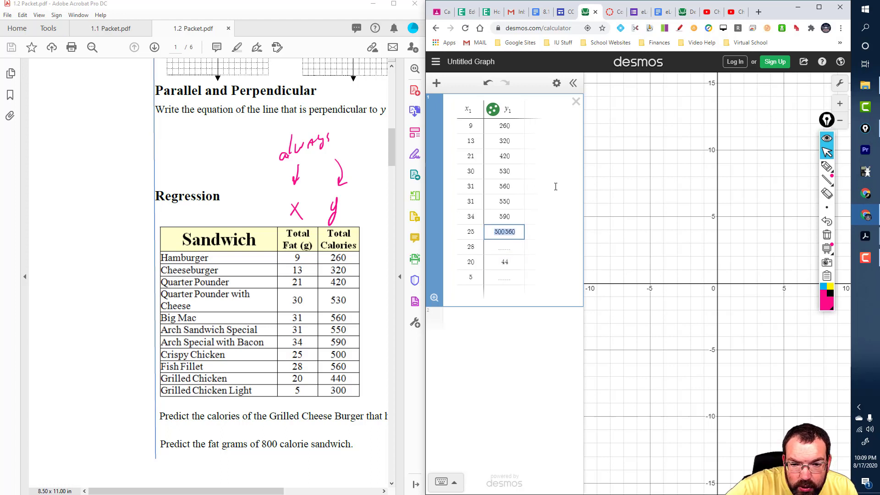
pyautogui.press('Down')
pyautogui.write('500')
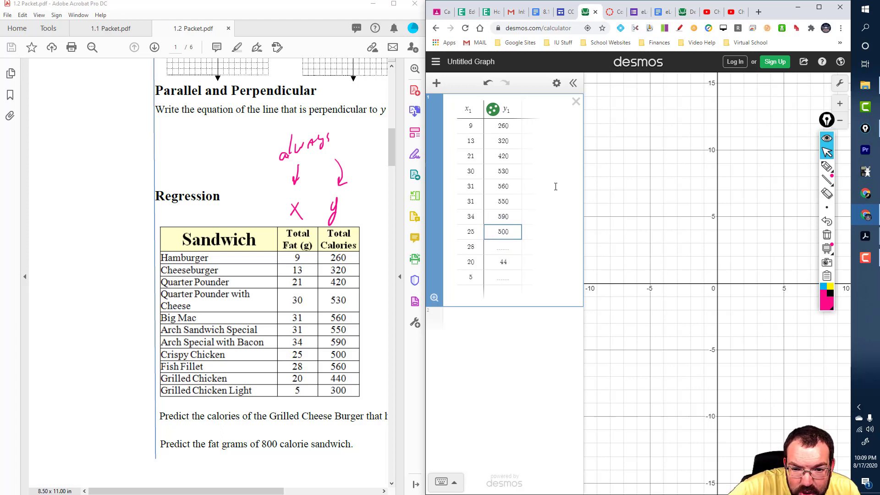
# Complete the y column with 560 for 28, 440 for 20 and 300 for 5 fat grams.
pyautogui.press('Down')
pyautogui.write('56')
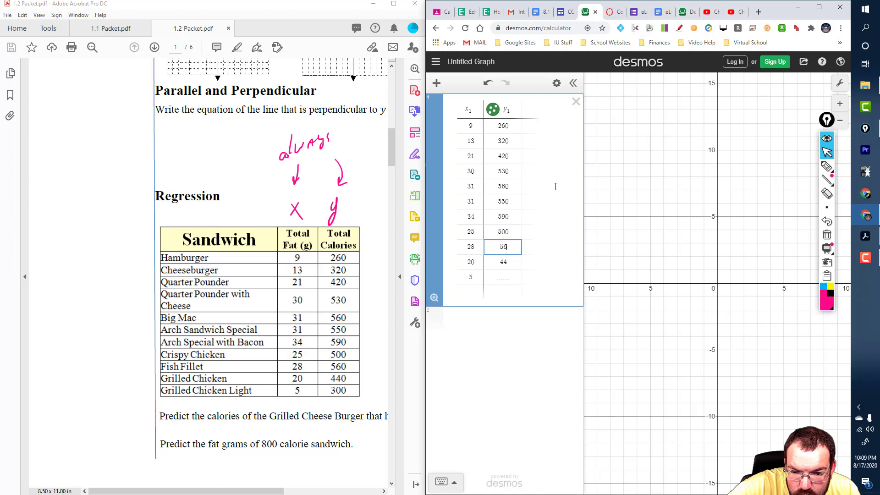
pyautogui.write('0')
pyautogui.press('Down')
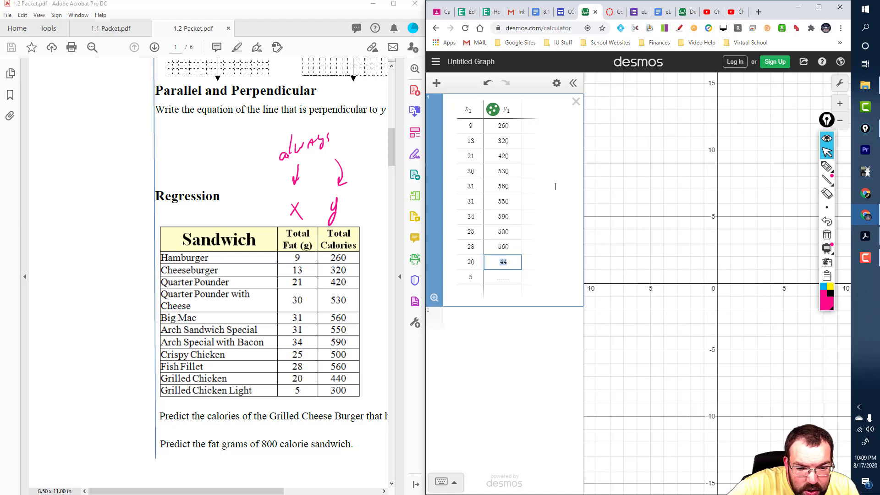
pyautogui.write('0')
pyautogui.press('Down')
pyautogui.write('30')
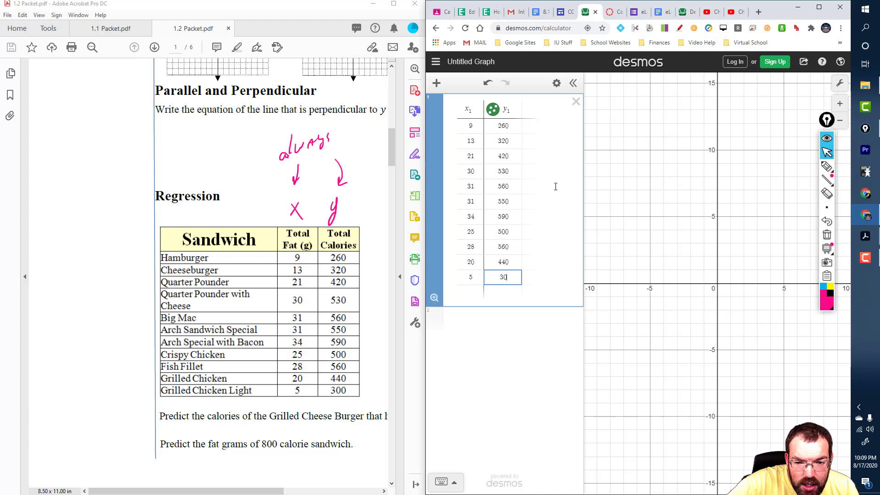
pyautogui.write('0')
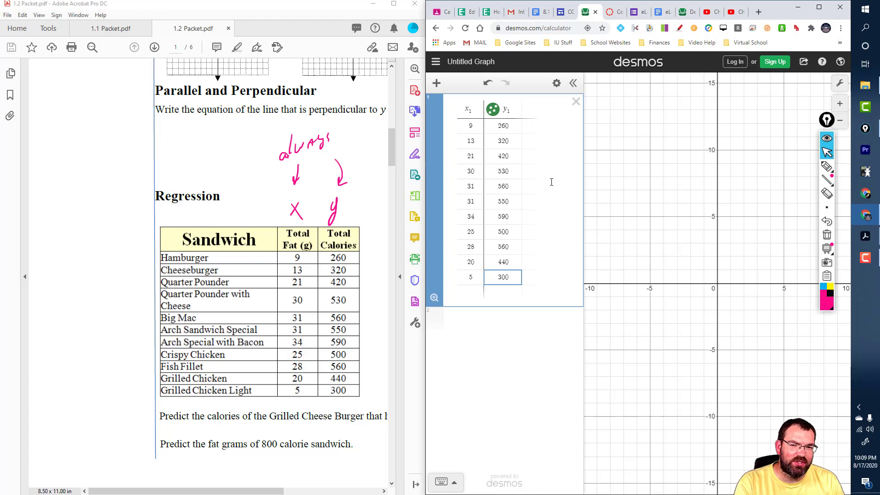
# Zoom the graph to fit the table's points and move the annotation toolbar onto the packet's blank margin.
pyautogui.click(437, 299)
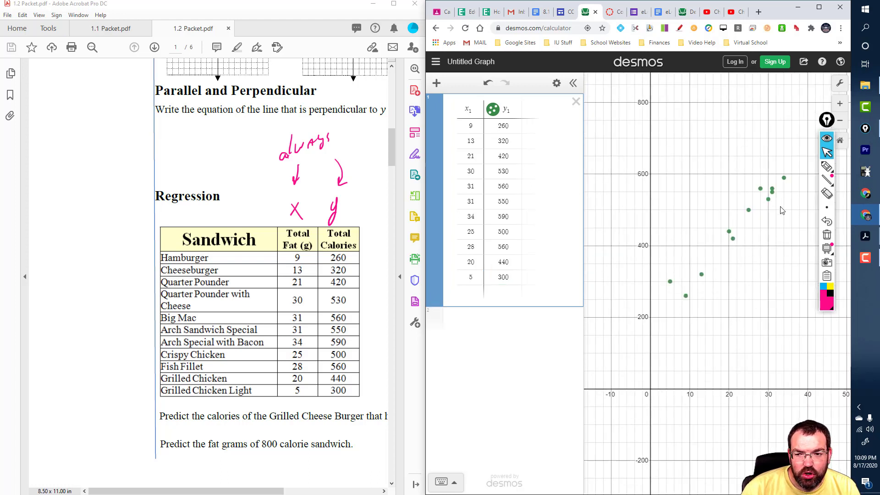
pyautogui.moveTo(828, 121)
pyautogui.mouseDown()
pyautogui.moveTo(867, 129)
pyautogui.moveTo(422, 102)
pyautogui.moveTo(864, 151)
pyautogui.moveTo(864, 288)
pyautogui.mouseUp()
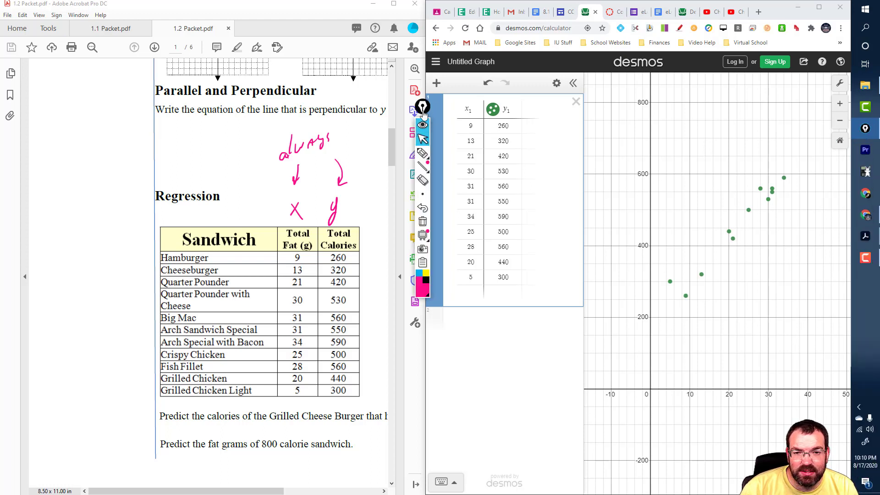
pyautogui.moveTo(422, 106); pyautogui.dragTo(47, 127)
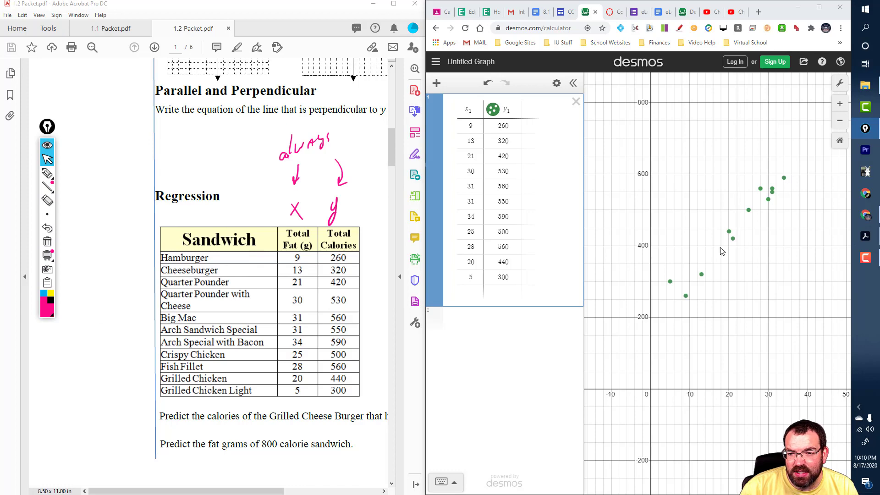
# Examine the scatter plot at several zoom levels with the expression list hidden, then restore the list and fit the view to the data.
pyautogui.click(573, 85)
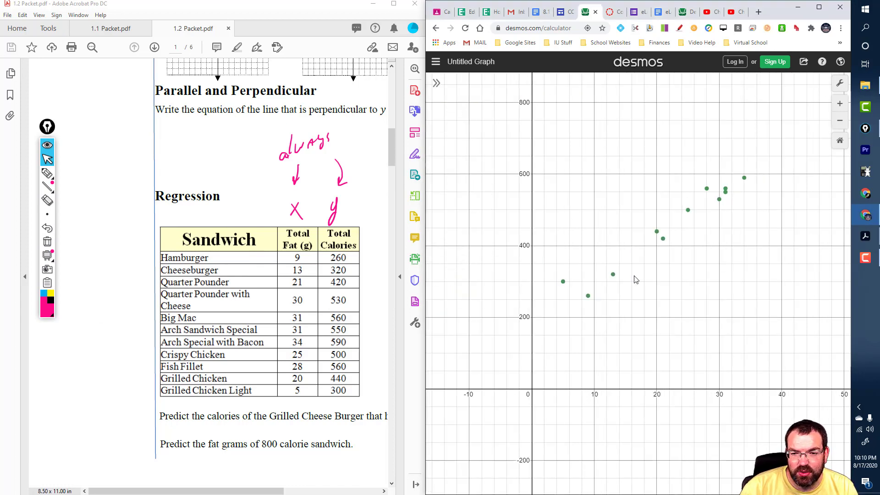
pyautogui.scroll(-5, 636, 279)
pyautogui.scroll(6, 636, 257)
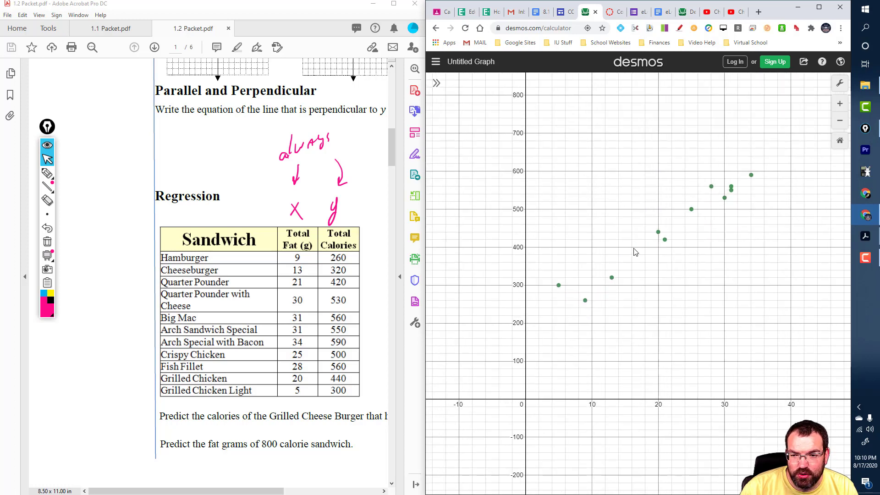
pyautogui.scroll(-4, 636, 252)
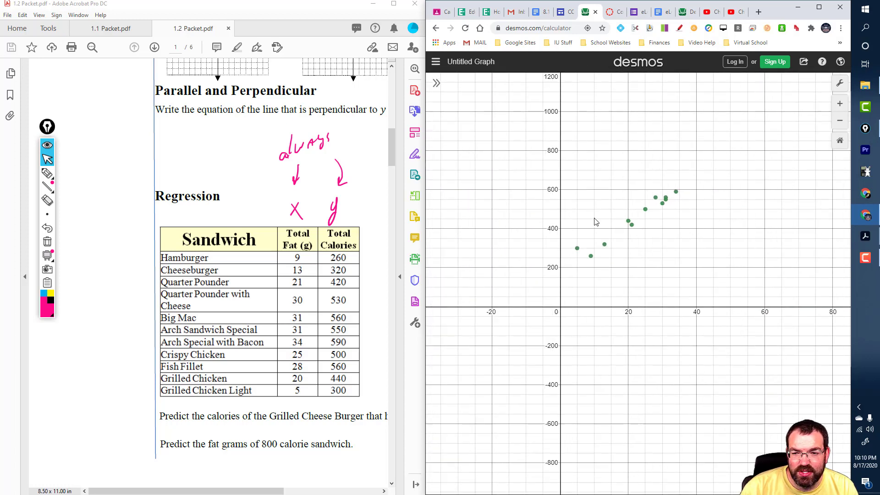
pyautogui.scroll(-8, 595, 221)
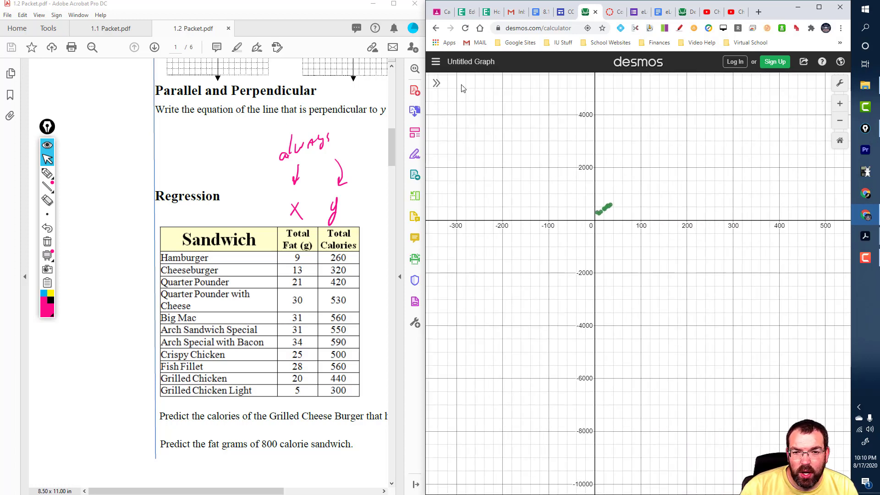
pyautogui.click(436, 83)
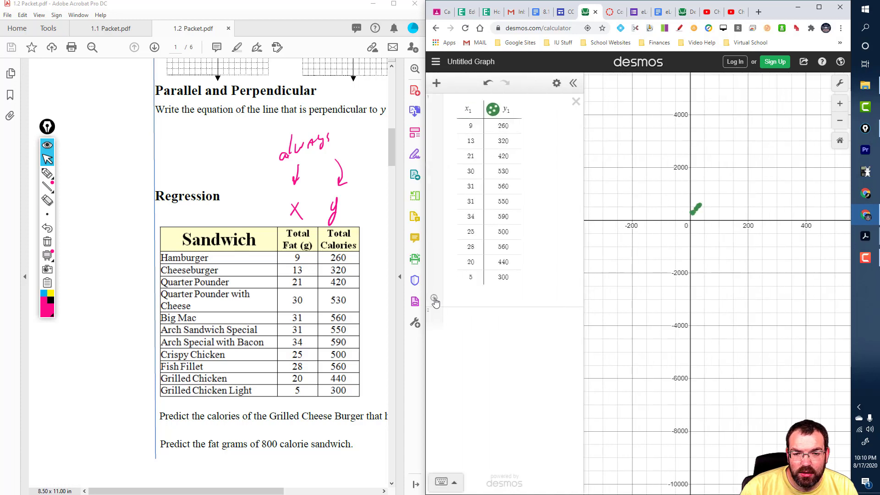
pyautogui.click(435, 298)
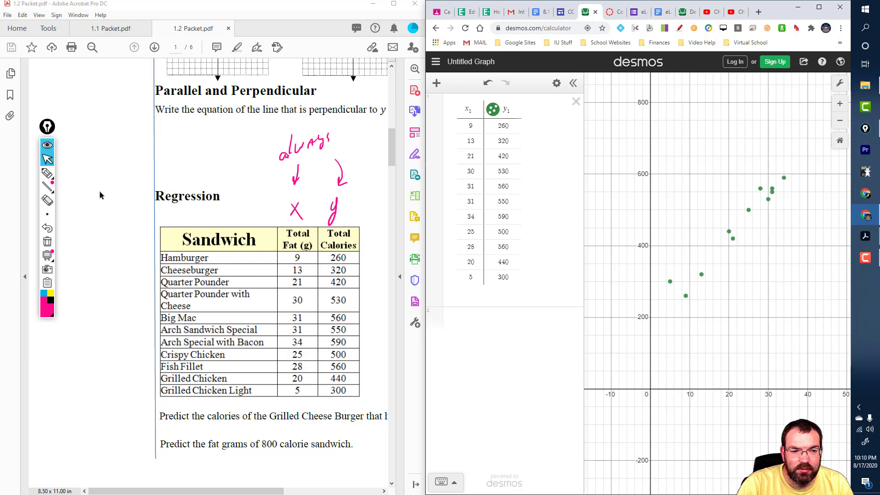
# Clear the handwriting above the sandwich table and handwrite an underlined "Linear" with a rising double-headed arrow beneath it.
pyautogui.click(45, 171)
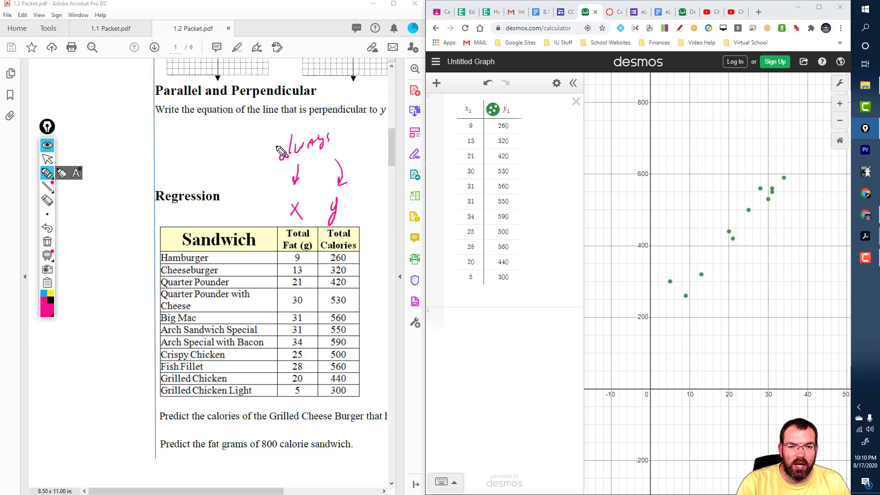
pyautogui.moveTo(271, 157)
pyautogui.mouseDown()
pyautogui.moveTo(258, 180)
pyautogui.moveTo(329, 128)
pyautogui.moveTo(264, 199)
pyautogui.moveTo(334, 206)
pyautogui.mouseUp()
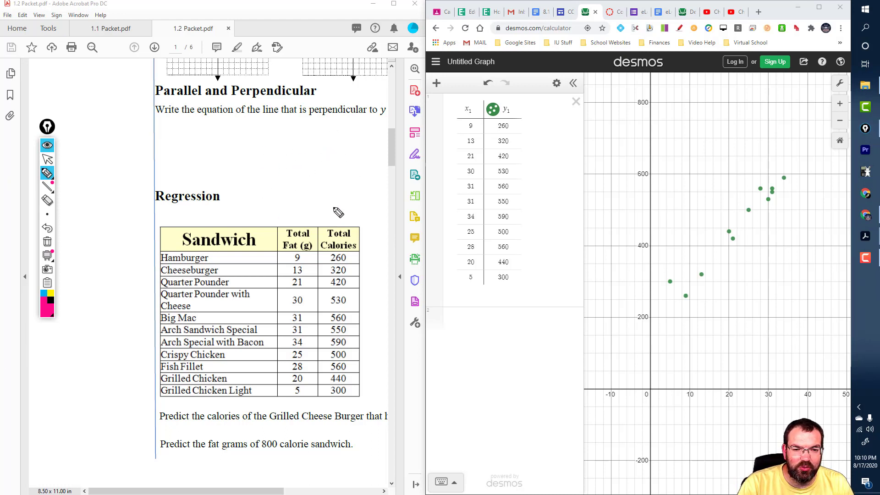
pyautogui.moveTo(177, 123)
pyautogui.mouseDown()
pyautogui.moveTo(201, 132)
pyautogui.moveTo(235, 120)
pyautogui.mouseUp()
pyautogui.moveTo(172, 148); pyautogui.dragTo(234, 131)
pyautogui.moveTo(183, 182); pyautogui.dragTo(201, 157)
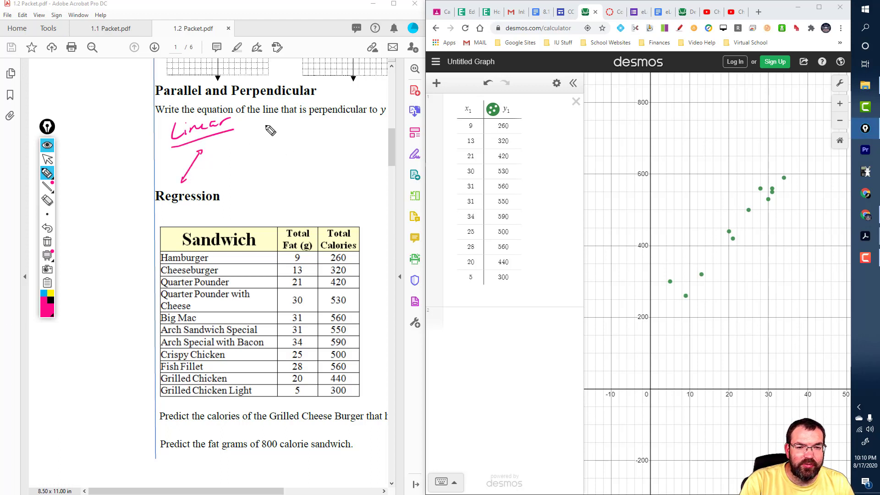
# Handwrite the underlined headings "quad", "Exp" and "sq. root", each with sketches of its typical curve shape.
pyautogui.moveTo(270, 131)
pyautogui.mouseDown()
pyautogui.moveTo(304, 122)
pyautogui.moveTo(308, 134)
pyautogui.moveTo(291, 147)
pyautogui.mouseUp()
pyautogui.moveTo(281, 193); pyautogui.dragTo(295, 190)
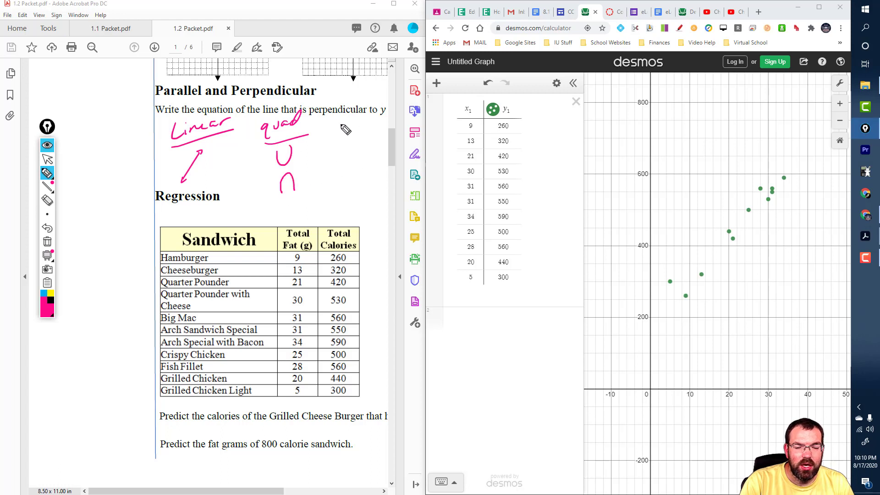
pyautogui.moveTo(347, 123)
pyautogui.mouseDown()
pyautogui.moveTo(339, 135)
pyautogui.moveTo(373, 118)
pyautogui.moveTo(376, 133)
pyautogui.mouseUp()
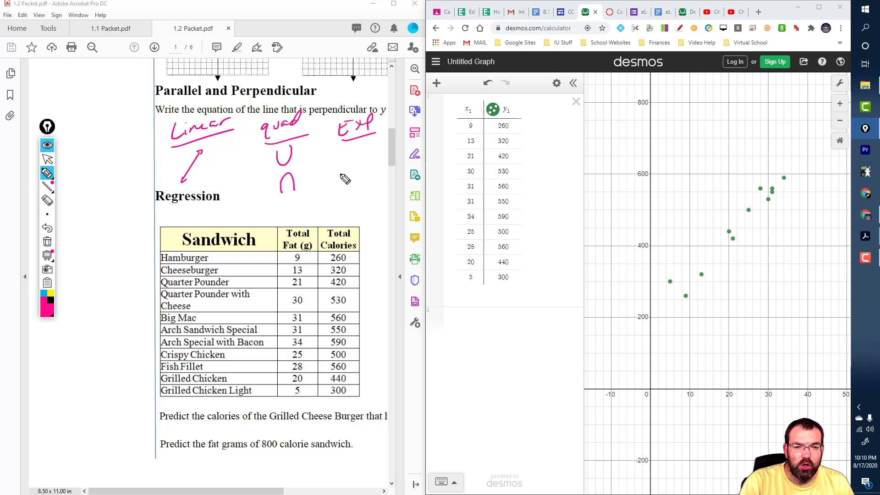
pyautogui.moveTo(329, 177)
pyautogui.mouseDown()
pyautogui.moveTo(362, 172)
pyautogui.moveTo(371, 135)
pyautogui.mouseUp()
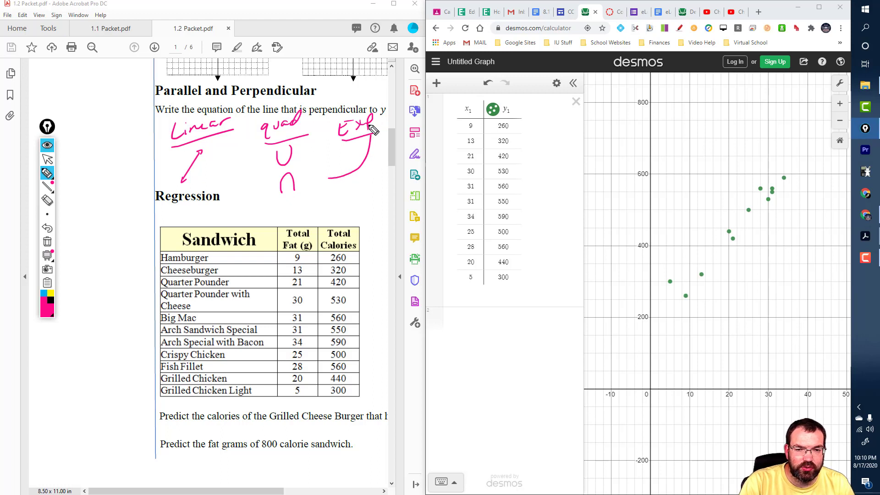
pyautogui.moveTo(316, 195)
pyautogui.mouseDown()
pyautogui.moveTo(335, 204)
pyautogui.moveTo(379, 187)
pyautogui.moveTo(316, 214)
pyautogui.mouseUp()
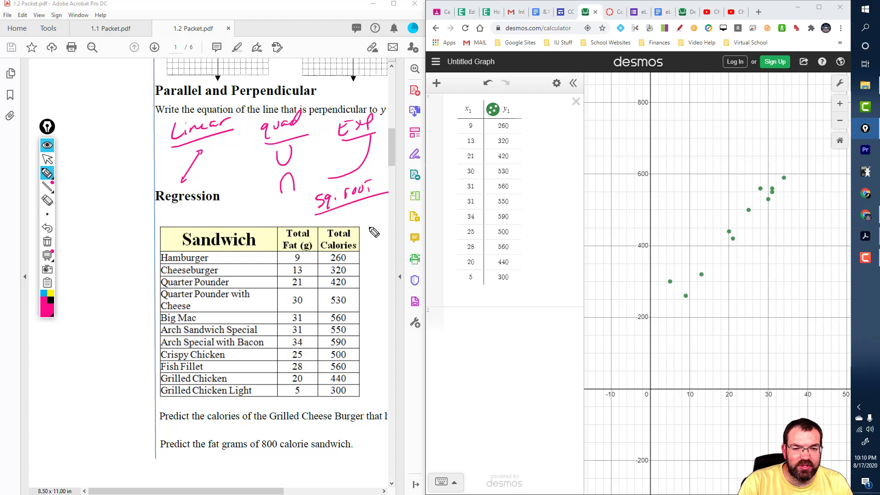
pyautogui.moveTo(366, 228)
pyautogui.mouseDown()
pyautogui.moveTo(375, 208)
pyautogui.moveTo(415, 196)
pyautogui.mouseUp()
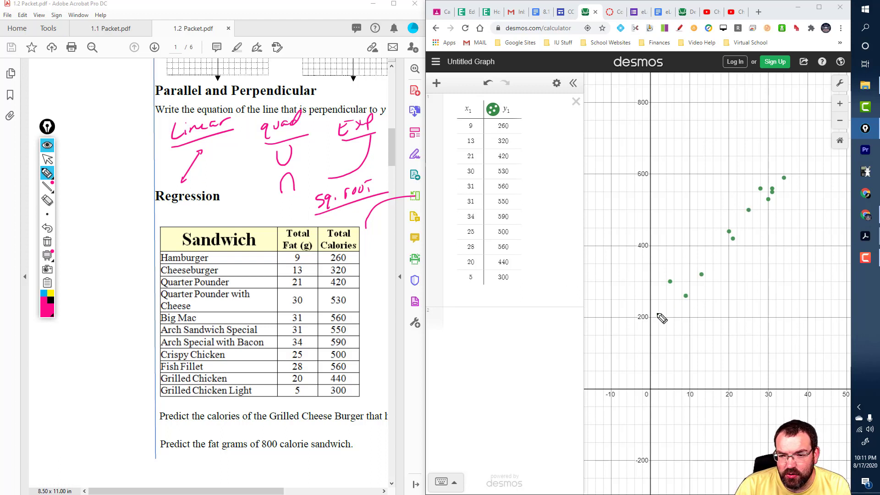
# Sketch a rising freehand trend line through the scatter plot's points and erase it.
pyautogui.moveTo(648, 322); pyautogui.dragTo(814, 126)
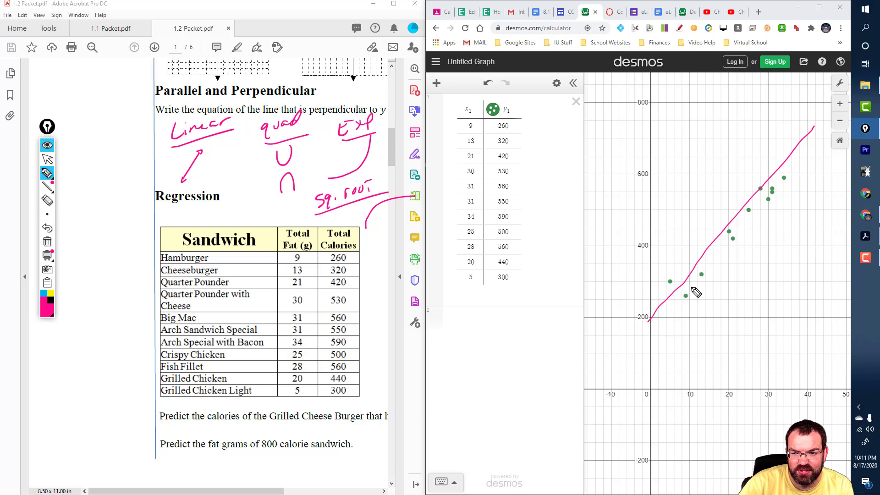
pyautogui.moveTo(727, 256); pyautogui.dragTo(676, 232)
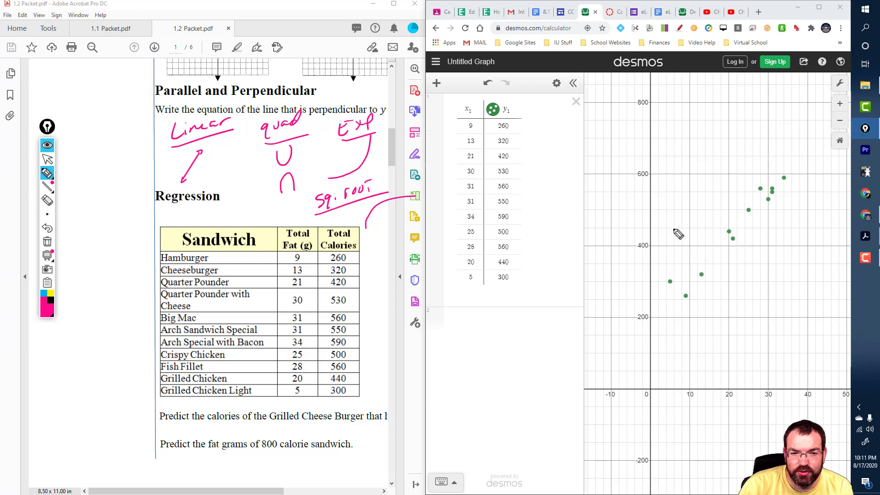
# Handwrite "Linear regression" in the packet's blank margin beside the Parallel and Perpendicular heading.
pyautogui.moveTo(57, 80)
pyautogui.mouseDown()
pyautogui.moveTo(86, 92)
pyautogui.moveTo(98, 76)
pyautogui.mouseUp()
pyautogui.moveTo(72, 125)
pyautogui.mouseDown()
pyautogui.moveTo(79, 112)
pyautogui.moveTo(140, 94)
pyautogui.moveTo(128, 100)
pyautogui.mouseUp()
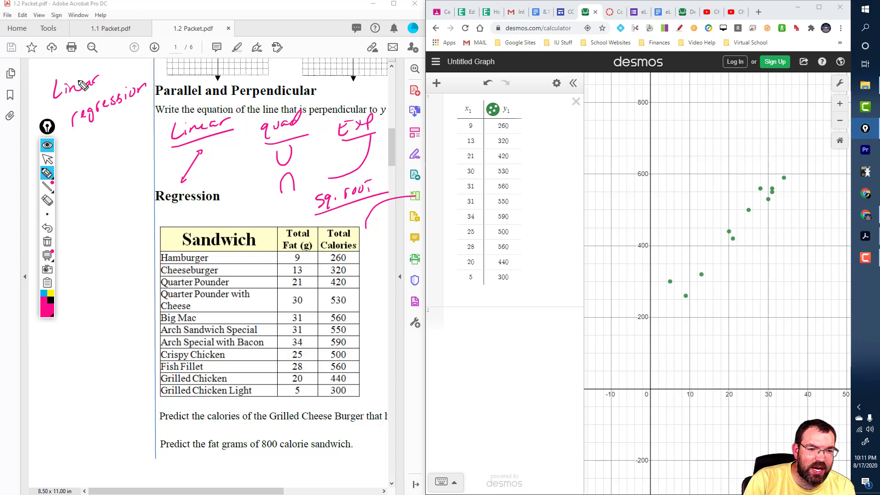
# Circle the handwritten "Linear regression" note in the packet's margin and clear all the handwriting from the screen.
pyautogui.moveTo(71, 57)
pyautogui.mouseDown()
pyautogui.moveTo(151, 103)
pyautogui.moveTo(66, 58)
pyautogui.mouseUp()
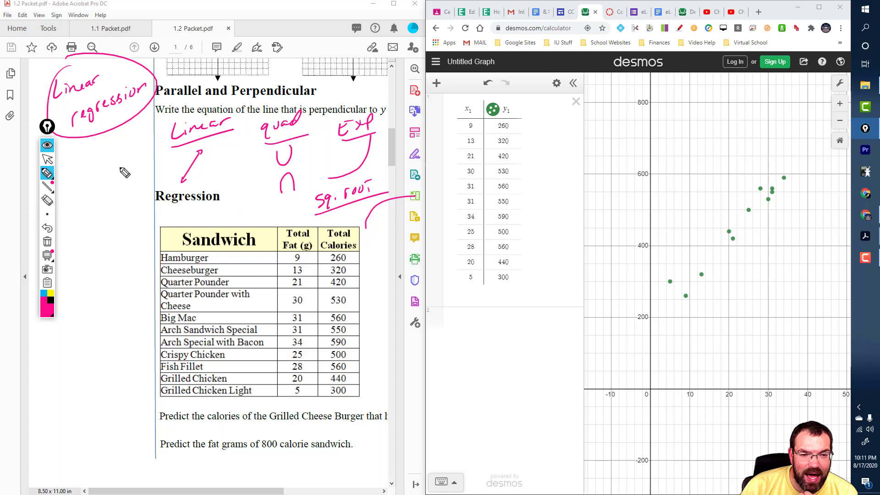
pyautogui.click(46, 159)
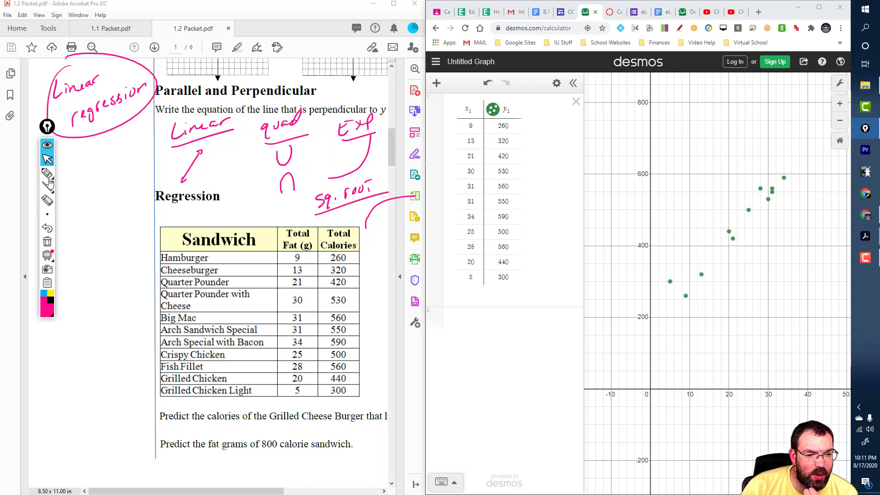
pyautogui.click(47, 242)
# Maximize the packet and look over page 2's Quick Review of Graphs before returning to the Regression section on page 1.
pyautogui.click(393, 4)
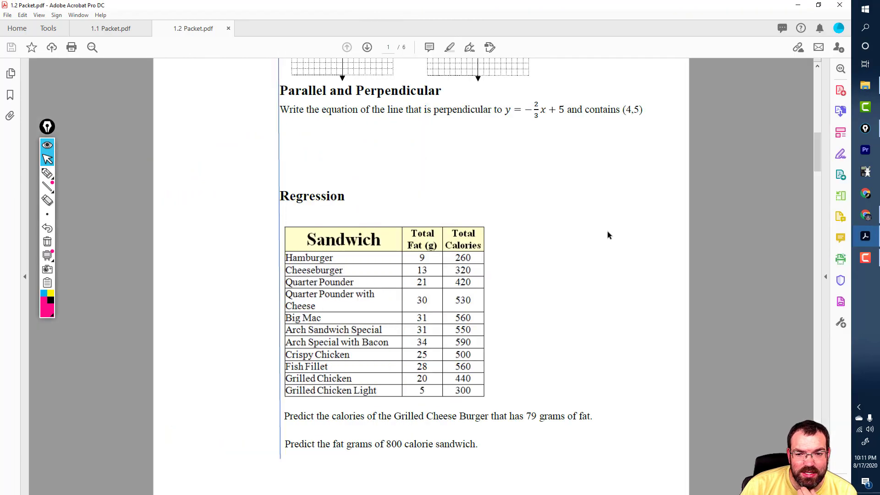
pyautogui.scroll(-10, 606, 231)
pyautogui.scroll(1, 607, 243)
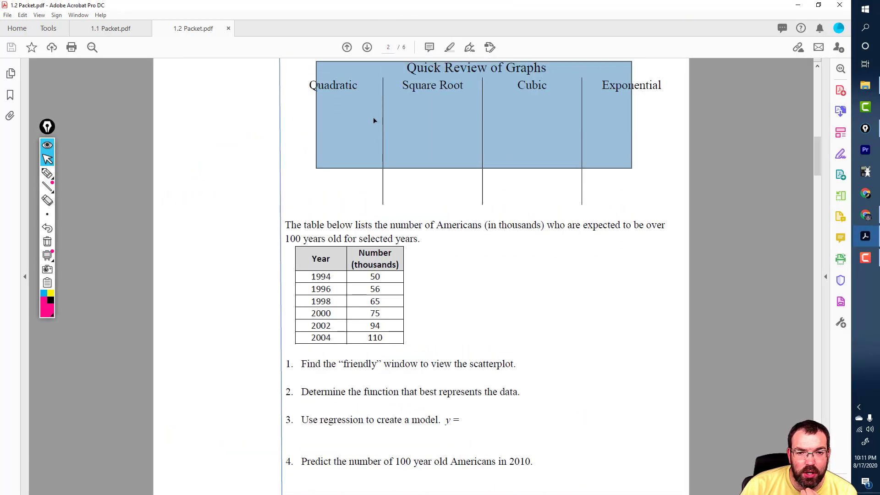
pyautogui.click(676, 155)
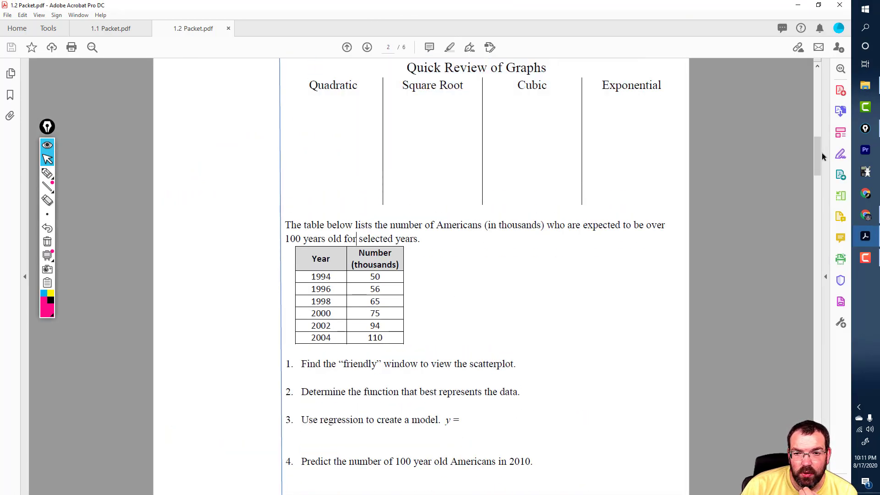
pyautogui.moveTo(816, 160); pyautogui.dragTo(815, 150)
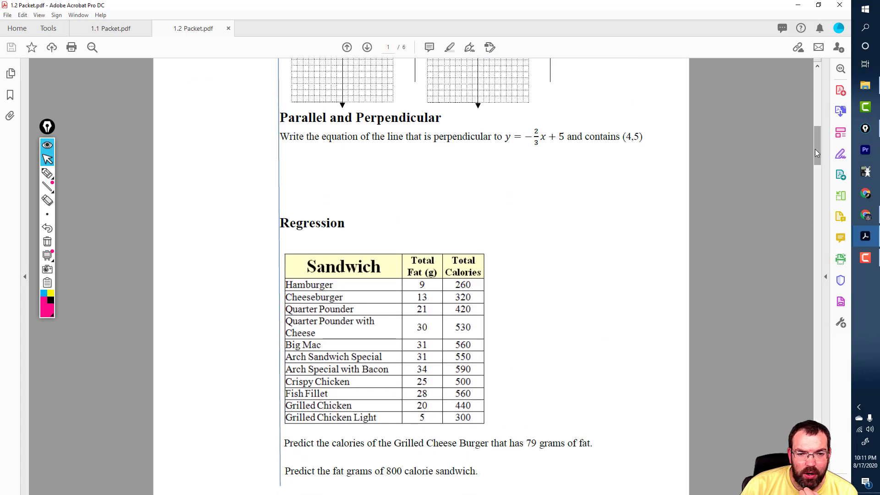
# Handwrite "Linear → y# ~" in the blank space below the perpendicular-line question.
pyautogui.click(48, 174)
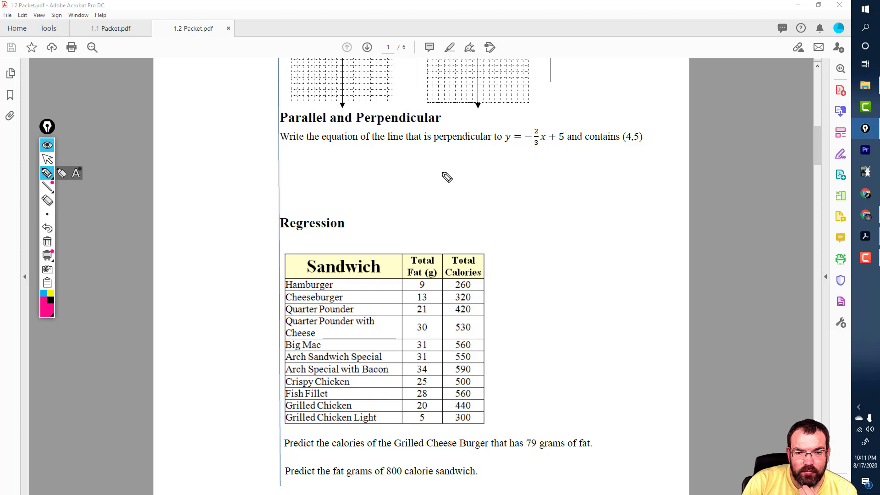
pyautogui.moveTo(436, 158)
pyautogui.mouseDown()
pyautogui.moveTo(456, 174)
pyautogui.moveTo(495, 162)
pyautogui.moveTo(521, 163)
pyautogui.moveTo(517, 169)
pyautogui.mouseUp()
pyautogui.hotkey('ctrl', 'z')
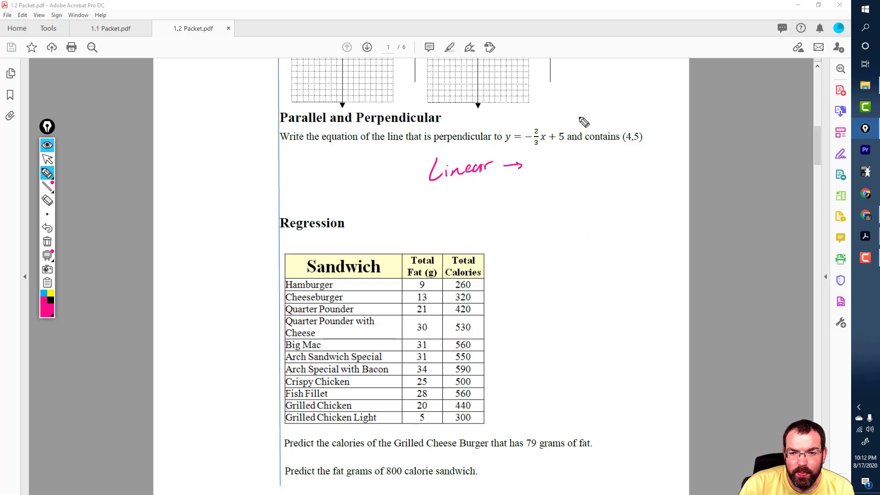
pyautogui.moveTo(534, 161)
pyautogui.mouseDown()
pyautogui.moveTo(537, 180)
pyautogui.moveTo(582, 157)
pyautogui.mouseUp()
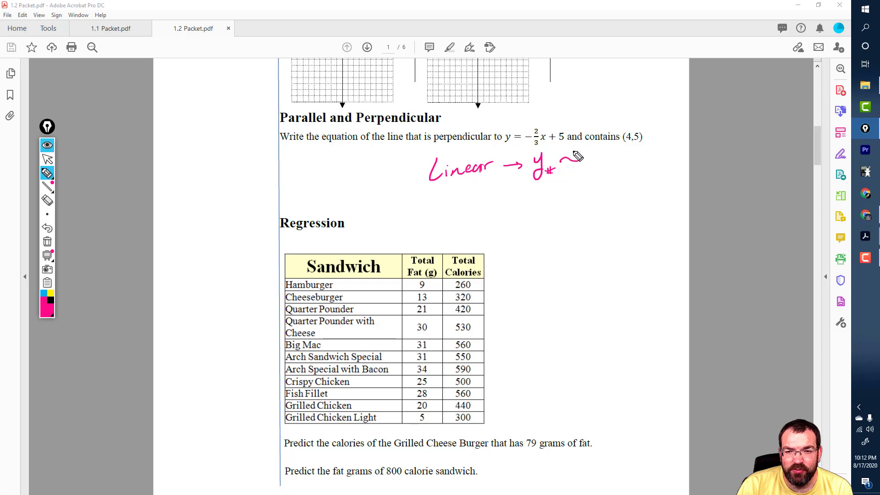
# Handwrite "y = mx + b" above the perpendicular-line question and complete the regression form below it with "mx# + b".
pyautogui.moveTo(525, 102)
pyautogui.mouseDown()
pyautogui.moveTo(529, 125)
pyautogui.moveTo(554, 103)
pyautogui.mouseUp()
pyautogui.moveTo(544, 109); pyautogui.dragTo(555, 109)
pyautogui.moveTo(564, 99)
pyautogui.mouseDown()
pyautogui.moveTo(563, 108)
pyautogui.moveTo(586, 103)
pyautogui.mouseUp()
pyautogui.moveTo(587, 94); pyautogui.dragTo(580, 104)
pyautogui.moveTo(591, 98); pyautogui.dragTo(598, 98)
pyautogui.moveTo(595, 94)
pyautogui.mouseDown()
pyautogui.moveTo(595, 104)
pyautogui.moveTo(609, 98)
pyautogui.mouseUp()
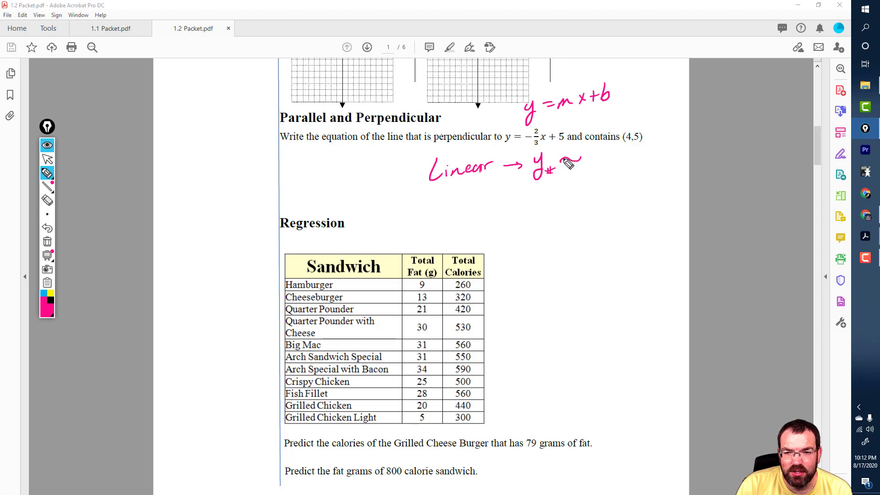
pyautogui.moveTo(589, 169)
pyautogui.mouseDown()
pyautogui.moveTo(595, 161)
pyautogui.moveTo(626, 164)
pyautogui.moveTo(621, 170)
pyautogui.moveTo(639, 156)
pyautogui.mouseUp()
pyautogui.moveTo(635, 152)
pyautogui.mouseDown()
pyautogui.moveTo(636, 162)
pyautogui.moveTo(645, 156)
pyautogui.moveTo(647, 163)
pyautogui.mouseUp()
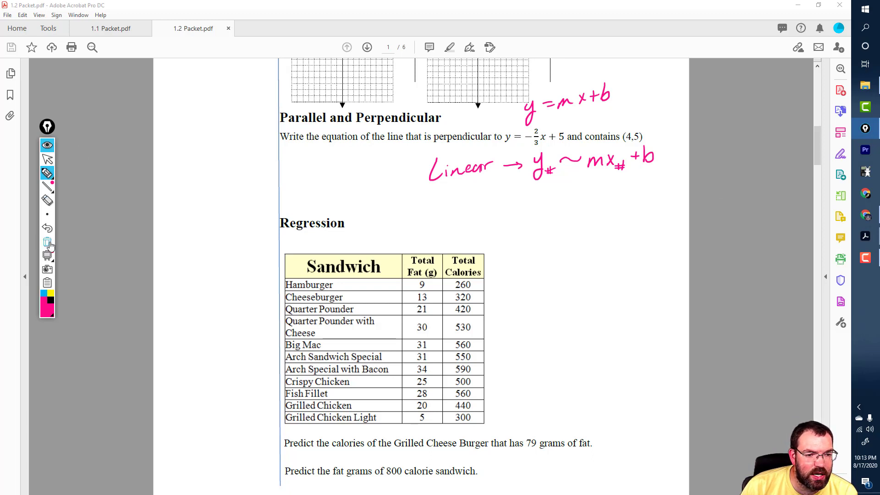
# Clear all the handwriting and restore the packet window to its place beside the Desmos calculator.
pyautogui.click(51, 162)
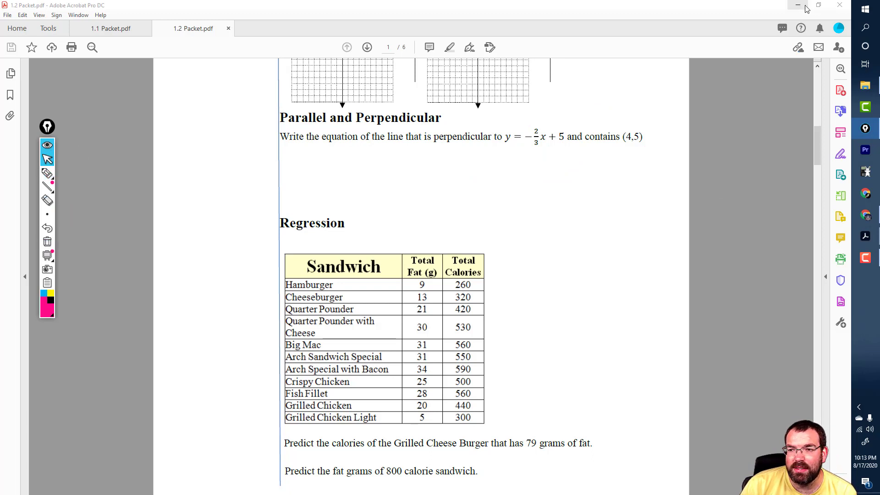
pyautogui.moveTo(743, 7); pyautogui.dragTo(0, 128)
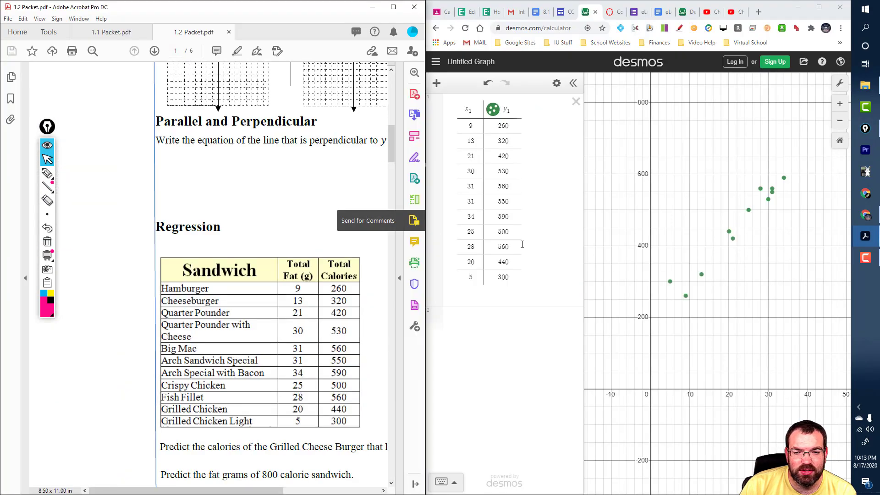
# Start a new expression below the Desmos data table with y and an empty subscript.
pyautogui.click(432, 315)
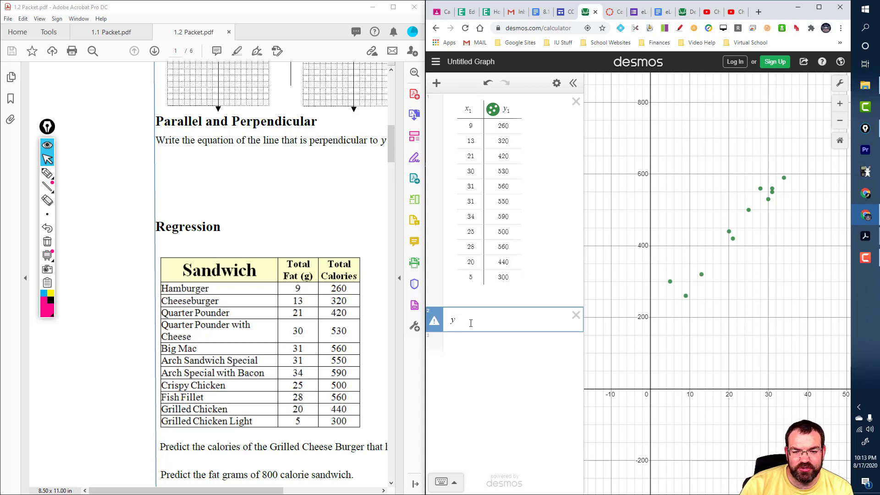
pyautogui.click(456, 481)
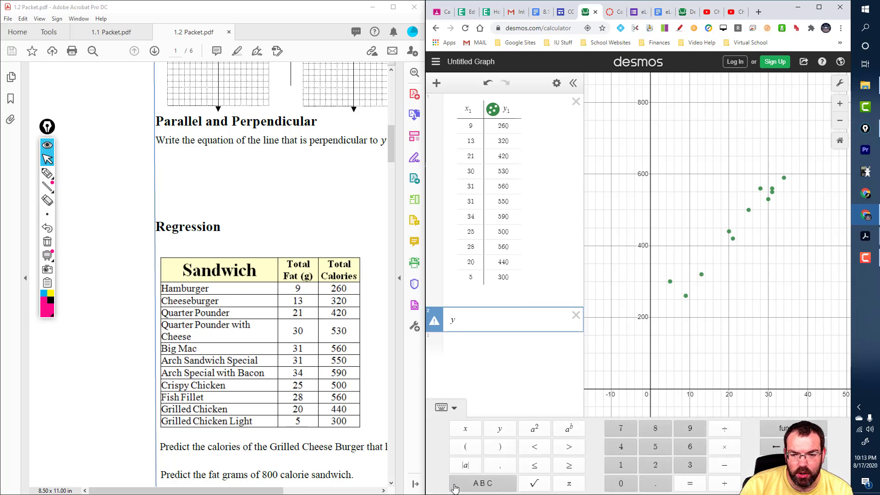
pyautogui.click(478, 484)
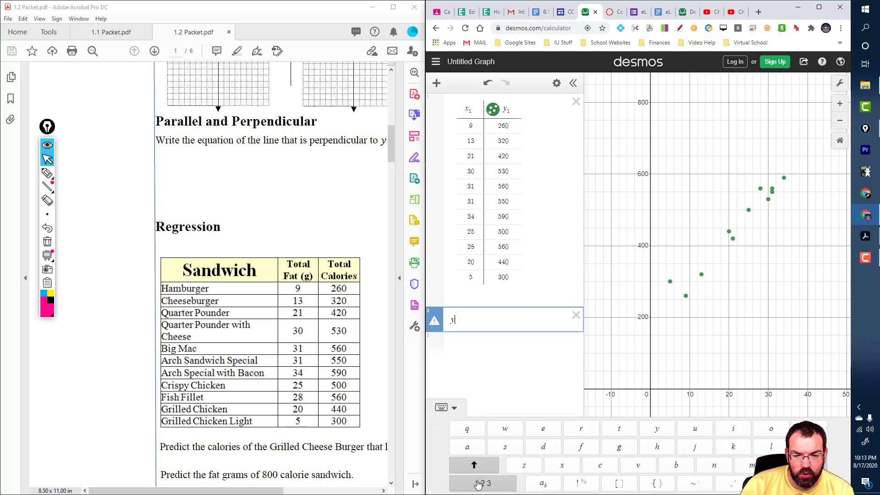
pyautogui.click(544, 485)
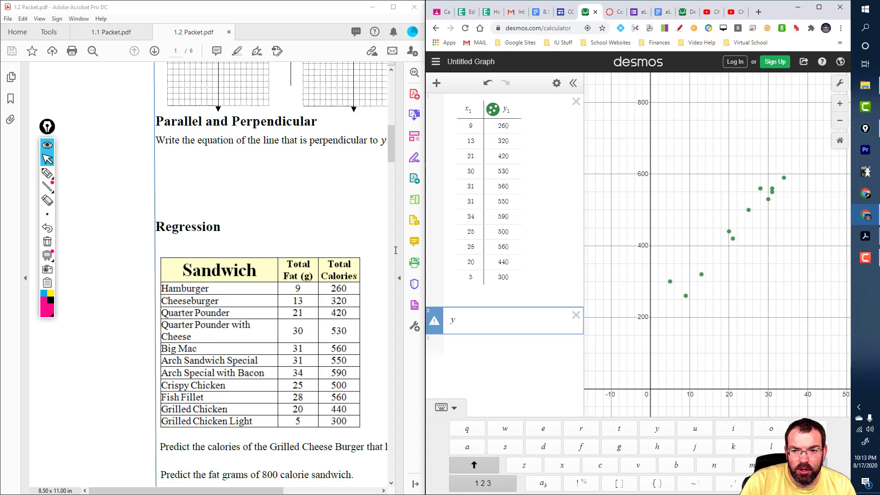
# Circle the expression's empty subscript and the table header's y₁ subscript in ink, and clear both marks.
pyautogui.click(46, 174)
pyautogui.moveTo(460, 317); pyautogui.dragTo(456, 317)
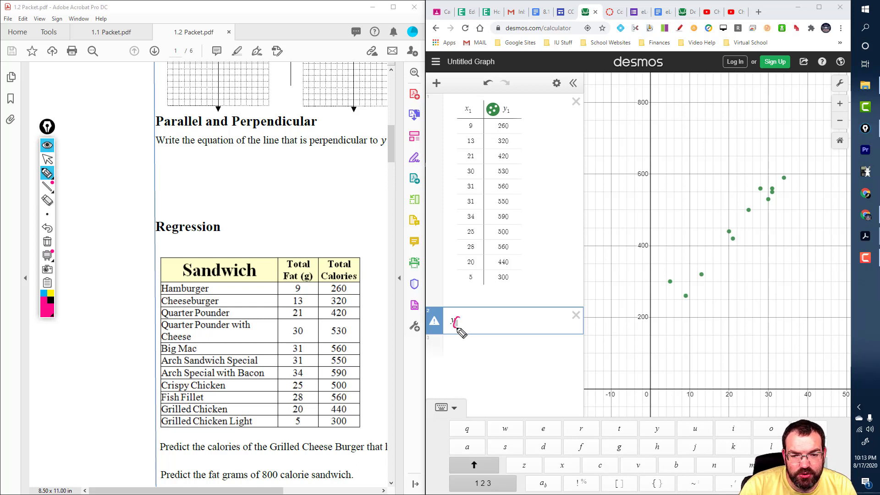
pyautogui.moveTo(513, 109)
pyautogui.mouseDown()
pyautogui.moveTo(506, 115)
pyautogui.moveTo(512, 108)
pyautogui.mouseUp()
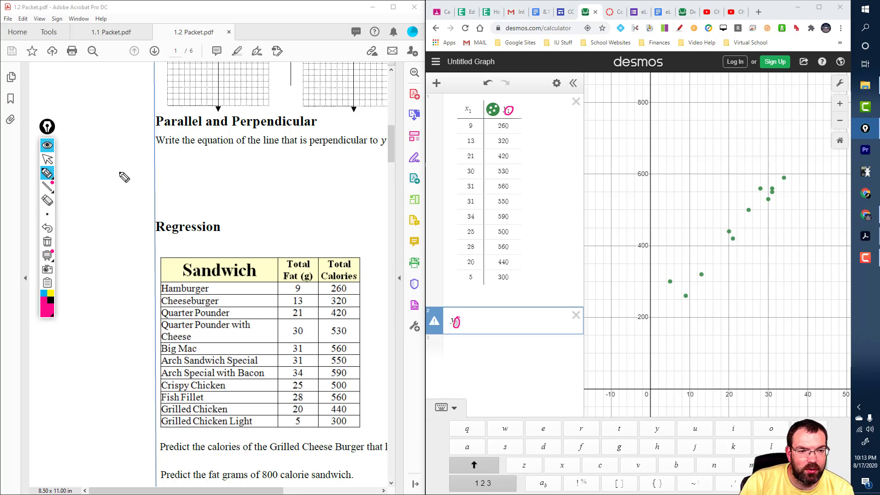
pyautogui.click(48, 160)
pyautogui.click(47, 242)
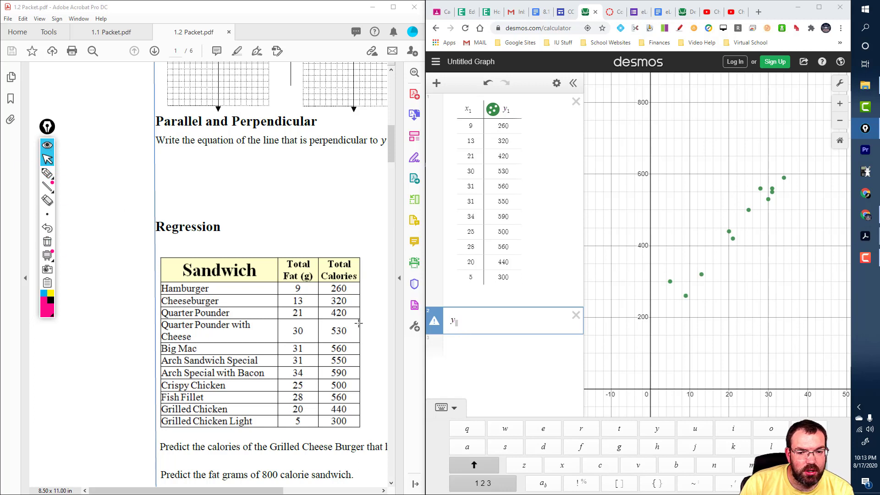
# Complete the expression below the data table as the linear regression y₁ ~ mx₁ + b.
pyautogui.click(457, 322)
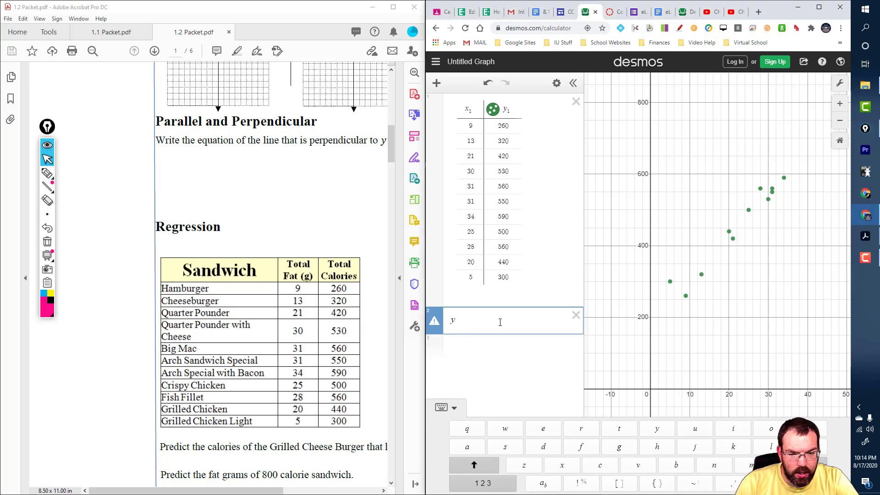
pyautogui.write('1')
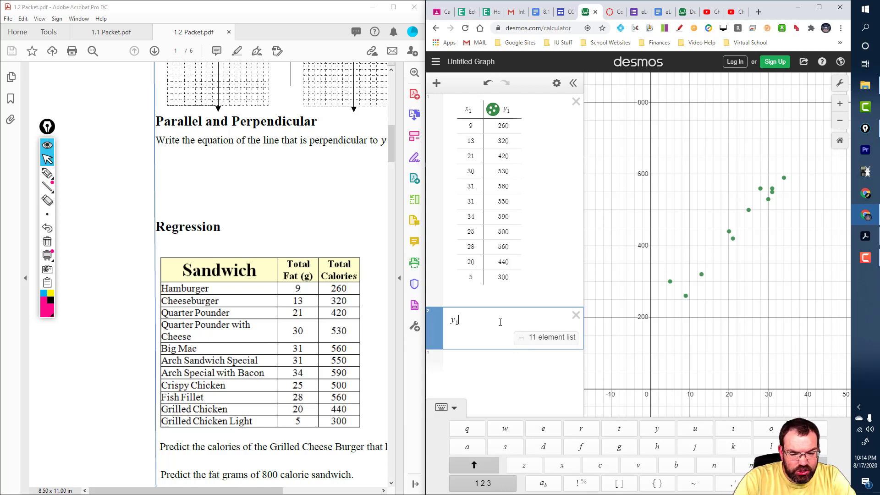
pyautogui.write('~ ')
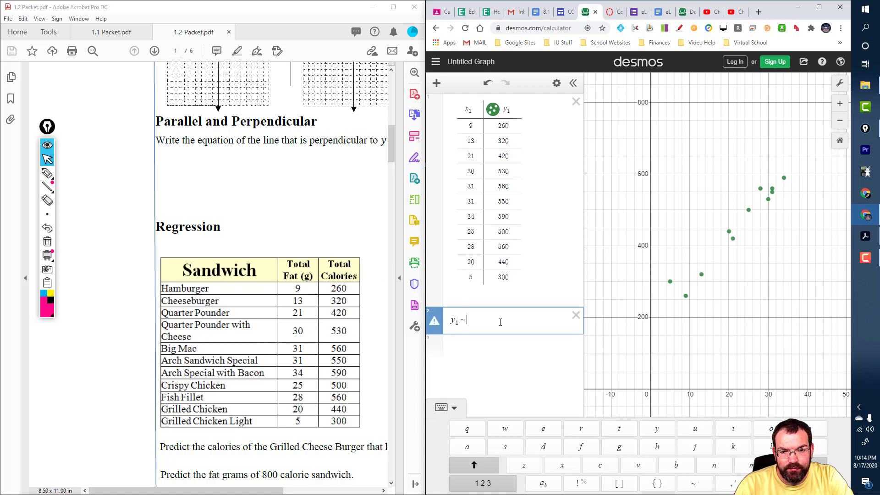
pyautogui.write('m')
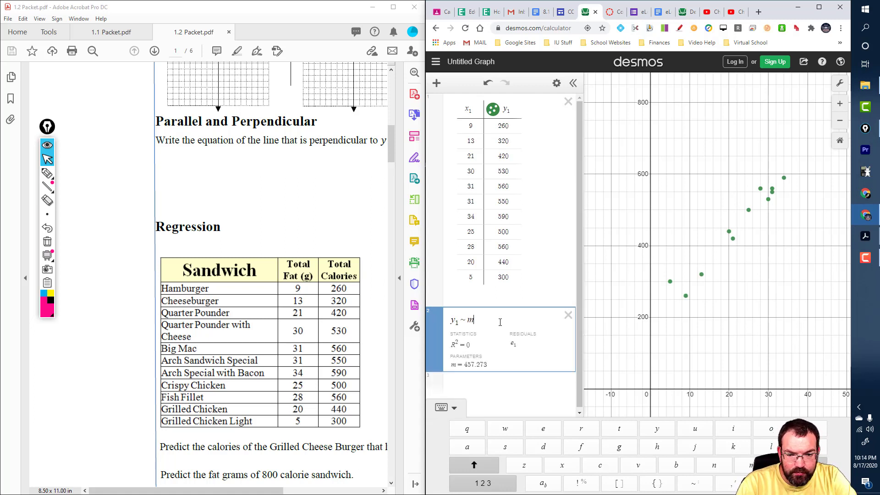
pyautogui.write('x')
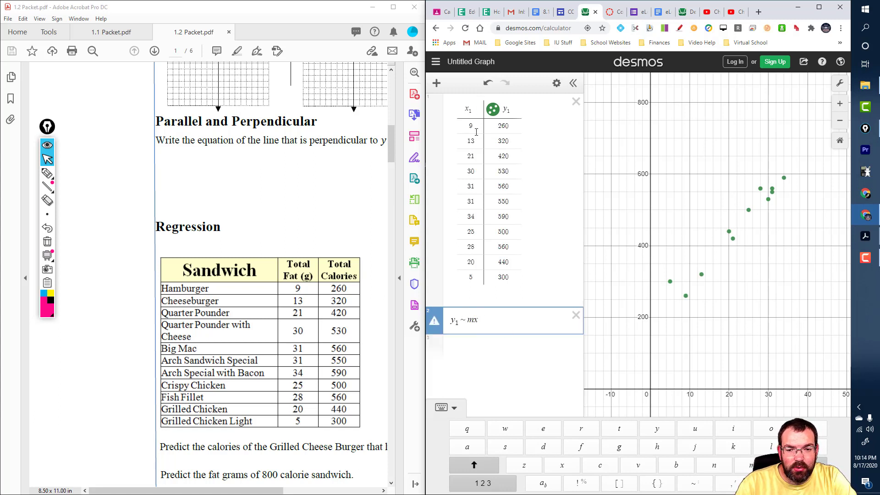
pyautogui.click(544, 488)
pyautogui.write('1 ')
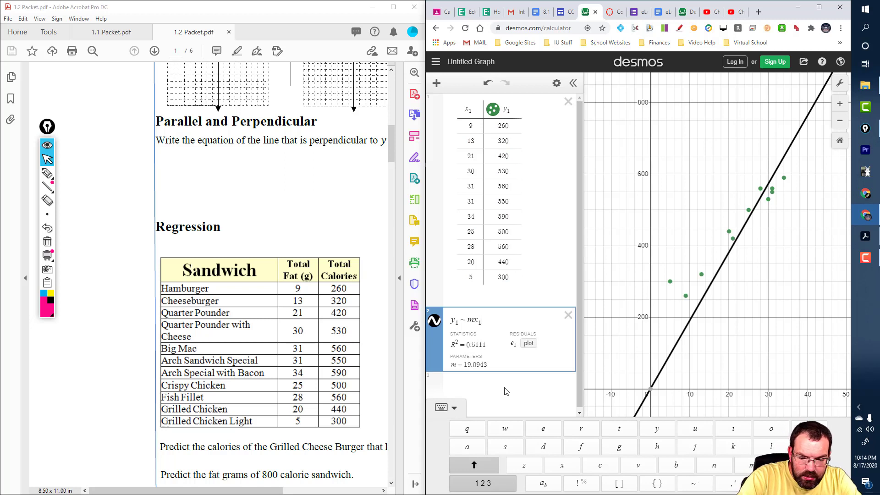
pyautogui.write('+ b')
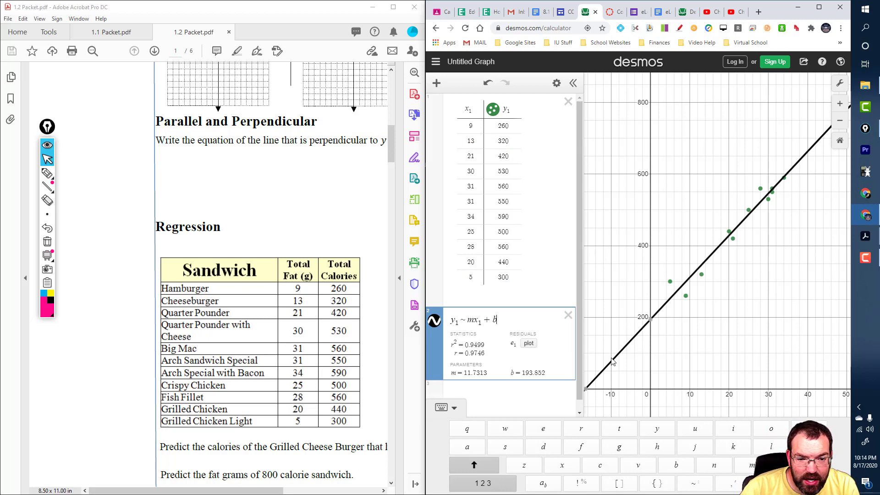
# Box the regression's m and b parameters in ink and handwrite "y = 11.7313x + 193.852" above the packet's Regression heading.
pyautogui.click(47, 173)
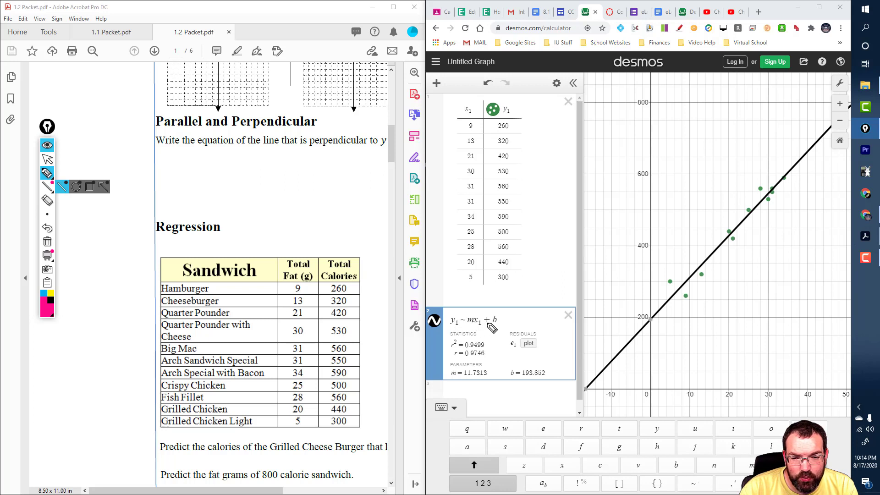
pyautogui.moveTo(462, 366)
pyautogui.mouseDown()
pyautogui.moveTo(452, 371)
pyautogui.moveTo(461, 380)
pyautogui.moveTo(488, 379)
pyautogui.moveTo(463, 363)
pyautogui.moveTo(518, 377)
pyautogui.moveTo(548, 372)
pyautogui.moveTo(510, 365)
pyautogui.mouseUp()
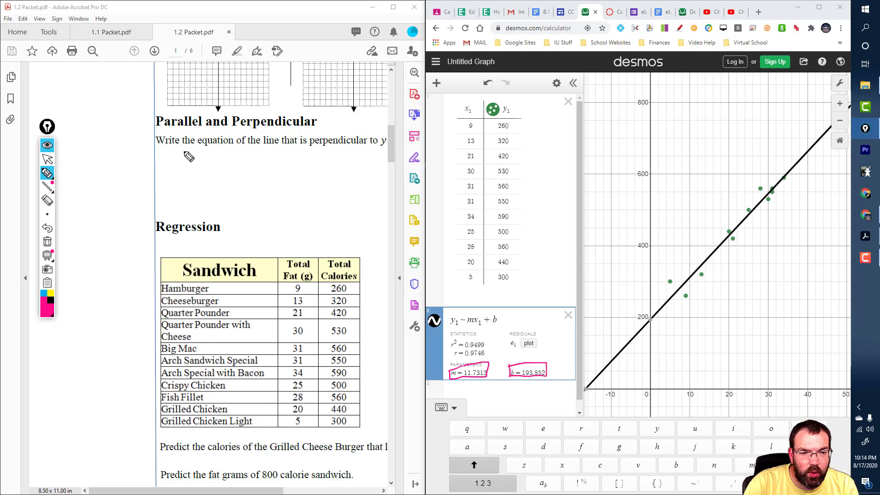
pyautogui.moveTo(165, 166)
pyautogui.mouseDown()
pyautogui.moveTo(174, 165)
pyautogui.moveTo(134, 281)
pyautogui.moveTo(138, 301)
pyautogui.mouseUp()
pyautogui.moveTo(189, 164); pyautogui.dragTo(202, 163)
pyautogui.moveTo(189, 168); pyautogui.dragTo(208, 175)
pyautogui.moveTo(217, 161)
pyautogui.mouseDown()
pyautogui.moveTo(215, 175)
pyautogui.moveTo(313, 165)
pyautogui.mouseUp()
pyautogui.click(223, 174)
pyautogui.moveTo(308, 159)
pyautogui.mouseDown()
pyautogui.moveTo(311, 197)
pyautogui.moveTo(351, 185)
pyautogui.moveTo(357, 196)
pyautogui.mouseUp()
pyautogui.click(340, 196)
pyautogui.moveTo(366, 185); pyautogui.dragTo(375, 194)
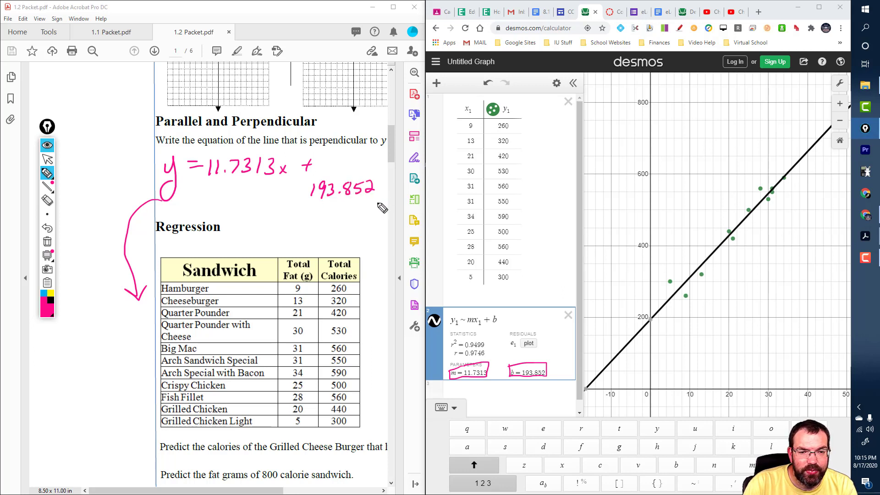
# Circle the handwritten equation with an arrow down to the sandwich table, and handwrite "Line of Best fit" beside the graphed line.
pyautogui.moveTo(201, 138)
pyautogui.mouseDown()
pyautogui.moveTo(180, 211)
pyautogui.moveTo(421, 194)
pyautogui.moveTo(174, 144)
pyautogui.mouseUp()
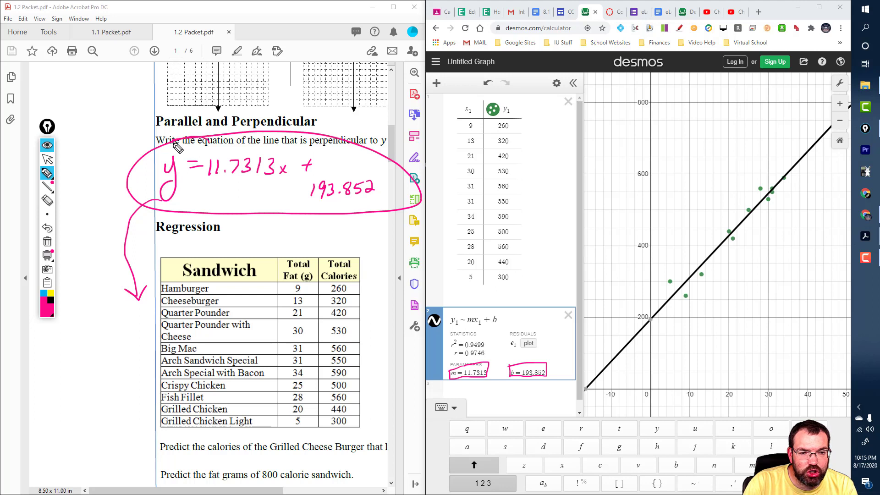
pyautogui.moveTo(260, 202)
pyautogui.mouseDown()
pyautogui.moveTo(257, 264)
pyautogui.moveTo(265, 261)
pyautogui.mouseUp()
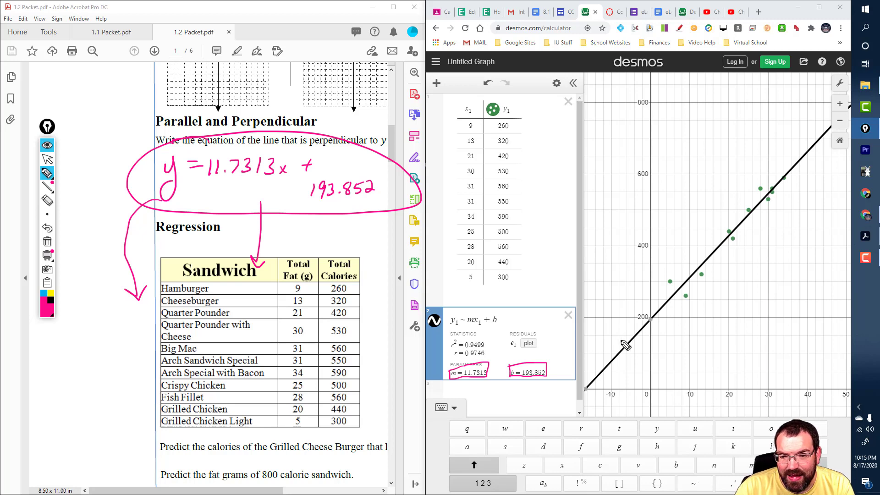
pyautogui.moveTo(618, 175)
pyautogui.mouseDown()
pyautogui.moveTo(632, 196)
pyautogui.moveTo(683, 188)
pyautogui.moveTo(701, 169)
pyautogui.moveTo(614, 234)
pyautogui.moveTo(635, 238)
pyautogui.moveTo(660, 226)
pyautogui.moveTo(646, 252)
pyautogui.moveTo(654, 265)
pyautogui.mouseUp()
pyautogui.moveTo(649, 253); pyautogui.dragTo(661, 250)
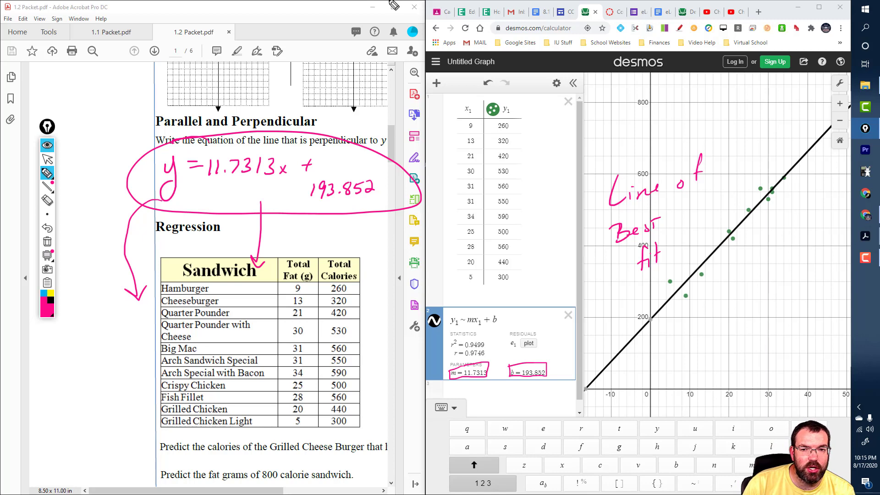
# Leave drawing mode and maximize the packet window.
pyautogui.click(47, 159)
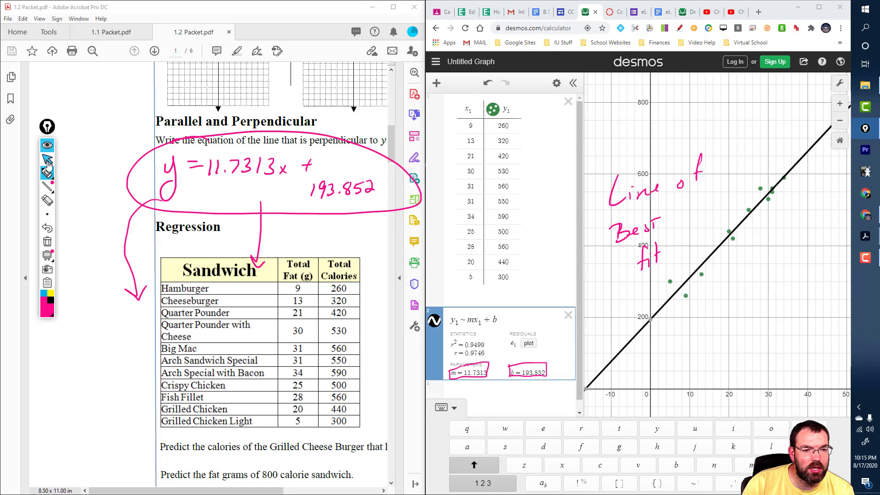
pyautogui.click(393, 8)
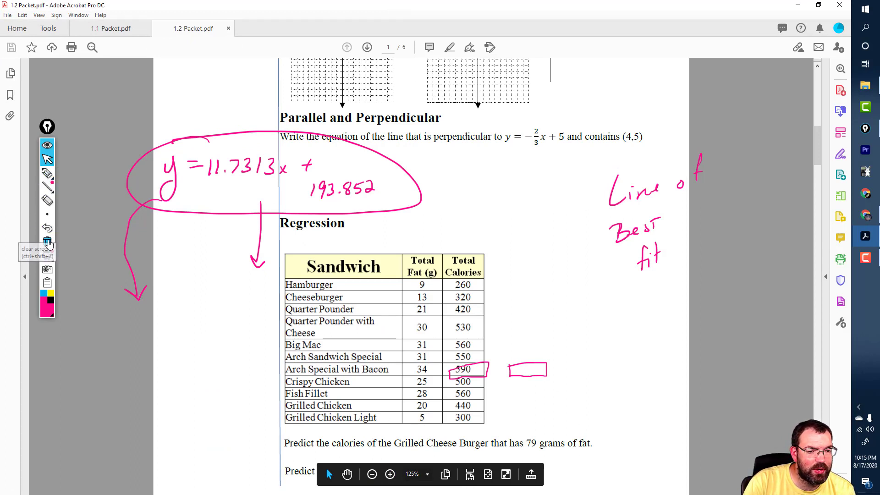
# Erase the "Line of Best fit" note and the two parameter boxes, and draw ink arrows beside both prediction questions.
pyautogui.click(47, 200)
pyautogui.moveTo(698, 173)
pyautogui.mouseDown()
pyautogui.moveTo(664, 192)
pyautogui.moveTo(640, 232)
pyautogui.moveTo(660, 255)
pyautogui.moveTo(650, 241)
pyautogui.moveTo(510, 404)
pyautogui.moveTo(514, 413)
pyautogui.mouseUp()
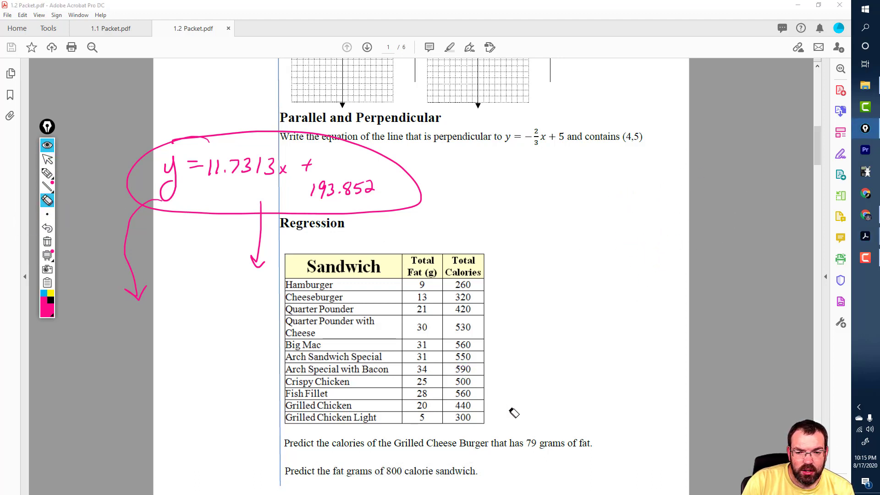
pyautogui.click(47, 173)
pyautogui.moveTo(231, 443)
pyautogui.mouseDown()
pyautogui.moveTo(249, 440)
pyautogui.moveTo(277, 471)
pyautogui.moveTo(270, 477)
pyautogui.mouseUp()
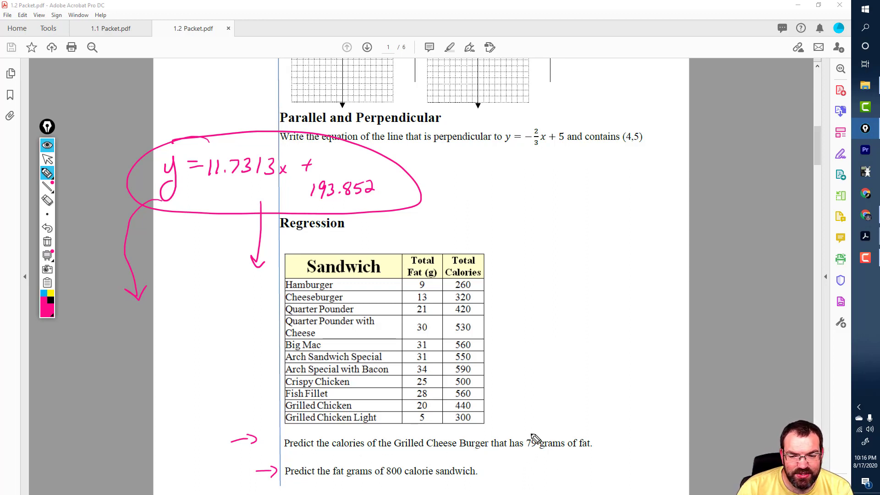
# Circle the 79 in the first prediction question and label the Total Fat column with an x and a downward arrow.
pyautogui.moveTo(536, 438)
pyautogui.mouseDown()
pyautogui.moveTo(523, 443)
pyautogui.moveTo(545, 448)
pyautogui.mouseUp()
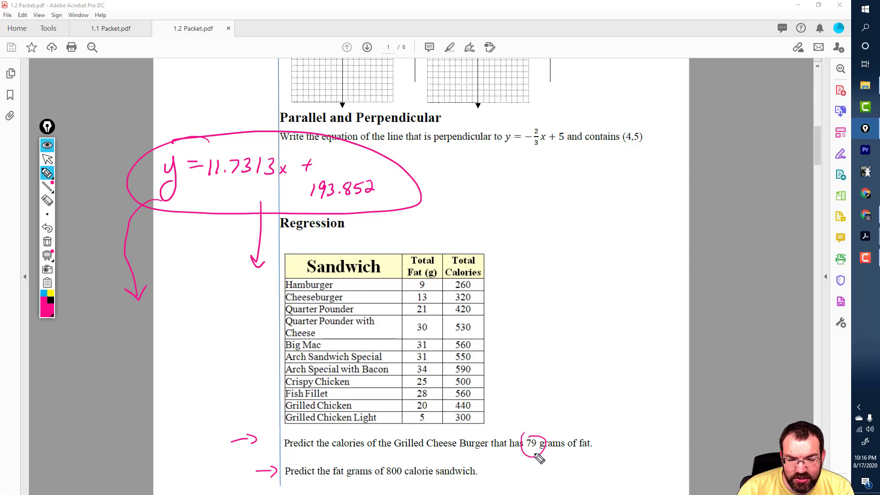
pyautogui.moveTo(427, 226); pyautogui.dragTo(426, 251)
pyautogui.moveTo(419, 240)
pyautogui.mouseDown()
pyautogui.moveTo(431, 238)
pyautogui.moveTo(429, 211)
pyautogui.moveTo(430, 218)
pyautogui.mouseUp()
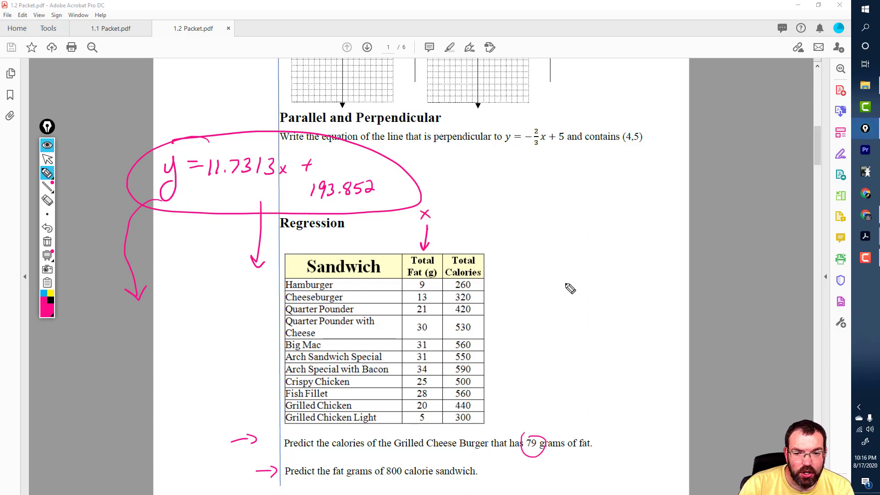
# Handwrite "y = 11.7313(79) + 193.852" beside the sandwich table, box it, and mark the multiply and add operations above it.
pyautogui.moveTo(507, 429)
pyautogui.mouseDown()
pyautogui.moveTo(506, 405)
pyautogui.moveTo(513, 409)
pyautogui.mouseUp()
pyautogui.moveTo(495, 365)
pyautogui.mouseDown()
pyautogui.moveTo(498, 398)
pyautogui.moveTo(518, 365)
pyautogui.mouseUp()
pyautogui.moveTo(511, 374)
pyautogui.mouseDown()
pyautogui.moveTo(552, 355)
pyautogui.moveTo(592, 356)
pyautogui.moveTo(598, 345)
pyautogui.moveTo(612, 349)
pyautogui.moveTo(632, 336)
pyautogui.mouseUp()
pyautogui.click(539, 361)
pyautogui.moveTo(627, 331)
pyautogui.mouseDown()
pyautogui.moveTo(626, 343)
pyautogui.moveTo(664, 336)
pyautogui.mouseUp()
pyautogui.moveTo(673, 319)
pyautogui.mouseDown()
pyautogui.moveTo(678, 330)
pyautogui.moveTo(693, 322)
pyautogui.mouseUp()
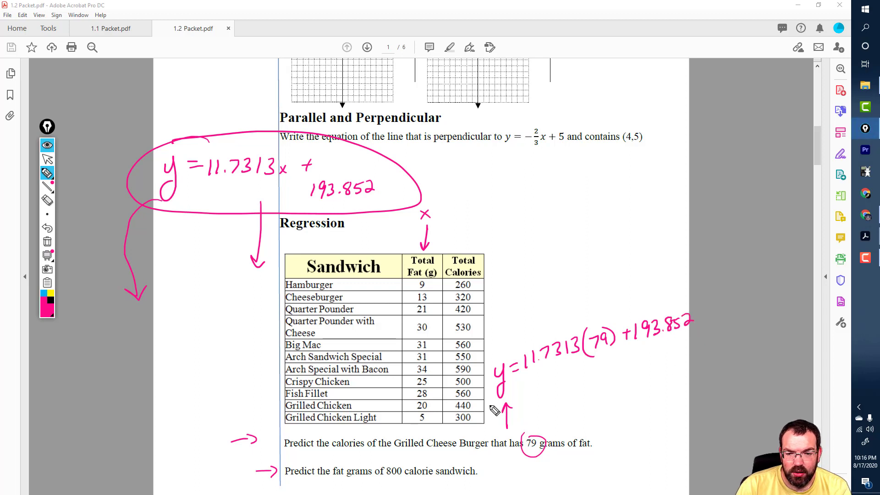
pyautogui.moveTo(489, 406)
pyautogui.mouseDown()
pyautogui.moveTo(720, 334)
pyautogui.moveTo(697, 290)
pyautogui.moveTo(480, 360)
pyautogui.moveTo(490, 404)
pyautogui.mouseUp()
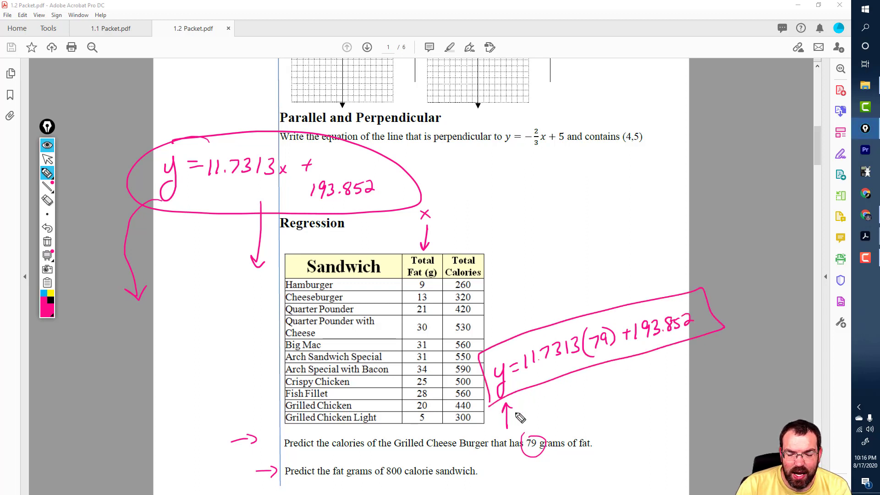
pyautogui.moveTo(600, 317)
pyautogui.mouseDown()
pyautogui.moveTo(555, 335)
pyautogui.moveTo(667, 289)
pyautogui.mouseUp()
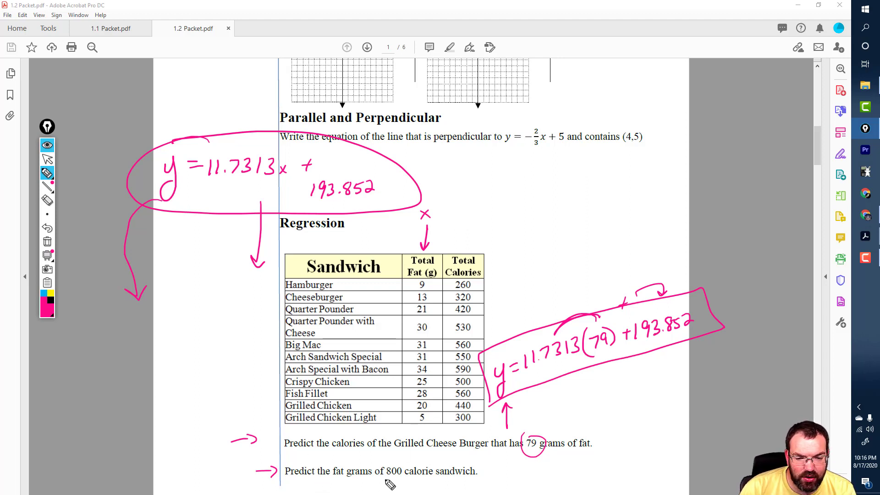
# Circle the 800 in the second question, label the Total Calories column y, and draw an arrow up from that question.
pyautogui.moveTo(404, 485)
pyautogui.mouseDown()
pyautogui.moveTo(375, 468)
pyautogui.moveTo(406, 483)
pyautogui.mouseUp()
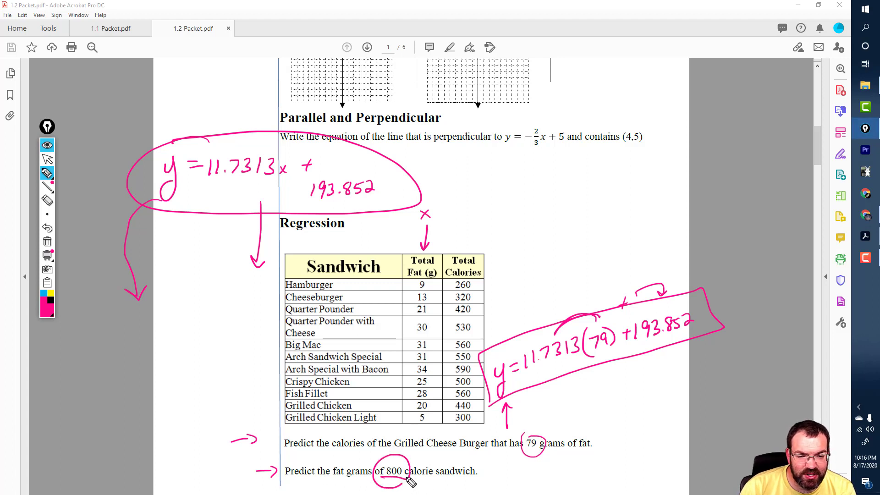
pyautogui.moveTo(462, 207)
pyautogui.mouseDown()
pyautogui.moveTo(462, 242)
pyautogui.moveTo(469, 236)
pyautogui.mouseUp()
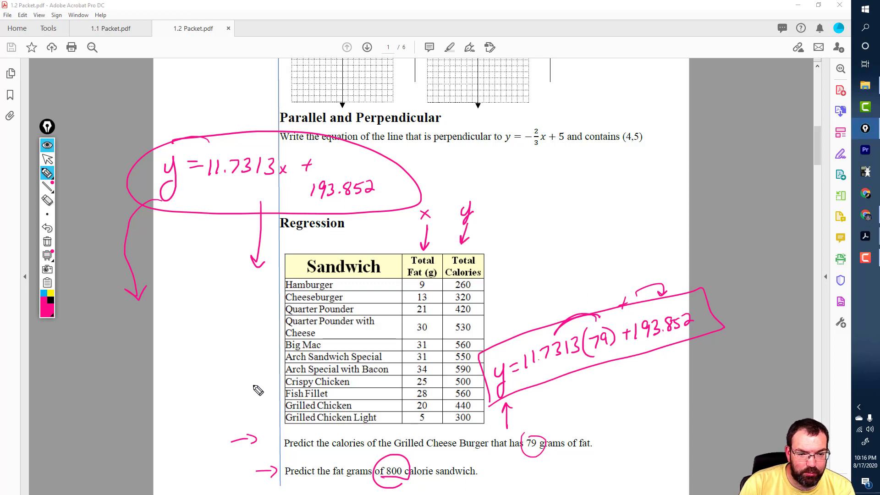
pyautogui.moveTo(265, 464); pyautogui.dragTo(240, 427)
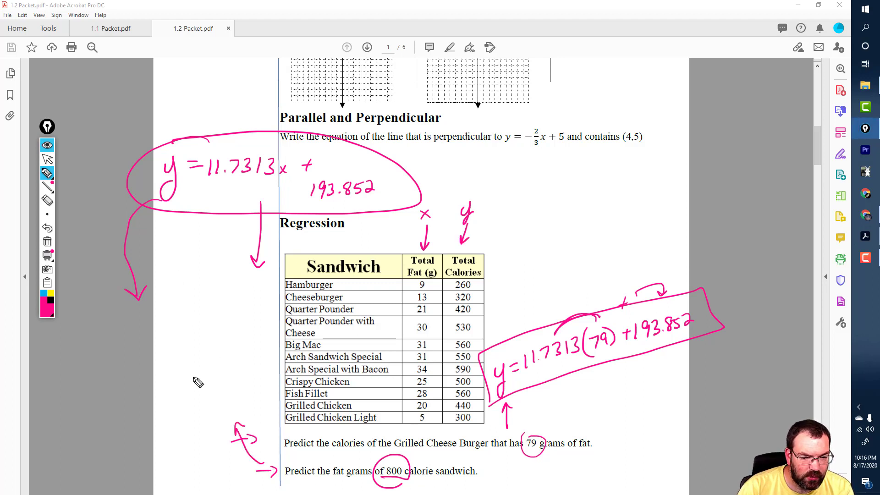
# Handwrite "800 = 11.7313x + 193.852" beside the sandwich table, above the second question's arrow.
pyautogui.moveTo(173, 384); pyautogui.dragTo(192, 371)
pyautogui.moveTo(189, 376); pyautogui.dragTo(232, 349)
pyautogui.moveTo(236, 334)
pyautogui.mouseDown()
pyautogui.moveTo(237, 345)
pyautogui.moveTo(248, 338)
pyautogui.mouseUp()
pyautogui.moveTo(248, 329)
pyautogui.mouseDown()
pyautogui.moveTo(243, 339)
pyautogui.moveTo(253, 328)
pyautogui.mouseUp()
pyautogui.moveTo(258, 312)
pyautogui.mouseDown()
pyautogui.moveTo(258, 321)
pyautogui.moveTo(267, 313)
pyautogui.mouseUp()
pyautogui.click(275, 298)
pyautogui.moveTo(274, 299); pyautogui.dragTo(275, 287)
pyautogui.moveTo(276, 277)
pyautogui.mouseDown()
pyautogui.moveTo(277, 287)
pyautogui.moveTo(281, 272)
pyautogui.mouseUp()
pyautogui.moveTo(279, 266); pyautogui.dragTo(287, 267)
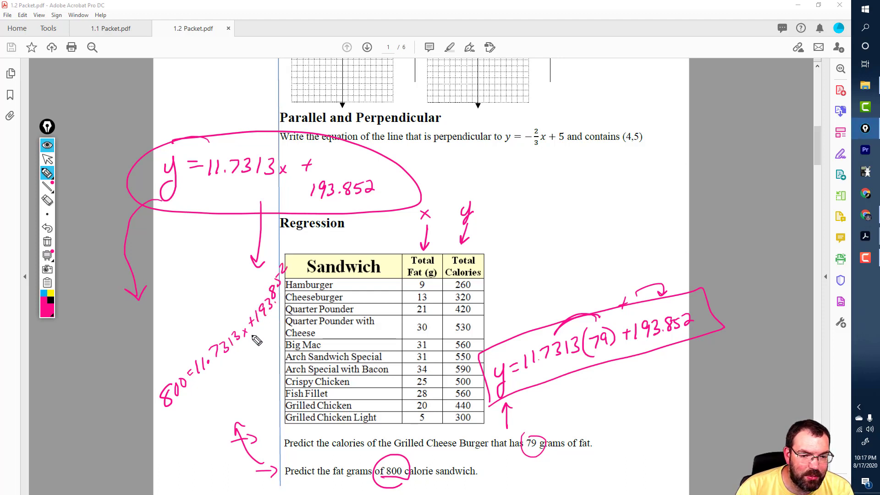
# Draw an arrow carrying 193.852 over to the 800, write the division by 11.7313, and add "x =" with an empty box.
pyautogui.moveTo(274, 317)
pyautogui.mouseDown()
pyautogui.moveTo(169, 437)
pyautogui.moveTo(200, 432)
pyautogui.moveTo(217, 409)
pyautogui.mouseUp()
pyautogui.click(195, 434)
pyautogui.moveTo(218, 407); pyautogui.dragTo(221, 416)
pyautogui.moveTo(179, 458); pyautogui.dragTo(182, 472)
pyautogui.moveTo(189, 454); pyautogui.dragTo(196, 456)
pyautogui.moveTo(203, 439)
pyautogui.mouseDown()
pyautogui.moveTo(206, 456)
pyautogui.moveTo(221, 433)
pyautogui.mouseUp()
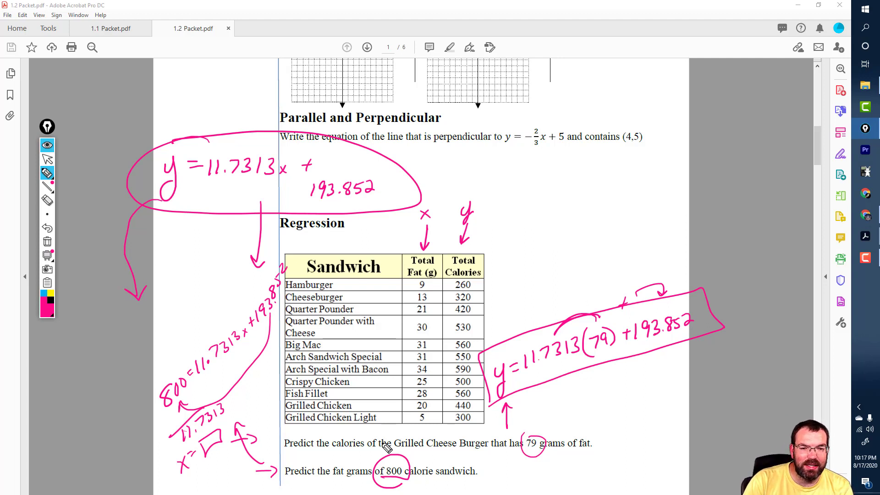
# Handwrite an underlined "Linear" above the sandwich table, and clear all ink from the page.
pyautogui.moveTo(516, 155)
pyautogui.mouseDown()
pyautogui.moveTo(527, 175)
pyautogui.moveTo(571, 161)
pyautogui.mouseUp()
pyautogui.moveTo(505, 191); pyautogui.dragTo(570, 178)
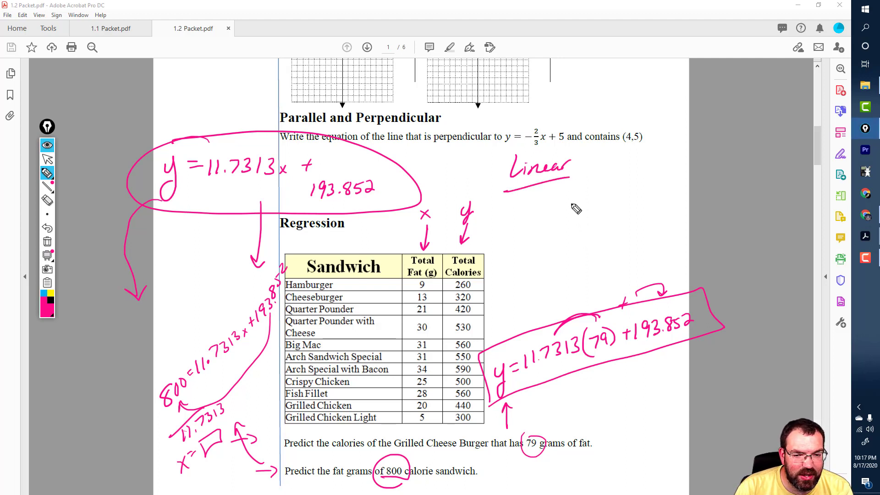
pyautogui.click(47, 241)
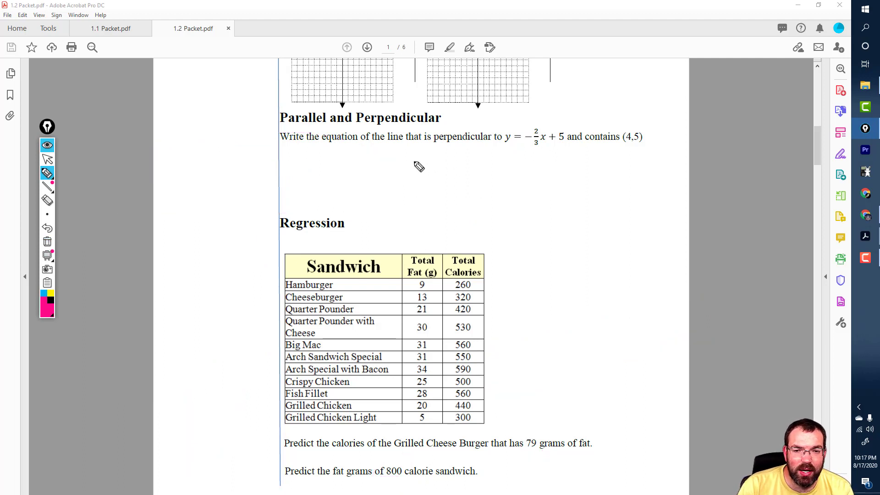
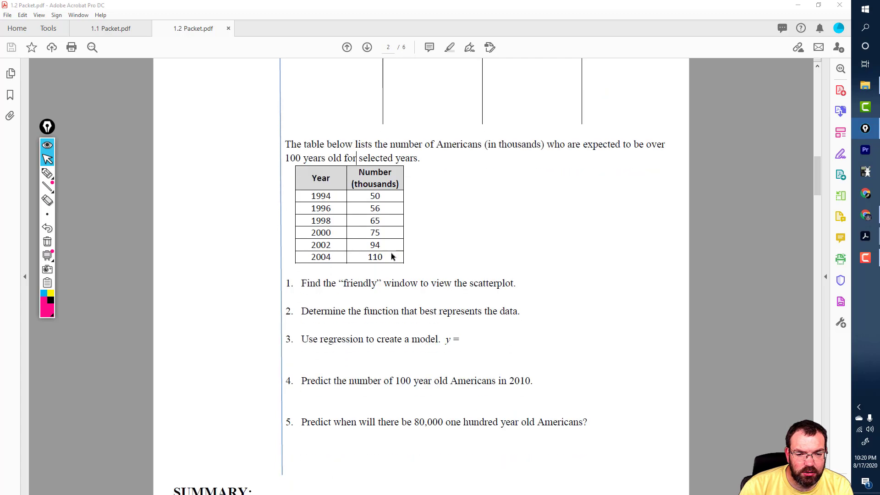
pyautogui.moveTo(283, 155); pyautogui.dragTo(678, 458)
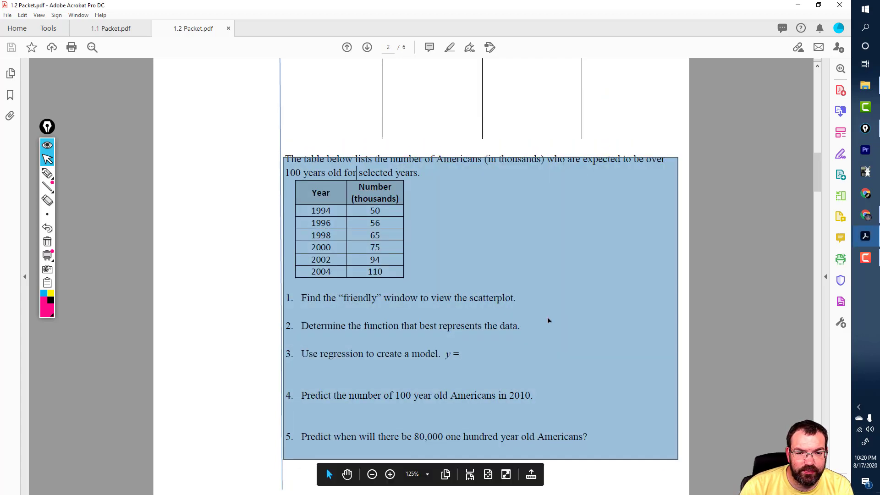
pyautogui.click(710, 247)
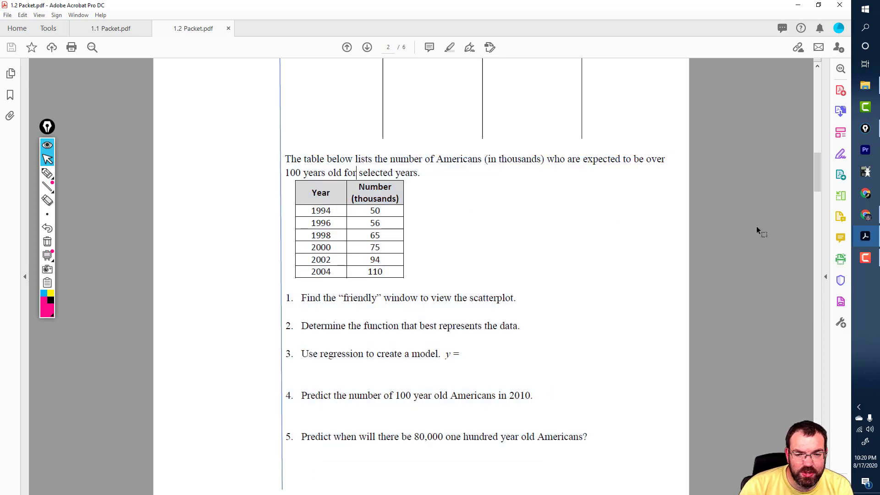
# Switch to Desmos and delete the sandwich data table and its regression expression.
pyautogui.click(866, 216)
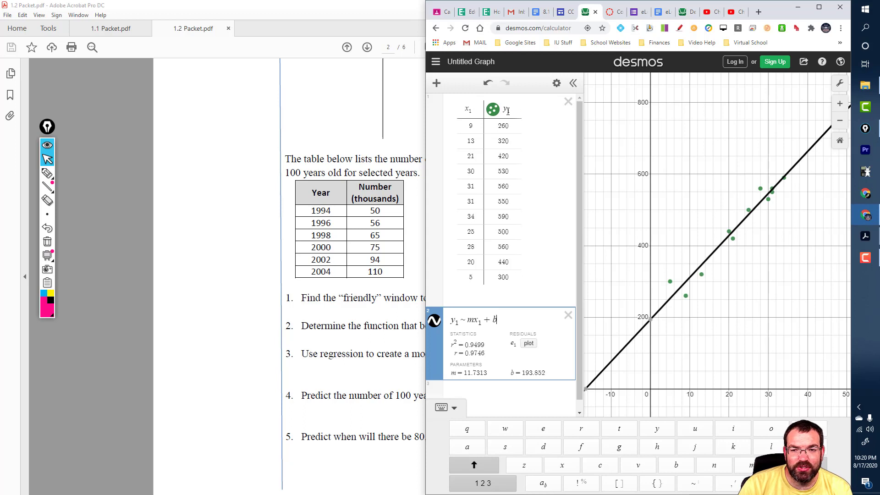
pyautogui.click(568, 102)
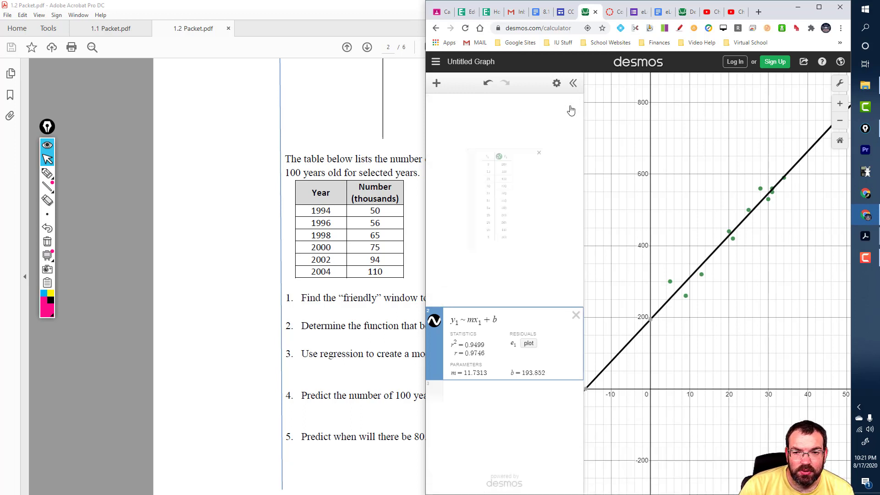
pyautogui.click(576, 101)
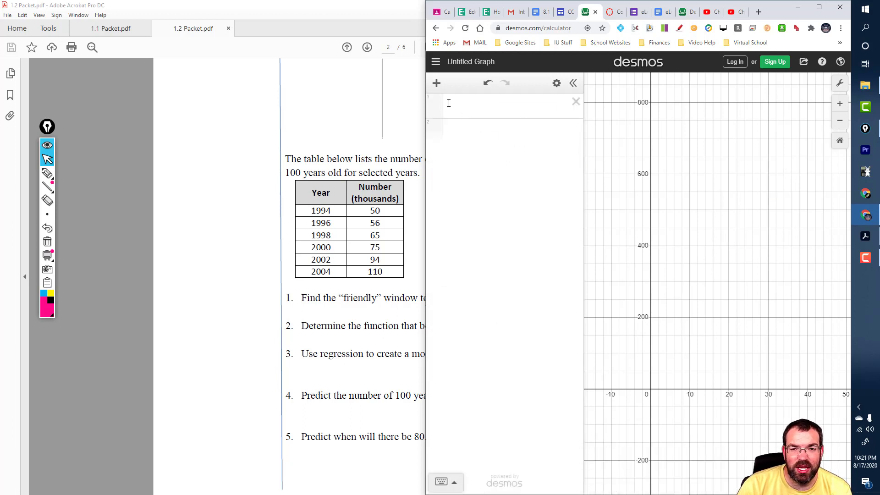
# Insert a new table and rename its column headings to x₂ and y₂.
pyautogui.click(437, 84)
pyautogui.click(451, 145)
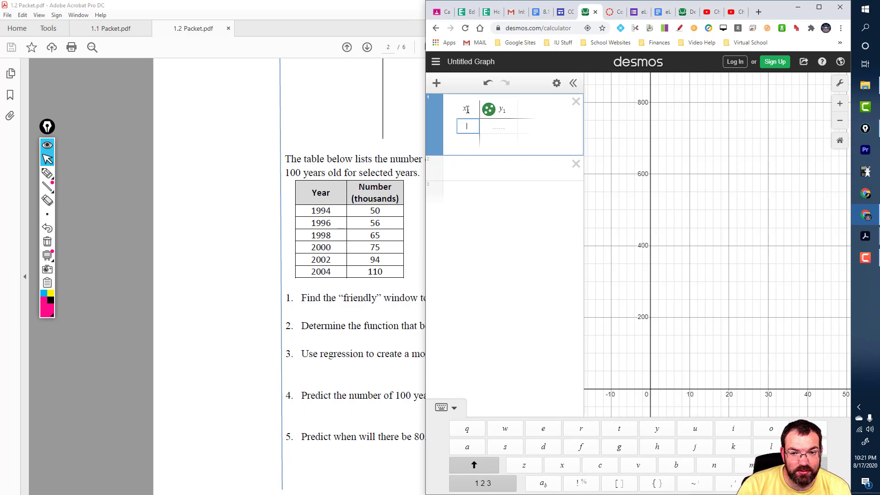
pyautogui.press('Up')
pyautogui.press('BackSpace')
pyautogui.write('2')
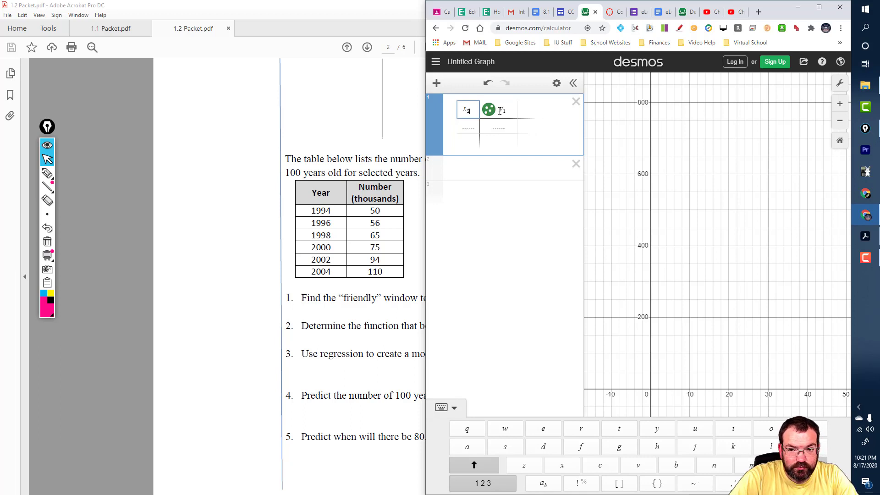
pyautogui.click(506, 108)
pyautogui.press('BackSpace')
pyautogui.write('2')
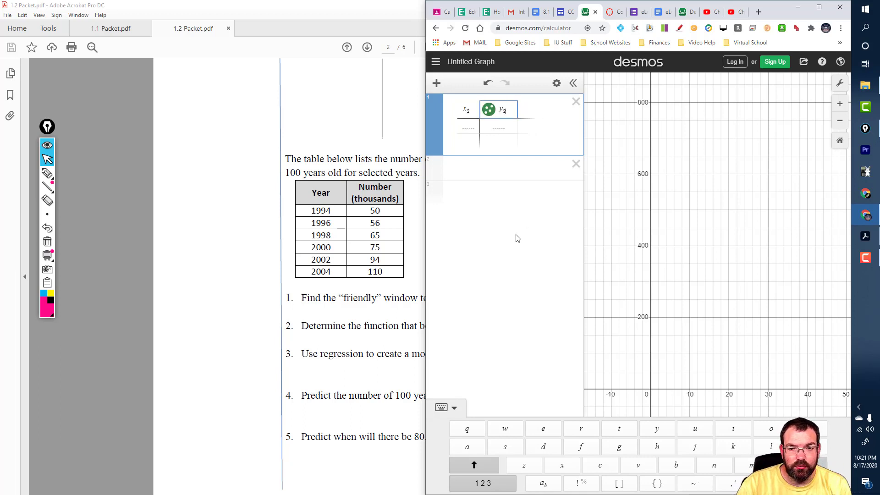
pyautogui.click(518, 241)
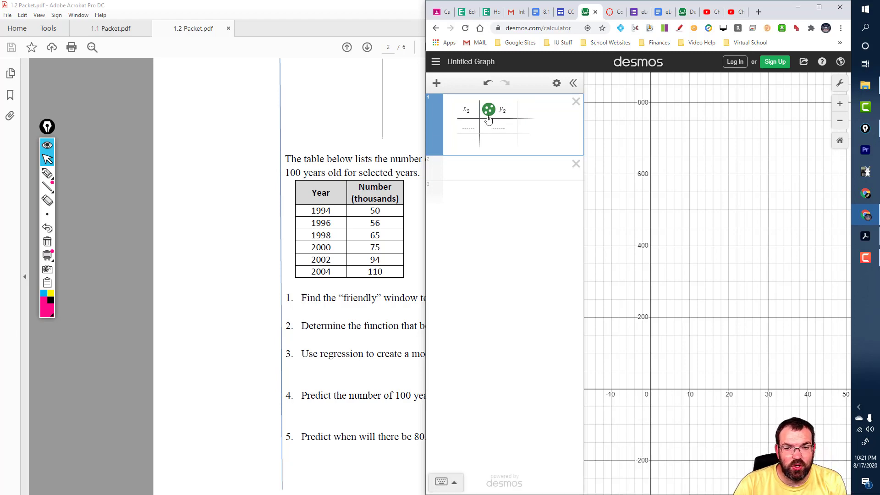
# Dock the packet window beside the Desmos window and place the cursor in the first x₂ cell.
pyautogui.moveTo(357, 12); pyautogui.dragTo(1, 85)
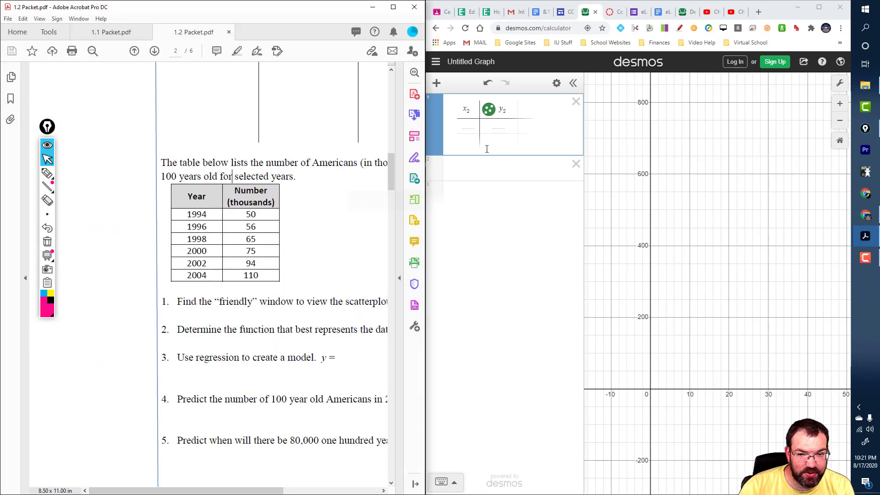
pyautogui.click(468, 127)
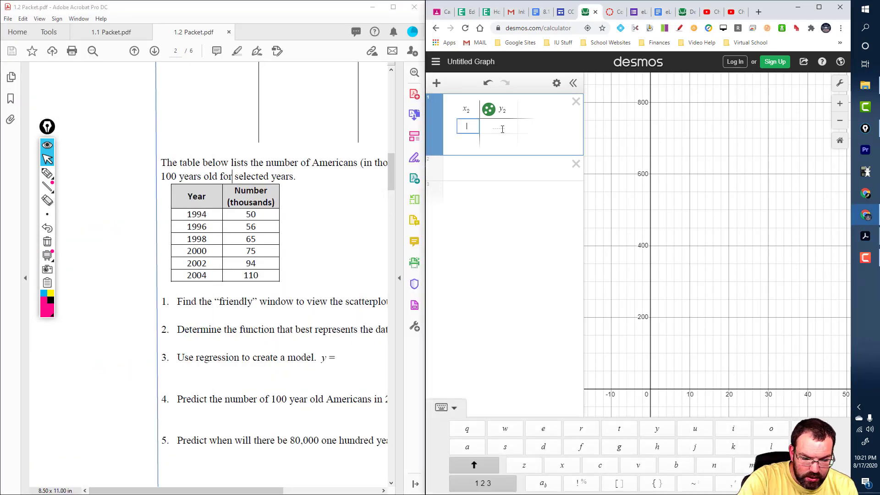
pyautogui.write('1194')
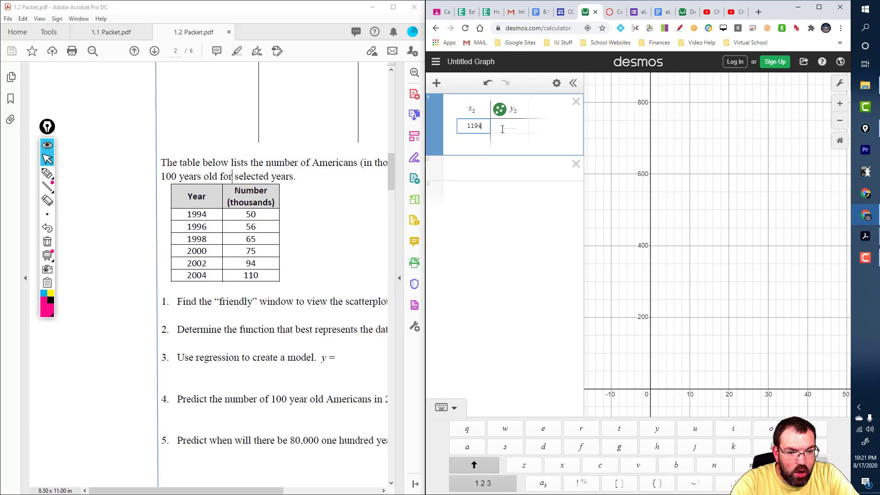
pyautogui.press('Return')
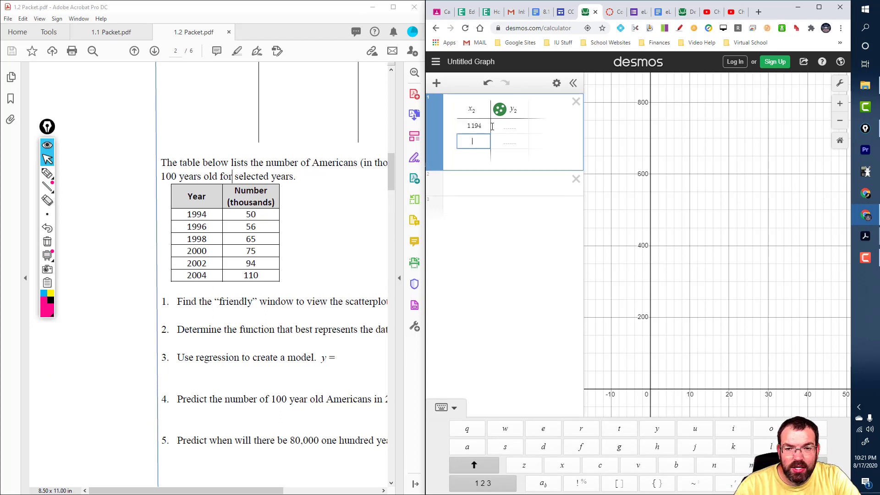
pyautogui.click(482, 127)
pyautogui.write('1994')
pyautogui.press('BackSpace')
pyautogui.press('BackSpace')
pyautogui.press('BackSpace')
pyautogui.press('BackSpace')
pyautogui.press('BackSpace')
pyautogui.press('BackSpace')
pyautogui.press('BackSpace')
pyautogui.press('BackSpace')
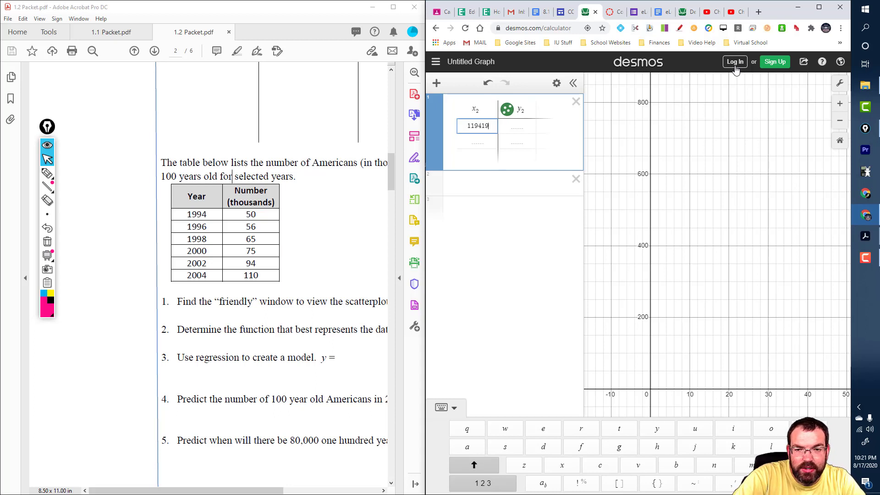
# Fill the x₂ column with the years 1994, 1996, 1998, 2000, 2002 and 2004.
pyautogui.write('1994')
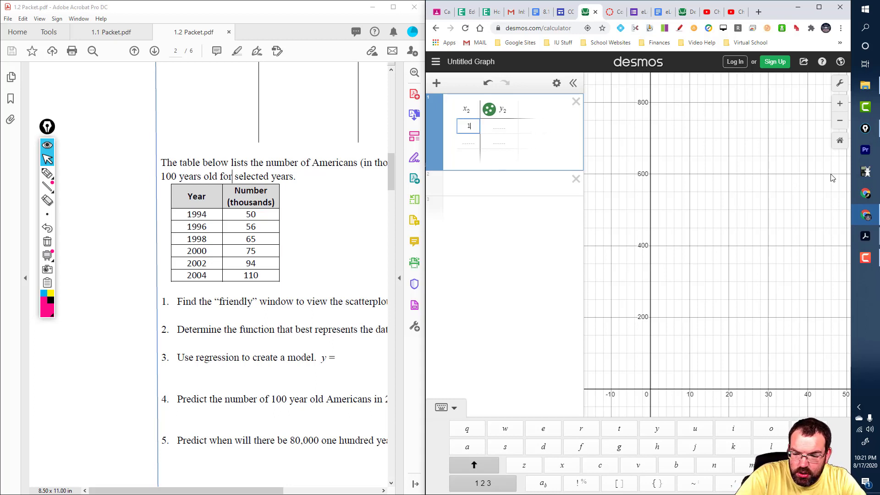
pyautogui.press('Return')
pyautogui.write('1996')
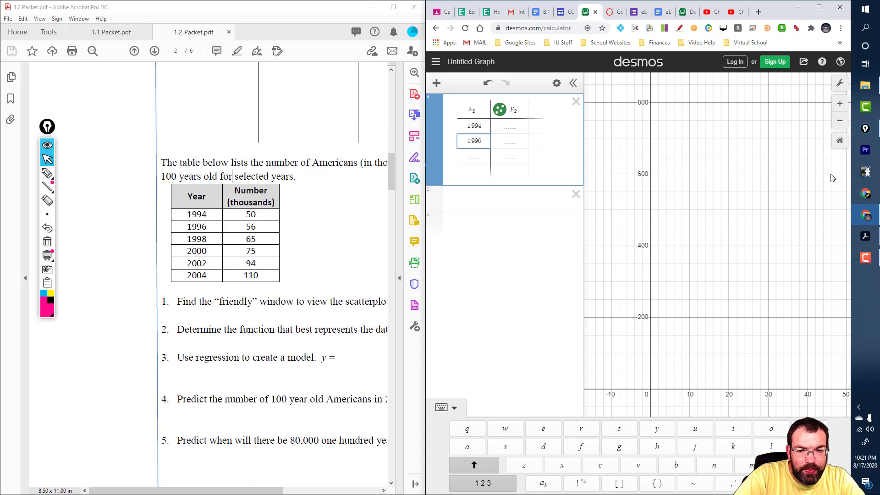
pyautogui.press('Return')
pyautogui.press('Return')
pyautogui.press('Up')
pyautogui.write('1998')
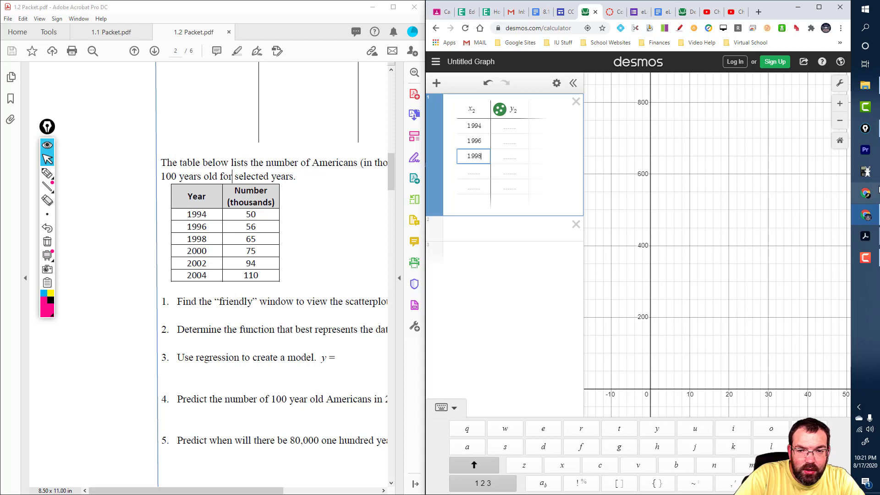
pyautogui.press('Return')
pyautogui.press('Return')
pyautogui.press('Up')
pyautogui.write('2000')
pyautogui.press('Return')
pyautogui.write('2002')
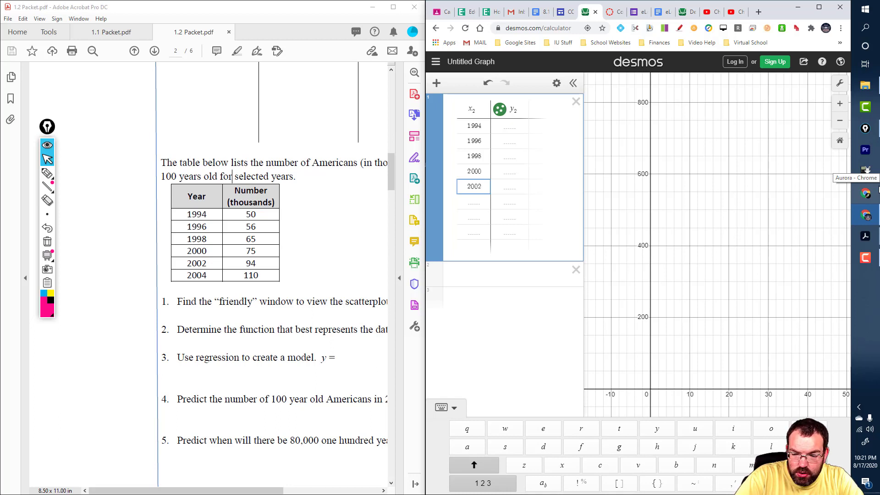
pyautogui.press('Return')
pyautogui.write('2004')
# Enter 50 and 56 as the y₂ values for 1994 and 1996.
pyautogui.press('Up')
pyautogui.press('Up')
pyautogui.press('Up')
pyautogui.press('Up')
pyautogui.press('Up')
pyautogui.press('Right')
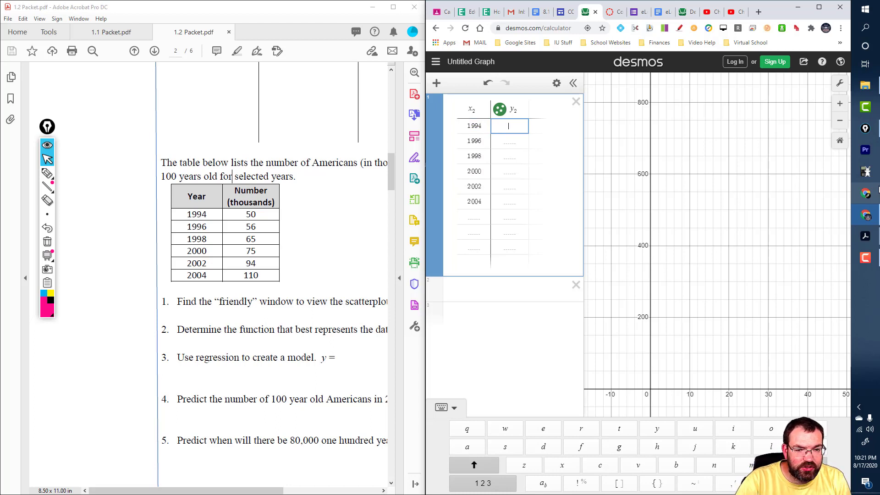
pyautogui.write('50')
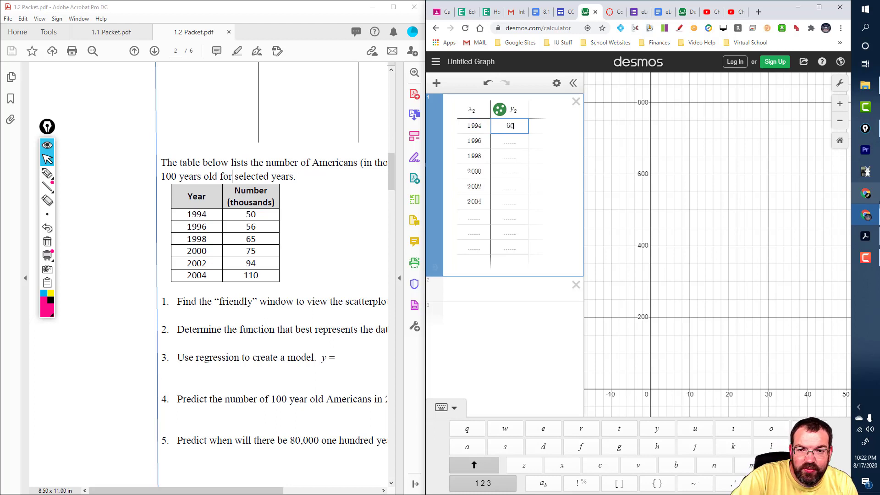
pyautogui.press('Return')
pyautogui.write('56')
pyautogui.press('Return')
pyautogui.press('Return')
pyautogui.write('65')
pyautogui.press('Return')
pyautogui.write('75')
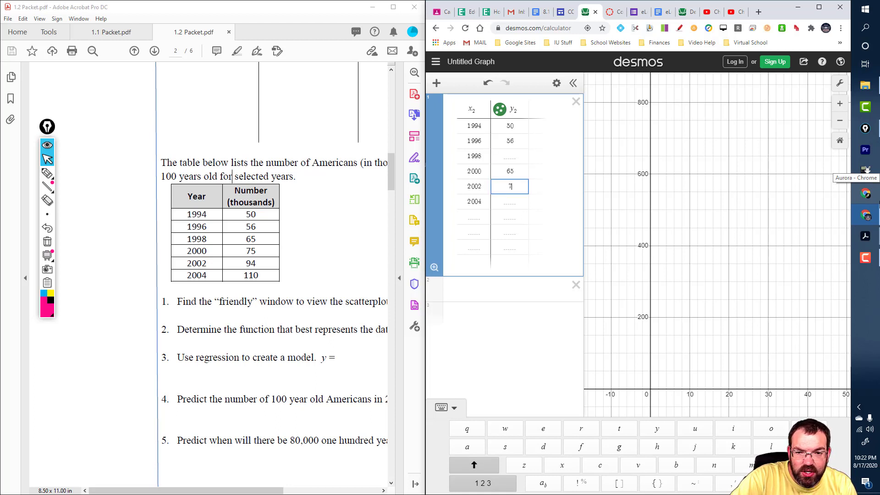
# Set the y₂ values for 1998, 2000, 2002 and 2004 to 65, 75, 94 and 110.
pyautogui.press('Up')
pyautogui.press('Up')
pyautogui.write('65')
pyautogui.press('Return')
pyautogui.press('BackSpace')
pyautogui.press('BackSpace')
pyautogui.write('754')
pyautogui.press('BackSpace')
pyautogui.press('Return')
pyautogui.write('94')
pyautogui.press('Return')
pyautogui.write('110')
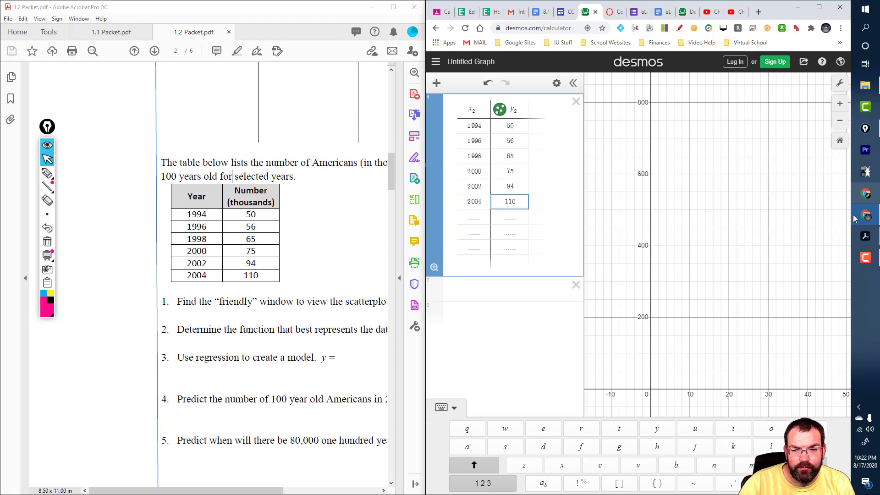
# Fit the graph view to the table data and adjust the zoom to frame the whole scatterplot.
pyautogui.click(543, 339)
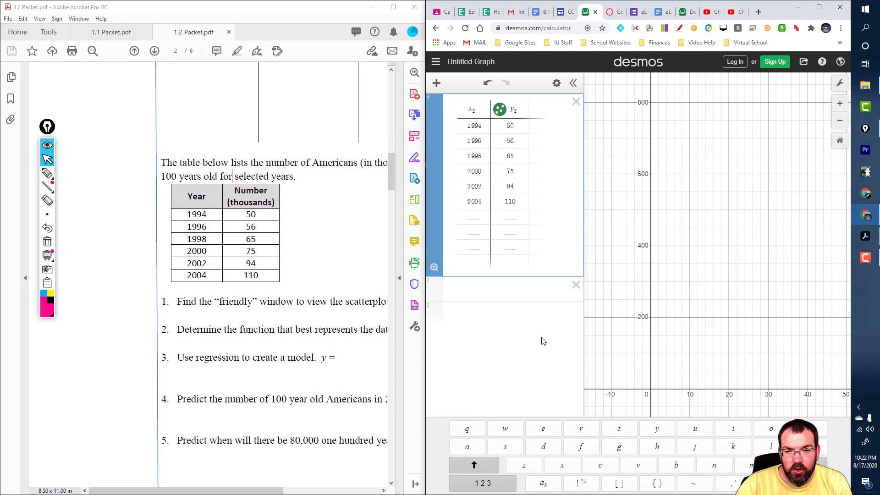
pyautogui.click(434, 271)
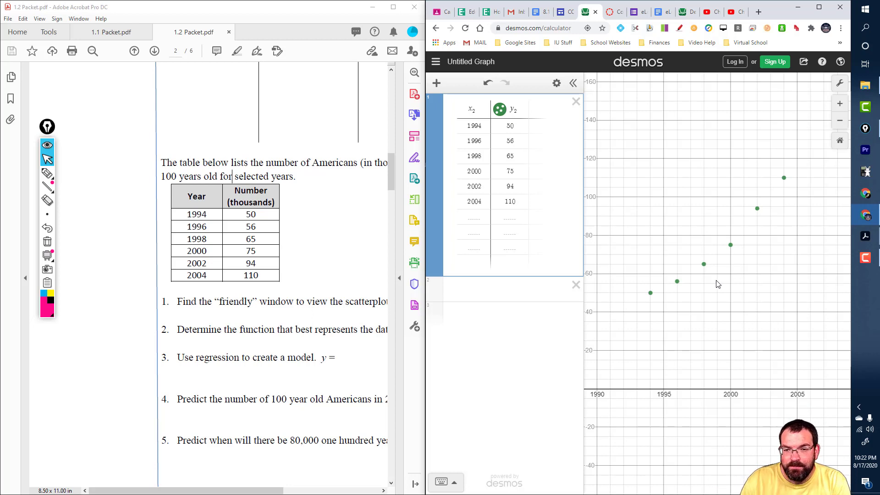
pyautogui.scroll(-5, 675, 312)
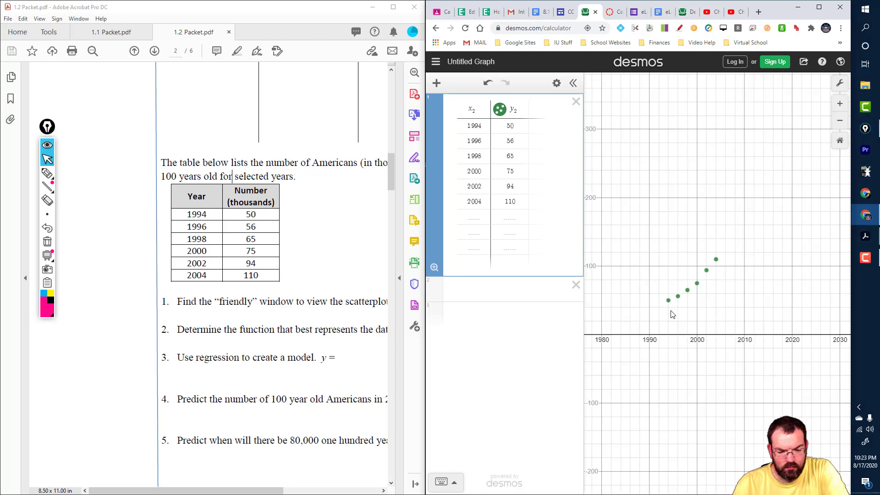
pyautogui.scroll(2, 691, 295)
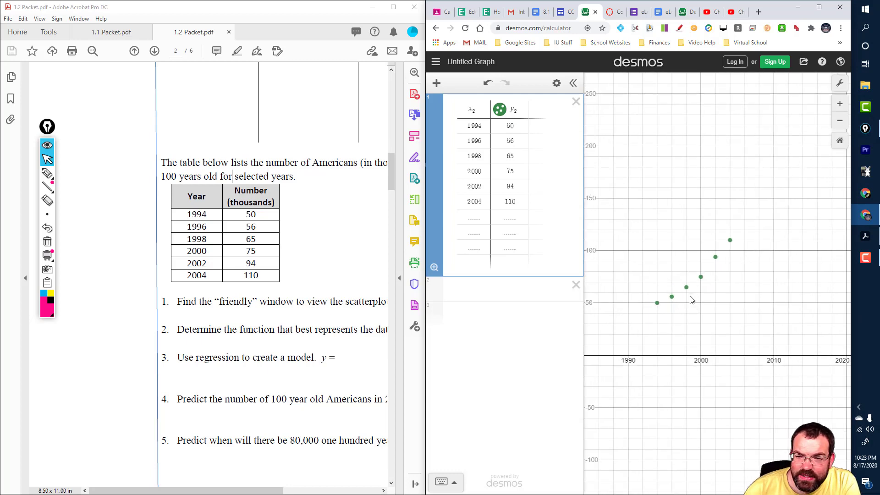
pyautogui.click(434, 268)
pyautogui.scroll(-4, 707, 285)
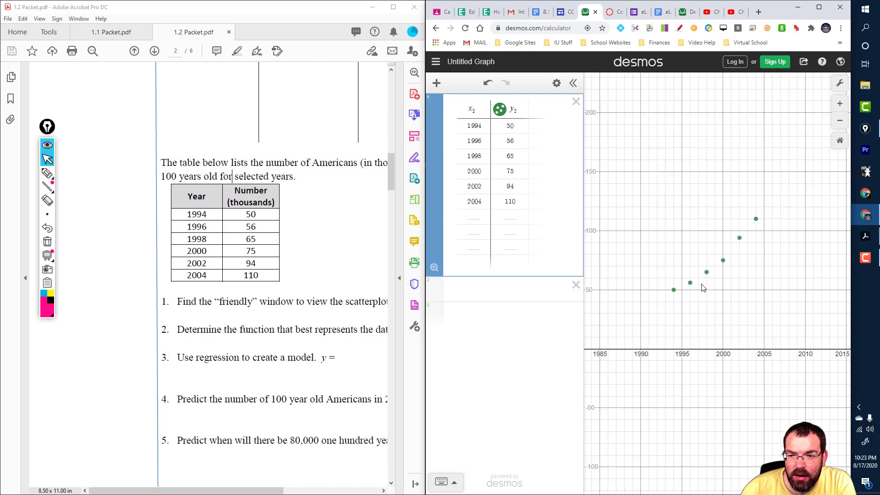
pyautogui.scroll(-2, 698, 279)
pyautogui.scroll(2, 692, 279)
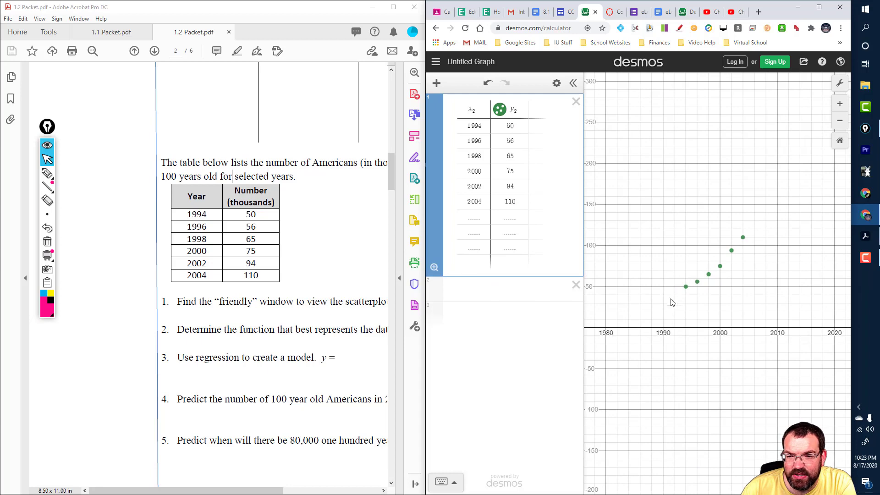
pyautogui.scroll(1, 697, 280)
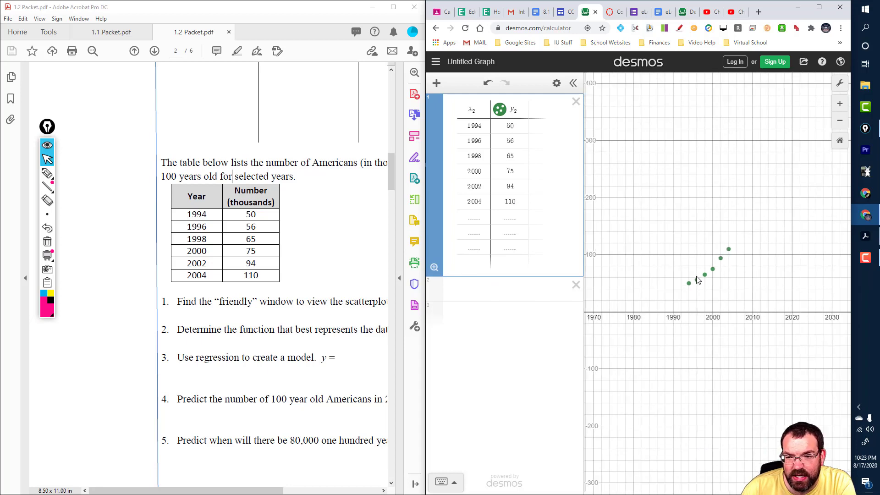
pyautogui.scroll(2, 698, 279)
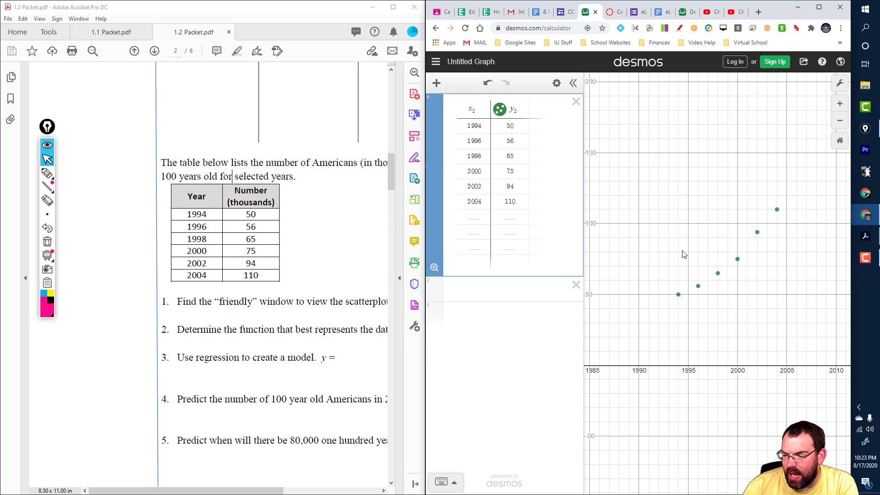
# Handwrite "Quadratic" in pink above the packet's year table and underline it.
pyautogui.click(47, 173)
pyautogui.moveTo(126, 136)
pyautogui.mouseDown()
pyautogui.moveTo(156, 131)
pyautogui.moveTo(199, 105)
pyautogui.moveTo(188, 118)
pyautogui.mouseUp()
pyautogui.moveTo(109, 148); pyautogui.dragTo(211, 119)
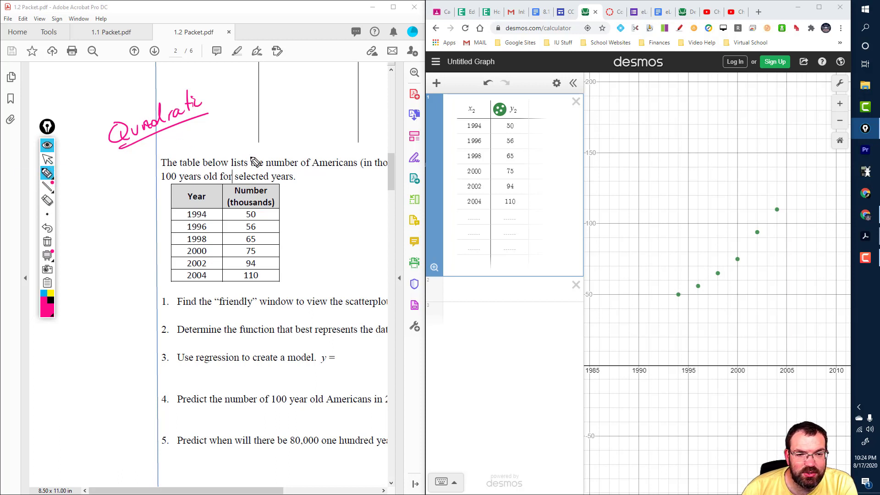
pyautogui.click(47, 159)
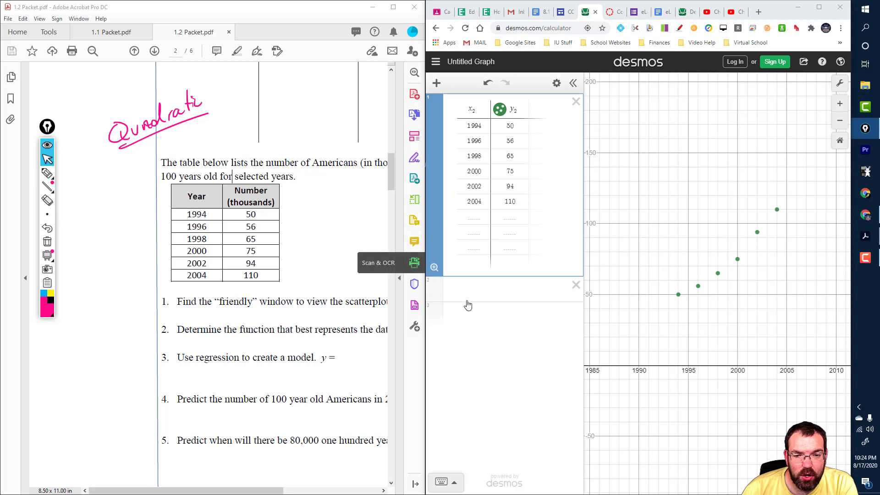
# Start the regression expression y₂ ~ ax in the empty line below the data table.
pyautogui.click(527, 289)
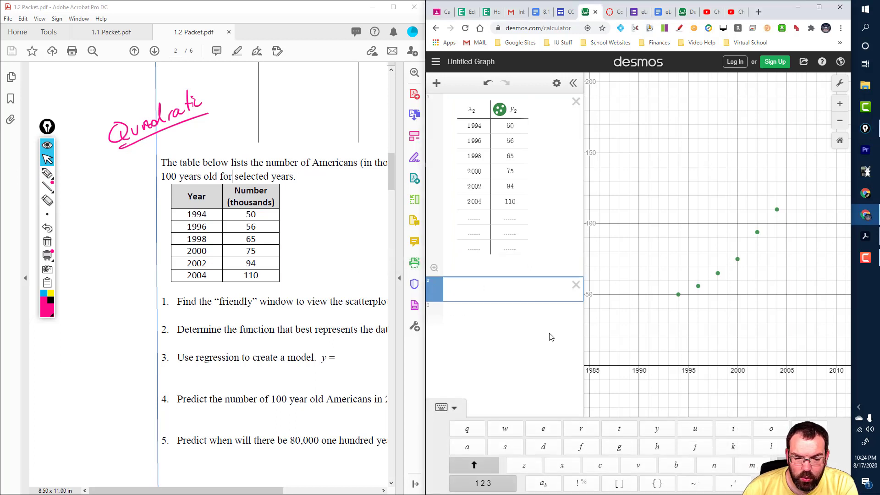
pyautogui.write('y')
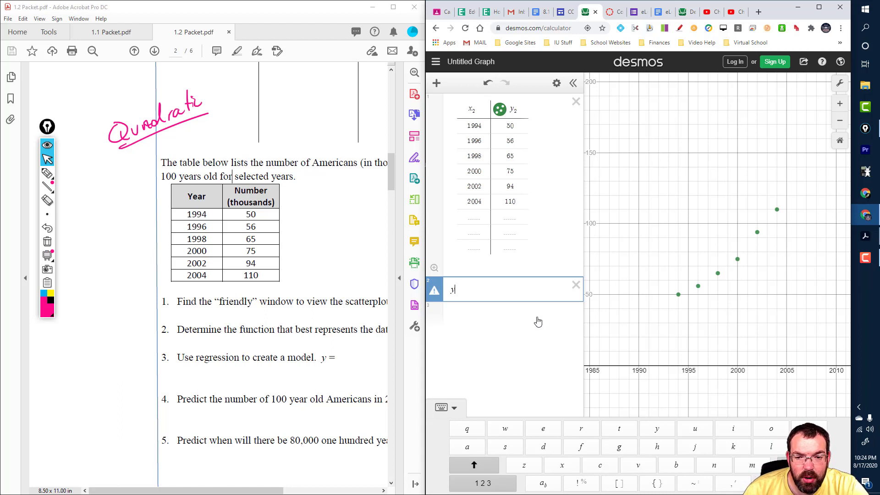
pyautogui.click(544, 484)
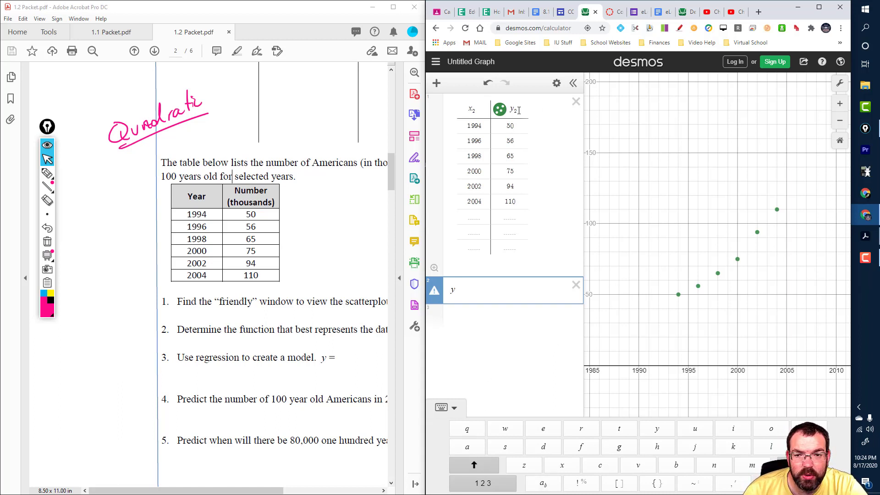
pyautogui.write('2 ~')
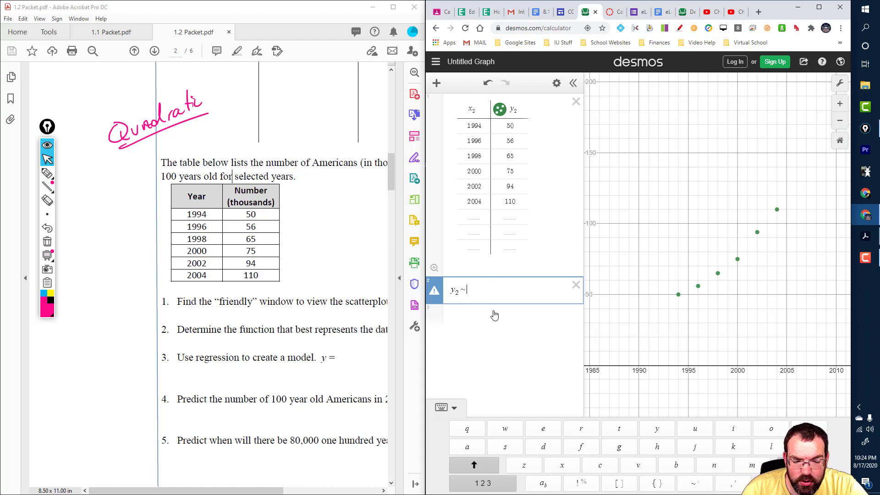
pyautogui.write('ax')
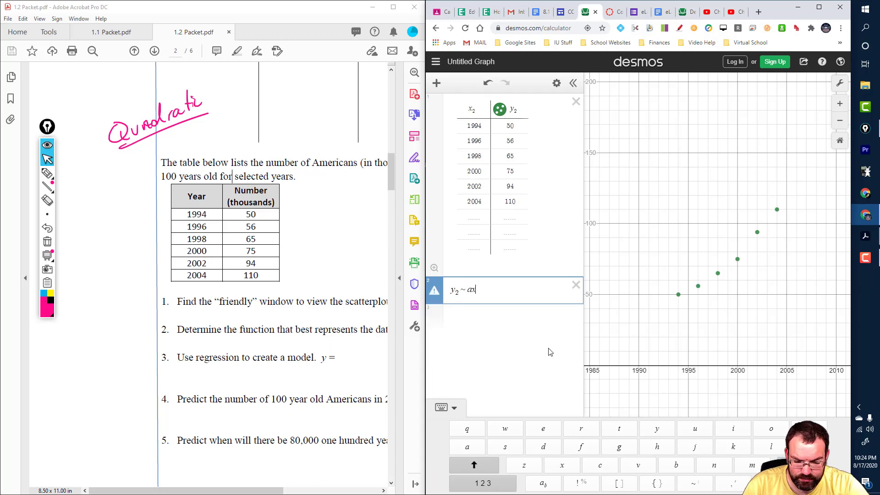
# Handwrite the quadratic regression form y₂ ~ ax₂² + bx₂ + c beside the packet's questions and draw a box around it.
pyautogui.click(47, 173)
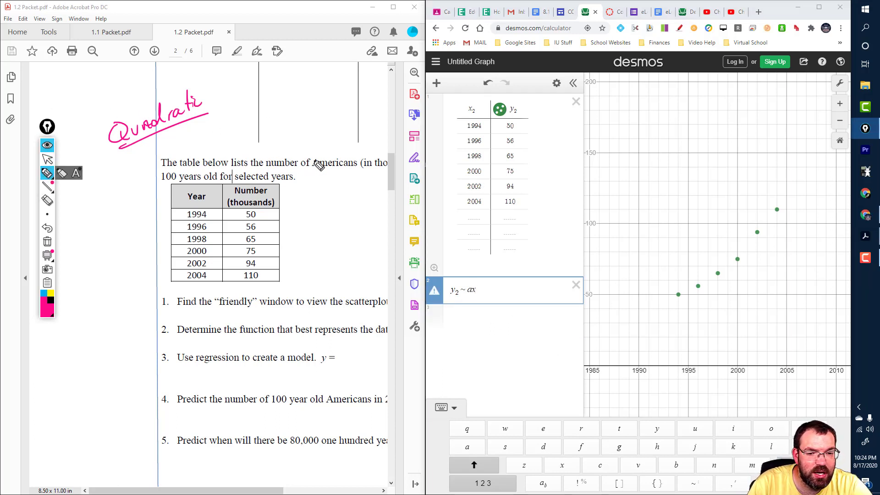
pyautogui.moveTo(49, 360)
pyautogui.mouseDown()
pyautogui.moveTo(58, 389)
pyautogui.moveTo(67, 378)
pyautogui.mouseUp()
pyautogui.hotkey('ctrl', 'z')
pyautogui.moveTo(63, 366)
pyautogui.mouseDown()
pyautogui.moveTo(69, 375)
pyautogui.moveTo(98, 325)
pyautogui.moveTo(102, 340)
pyautogui.mouseUp()
pyautogui.moveTo(103, 327)
pyautogui.mouseDown()
pyautogui.moveTo(96, 340)
pyautogui.moveTo(112, 340)
pyautogui.mouseUp()
pyautogui.moveTo(96, 308); pyautogui.dragTo(118, 315)
pyautogui.moveTo(114, 312); pyautogui.dragTo(114, 320)
pyautogui.moveTo(120, 295)
pyautogui.mouseDown()
pyautogui.moveTo(125, 313)
pyautogui.moveTo(141, 312)
pyautogui.mouseUp()
pyautogui.moveTo(141, 300)
pyautogui.mouseDown()
pyautogui.moveTo(132, 312)
pyautogui.moveTo(149, 308)
pyautogui.moveTo(152, 288)
pyautogui.mouseUp()
pyautogui.moveTo(147, 283)
pyautogui.mouseDown()
pyautogui.moveTo(147, 294)
pyautogui.moveTo(157, 287)
pyautogui.mouseUp()
pyautogui.moveTo(53, 410)
pyautogui.mouseDown()
pyautogui.moveTo(187, 302)
pyautogui.moveTo(121, 265)
pyautogui.moveTo(35, 359)
pyautogui.moveTo(56, 408)
pyautogui.mouseUp()
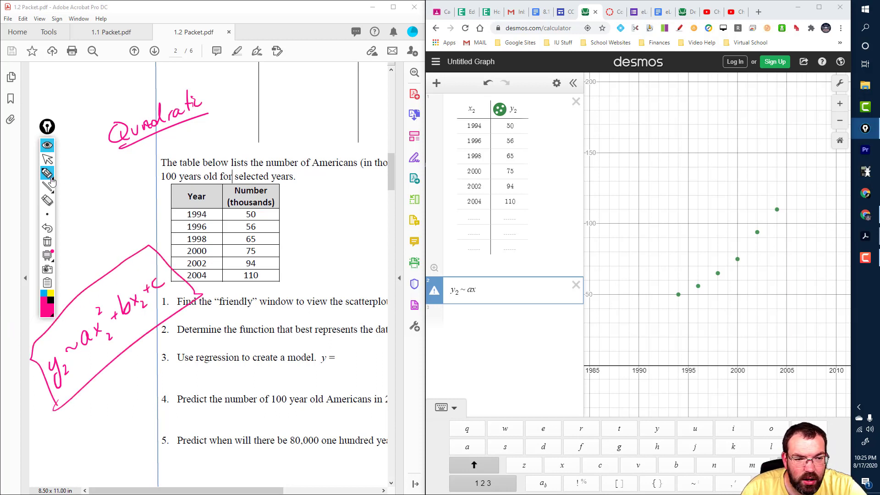
pyautogui.click(47, 159)
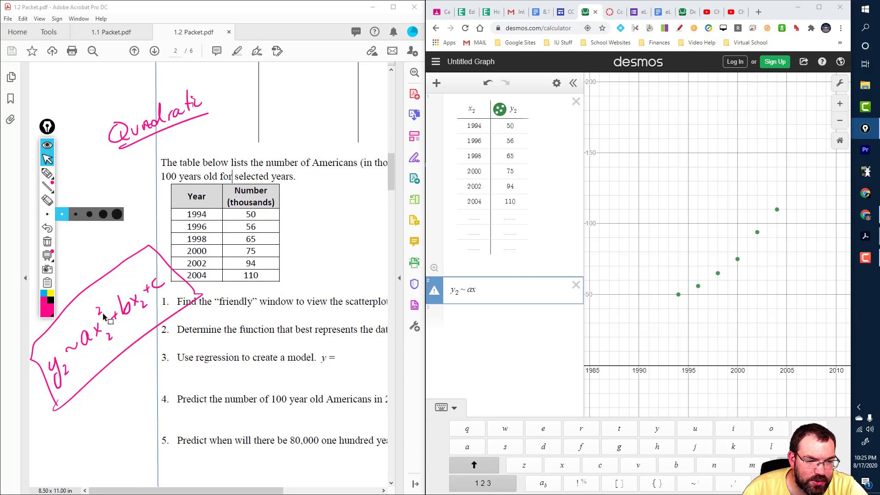
# Complete the Desmos regression expression as y₂ ~ ax₂² + bx₂ + c.
pyautogui.click(487, 291)
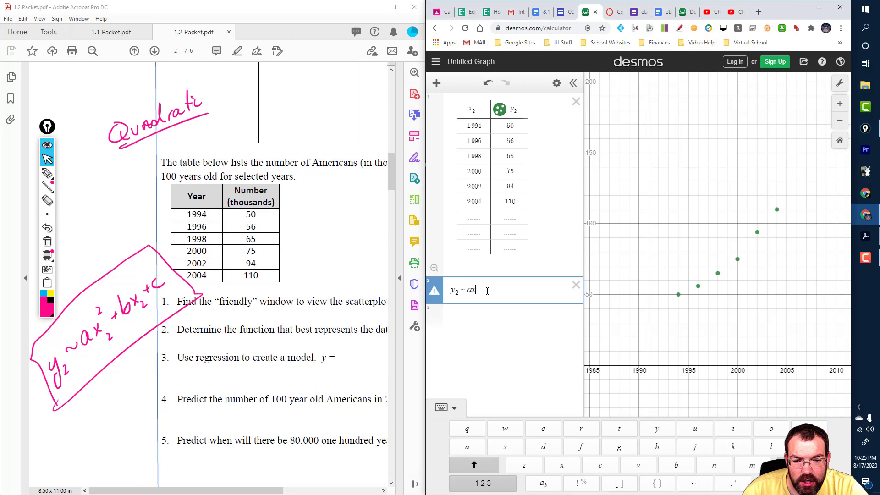
pyautogui.click(545, 485)
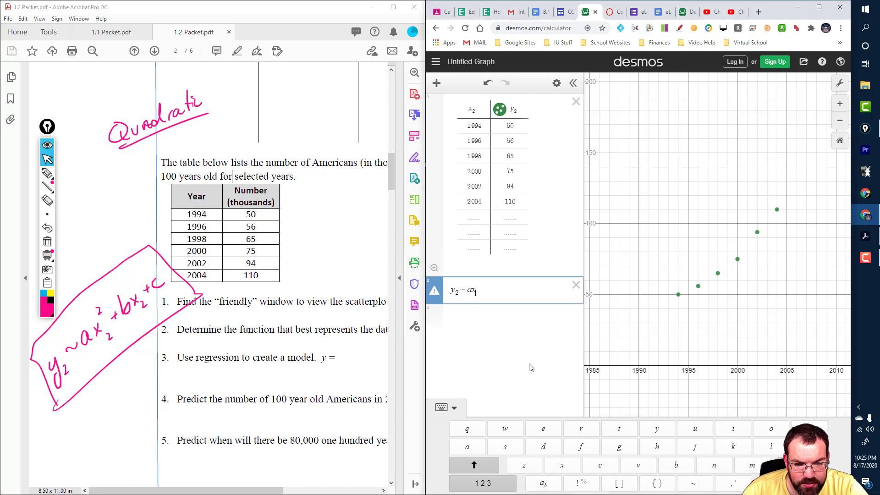
pyautogui.write('2')
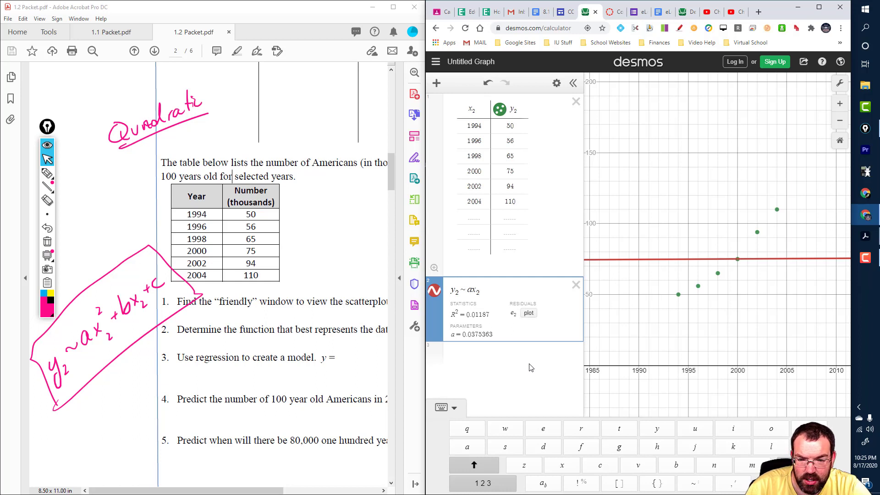
pyautogui.click(481, 483)
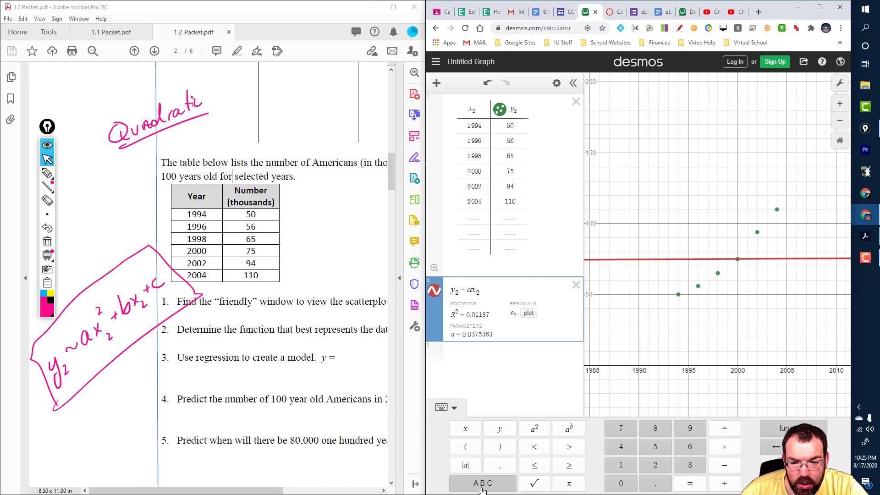
pyautogui.click(536, 431)
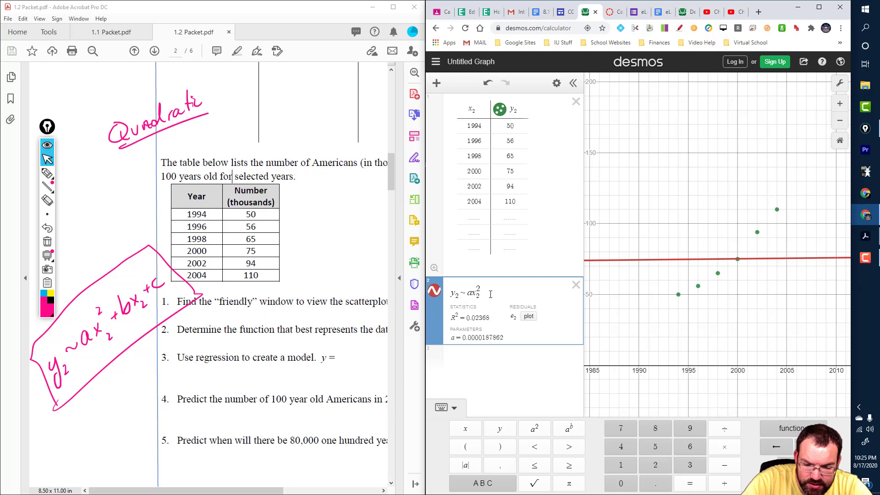
pyautogui.write('bx')
pyautogui.click(499, 482)
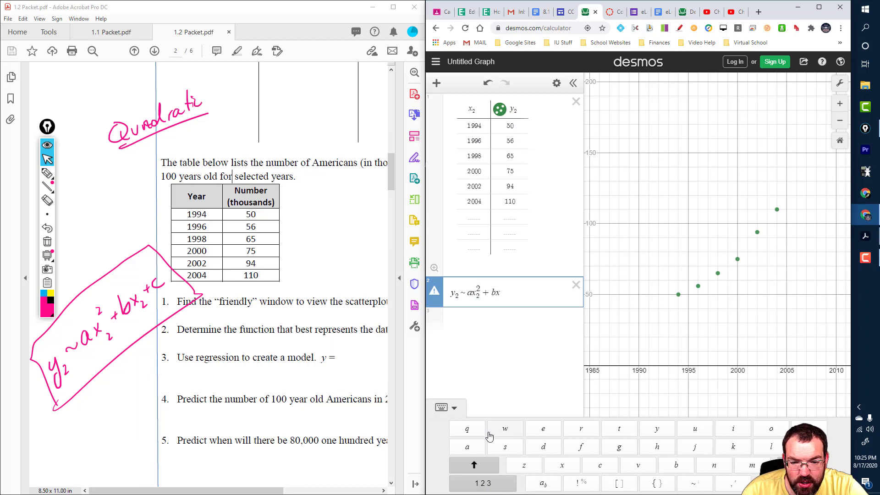
pyautogui.write('2 ')
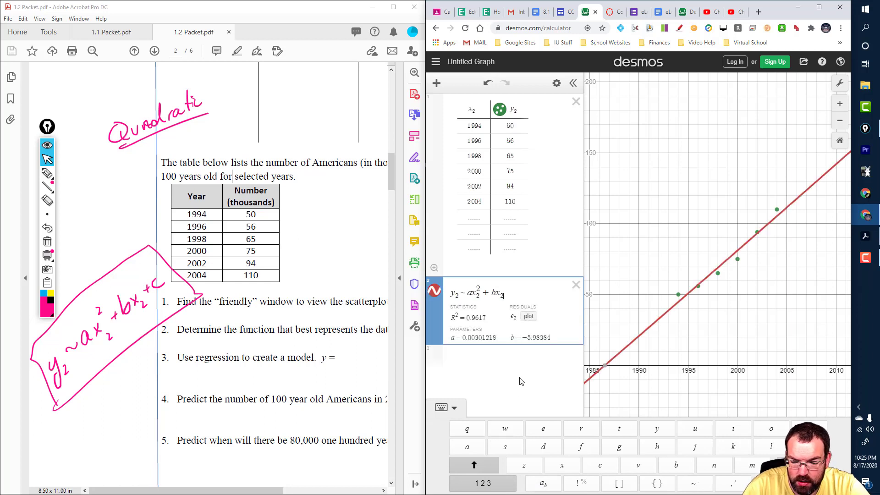
pyautogui.write('+ c')
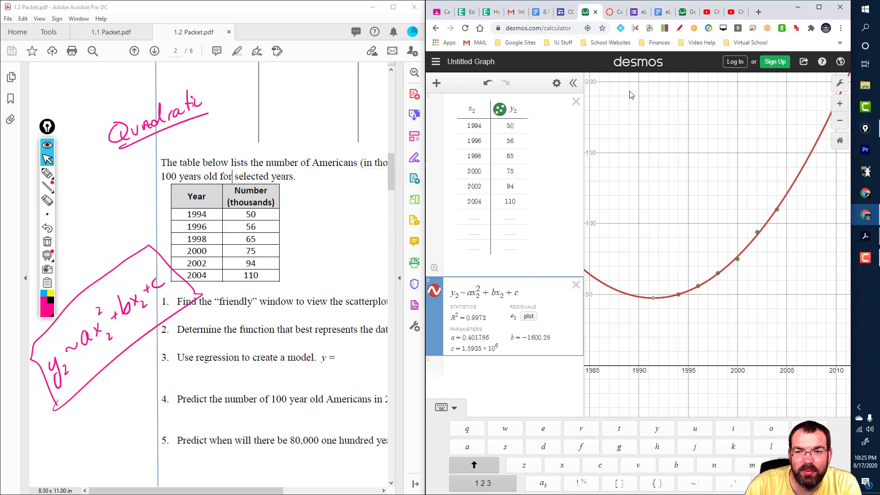
# Circle the R² value, annotate it "close to 1", and write an underlined "99% compatable" over the graph.
pyautogui.click(47, 173)
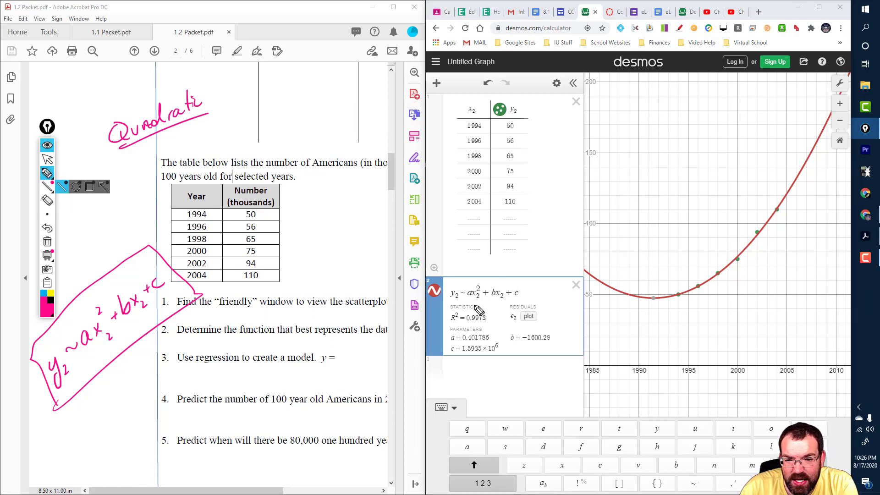
pyautogui.moveTo(468, 308)
pyautogui.mouseDown()
pyautogui.moveTo(452, 323)
pyautogui.moveTo(479, 327)
pyautogui.moveTo(491, 314)
pyautogui.moveTo(467, 306)
pyautogui.moveTo(572, 286)
pyautogui.mouseUp()
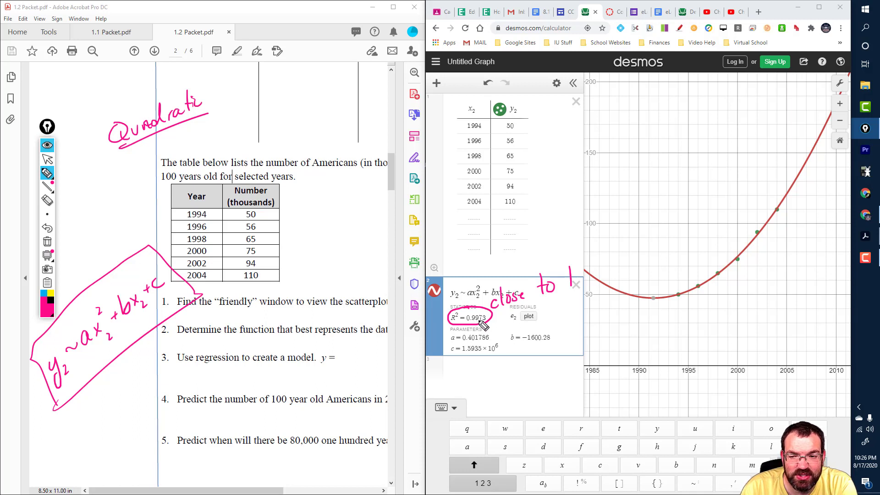
pyautogui.moveTo(679, 236)
pyautogui.mouseDown()
pyautogui.moveTo(674, 258)
pyautogui.moveTo(690, 236)
pyautogui.moveTo(689, 256)
pyautogui.mouseUp()
pyautogui.moveTo(698, 229); pyautogui.dragTo(703, 252)
pyautogui.moveTo(709, 242)
pyautogui.mouseDown()
pyautogui.moveTo(677, 274)
pyautogui.moveTo(706, 274)
pyautogui.moveTo(746, 240)
pyautogui.moveTo(752, 261)
pyautogui.moveTo(775, 249)
pyautogui.mouseUp()
pyautogui.moveTo(671, 290); pyautogui.dragTo(770, 265)
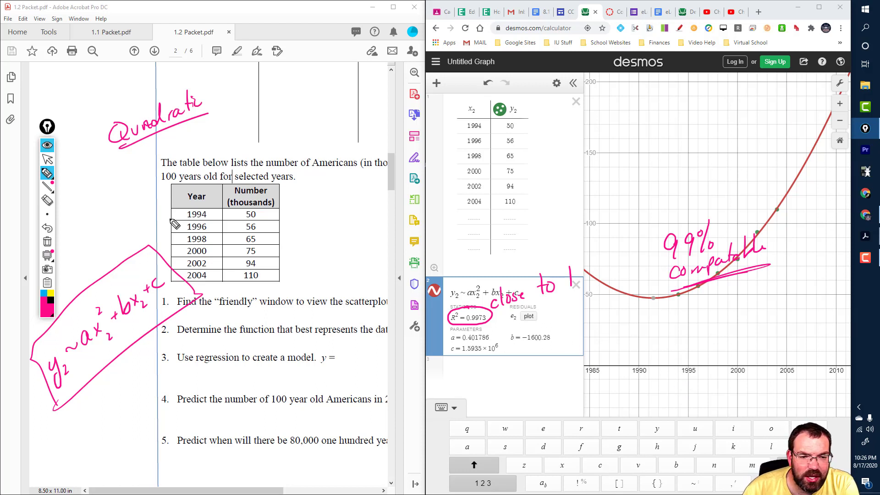
# Erase the handwritten notes over Desmos and place the cursor in the empty expression line below the regression.
pyautogui.moveTo(629, 239)
pyautogui.mouseDown()
pyautogui.moveTo(724, 281)
pyautogui.moveTo(723, 244)
pyautogui.moveTo(703, 238)
pyautogui.moveTo(550, 282)
pyautogui.moveTo(484, 315)
pyautogui.moveTo(504, 300)
pyautogui.mouseUp()
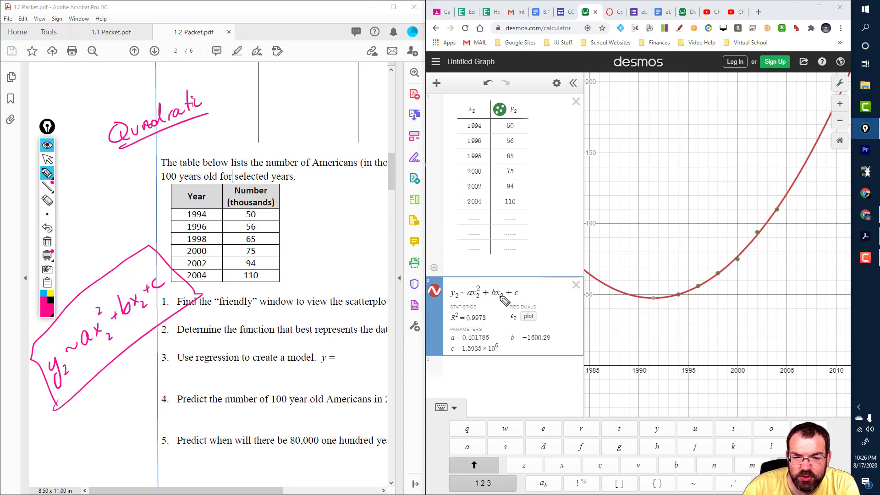
pyautogui.click(48, 159)
pyautogui.click(471, 367)
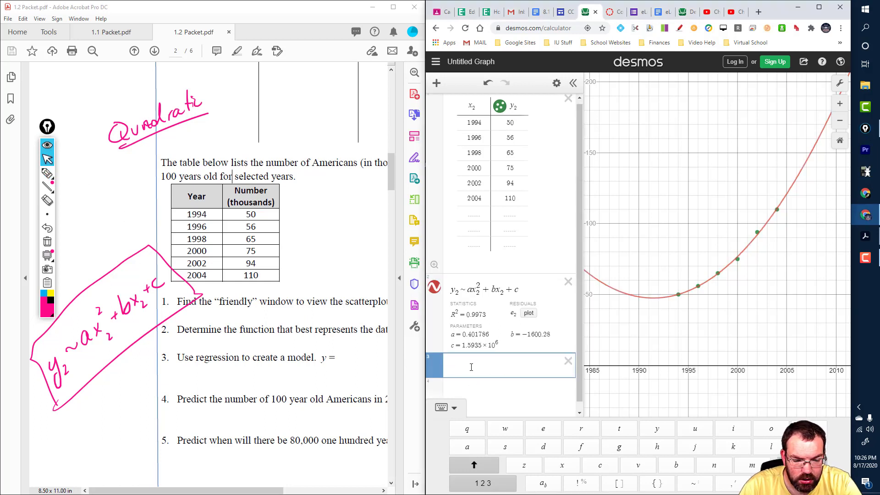
# Enter the linear regression y₂ ~ mx₂ + b in the empty expression line for comparison with the quadratic fit.
pyautogui.write('y')
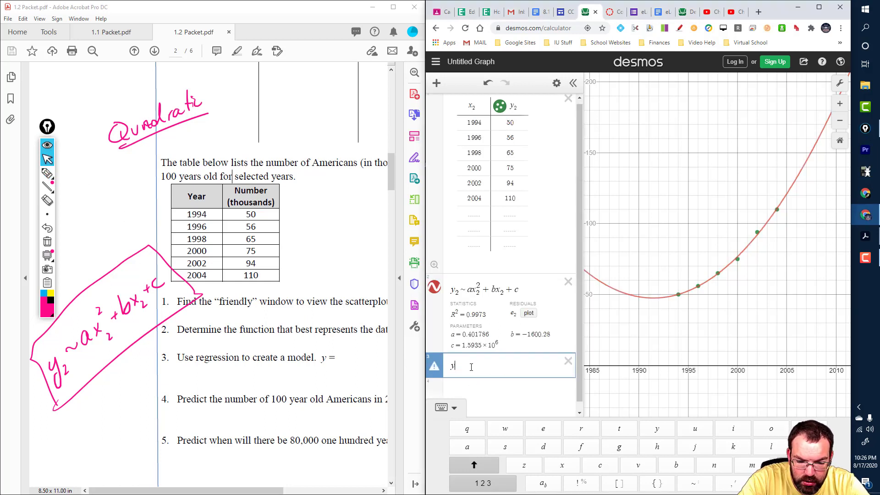
pyautogui.write('_2 ')
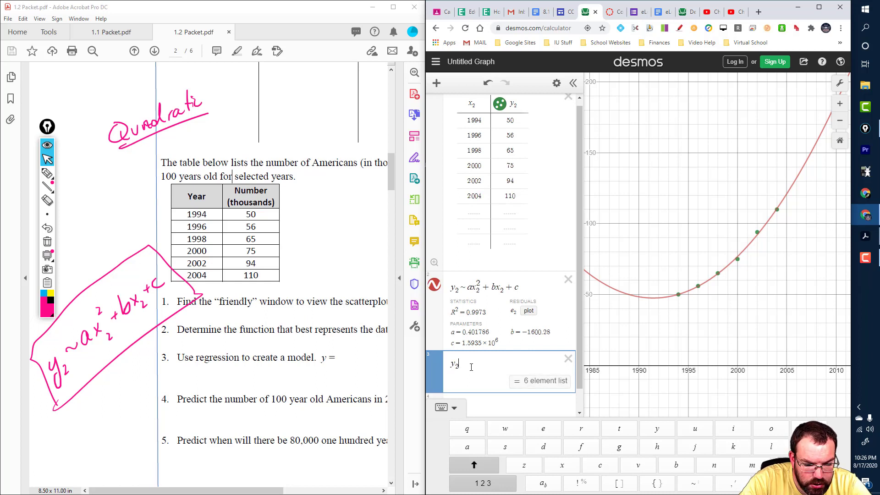
pyautogui.write('~ mx')
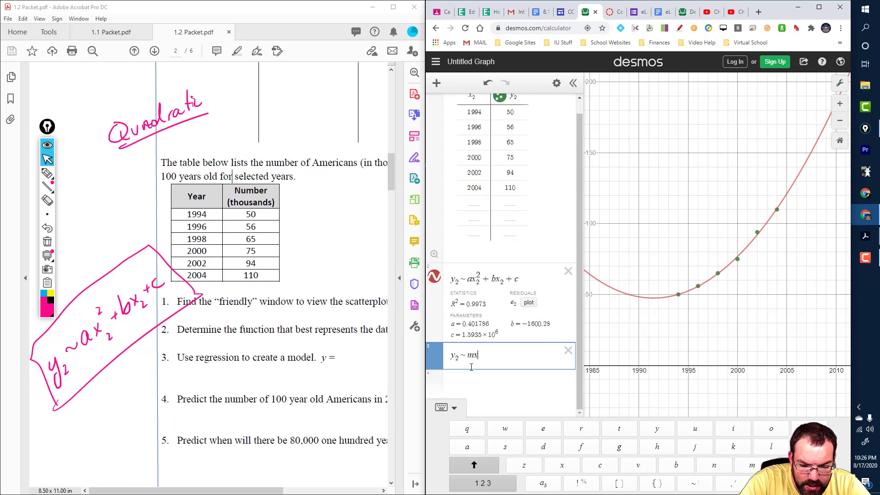
pyautogui.write('_2 ')
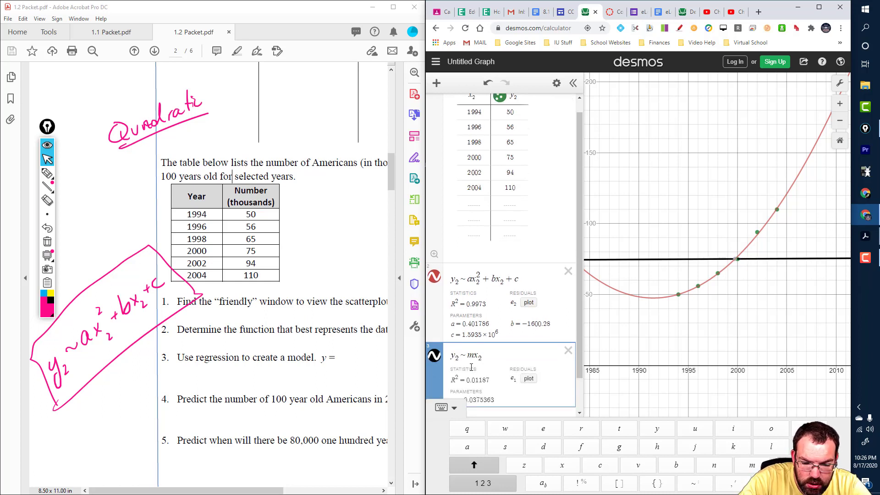
pyautogui.write('+ b')
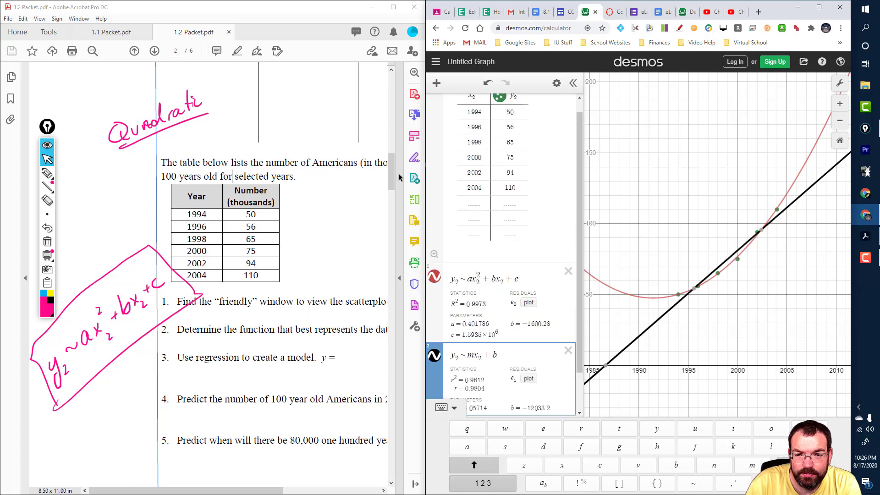
# Circle the linear fit's r² value, mark the quadratic fit's R² value, and circle the whole quadratic regression.
pyautogui.click(47, 173)
pyautogui.moveTo(477, 372)
pyautogui.mouseDown()
pyautogui.moveTo(463, 377)
pyautogui.moveTo(471, 386)
pyautogui.moveTo(488, 381)
pyautogui.moveTo(485, 372)
pyautogui.mouseUp()
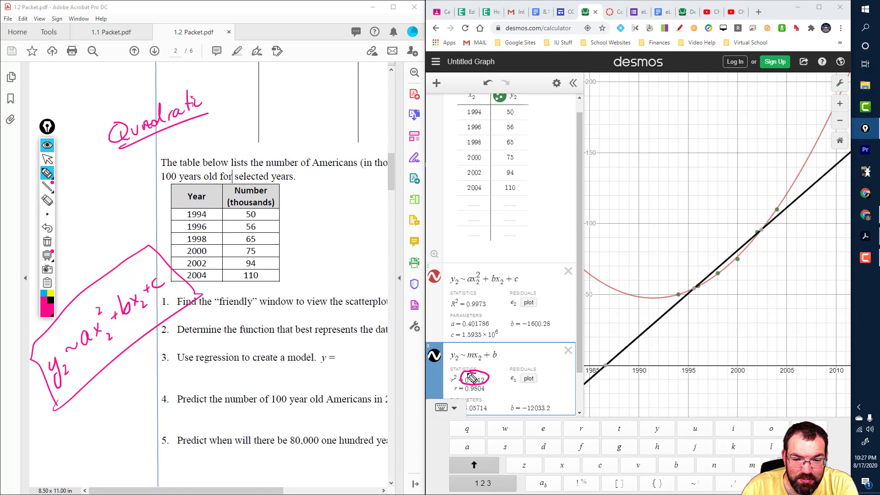
pyautogui.moveTo(478, 295); pyautogui.dragTo(481, 293)
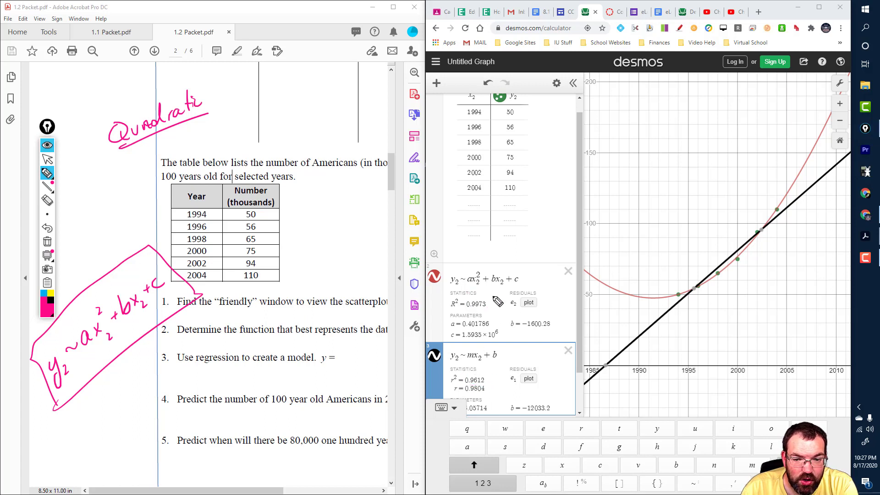
pyautogui.moveTo(521, 250); pyautogui.dragTo(488, 268)
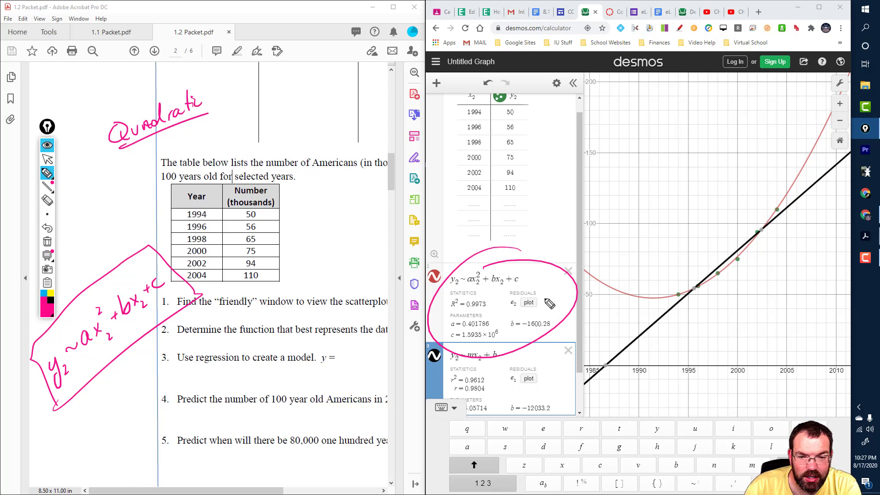
# Delete the linear regression from Desmos and clear all handwritten notes from the packet page.
pyautogui.click(48, 159)
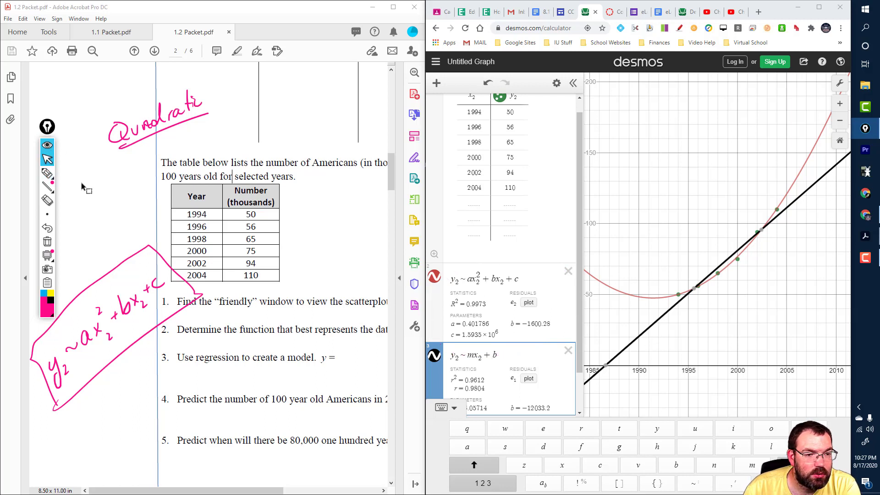
pyautogui.click(569, 351)
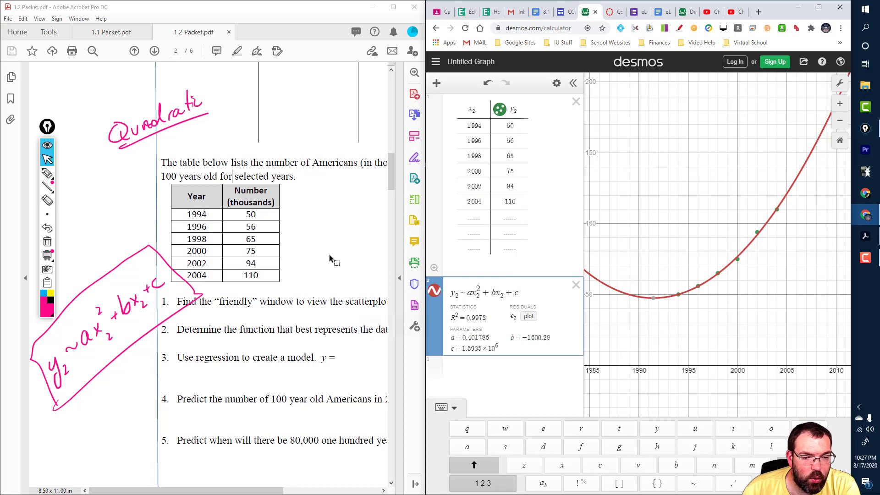
pyautogui.moveTo(145, 490); pyautogui.dragTo(177, 492)
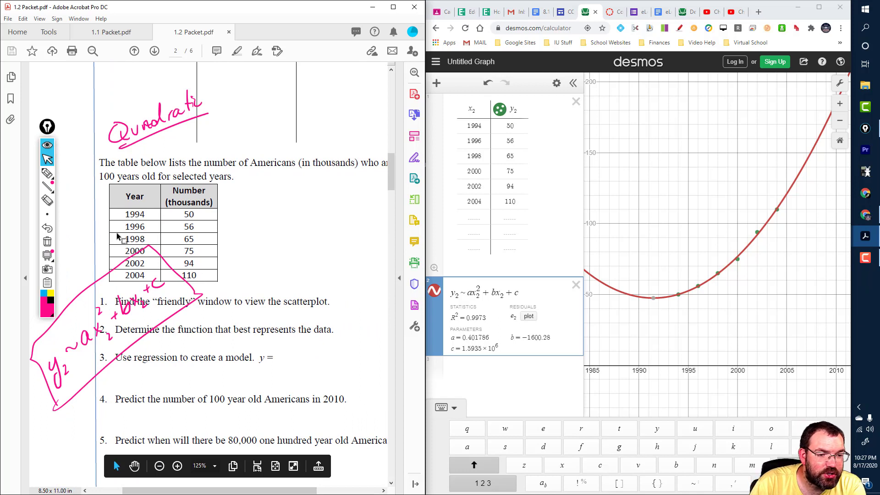
pyautogui.click(47, 242)
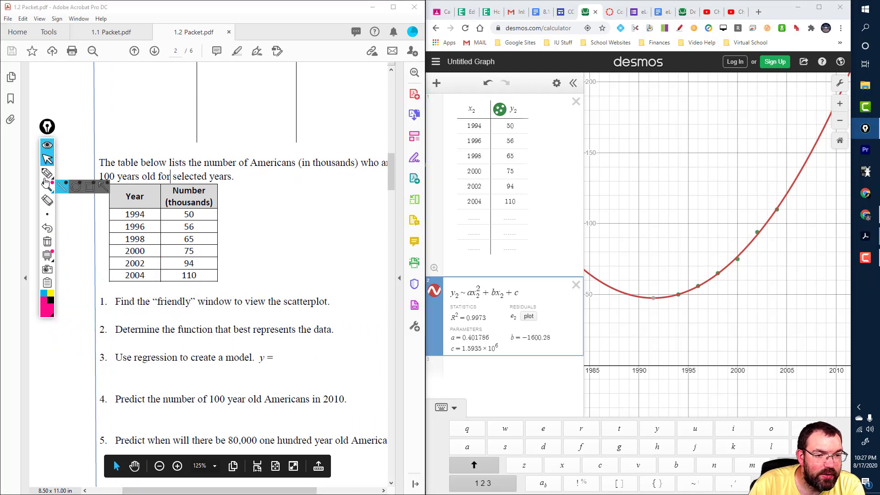
# Handwrite "Quadratic" beneath question 2 as the function that best represents the data.
pyautogui.click(47, 174)
pyautogui.moveTo(177, 336)
pyautogui.mouseDown()
pyautogui.moveTo(207, 343)
pyautogui.moveTo(216, 326)
pyautogui.moveTo(236, 345)
pyautogui.mouseUp()
pyautogui.moveTo(231, 337)
pyautogui.mouseDown()
pyautogui.moveTo(242, 336)
pyautogui.moveTo(244, 346)
pyautogui.mouseUp()
pyautogui.moveTo(251, 337); pyautogui.dragTo(248, 346)
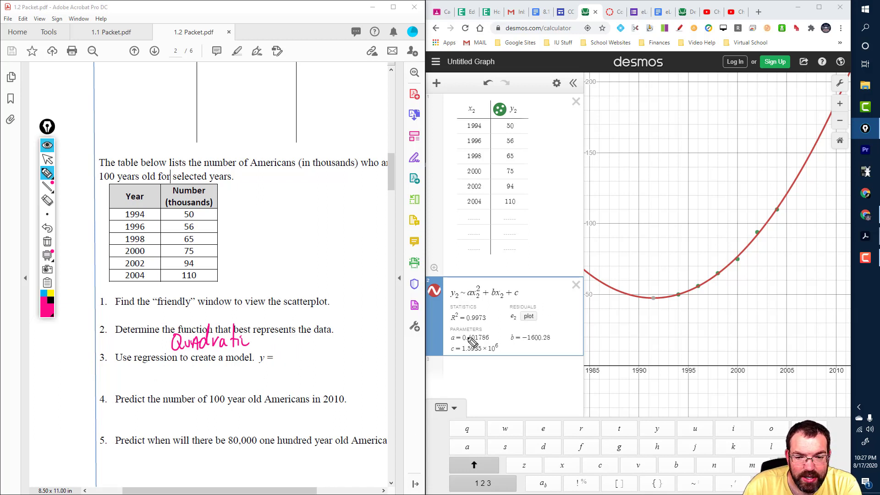
# Underline parameter a in Desmos and start handwriting question 3's model with .40, undoing the attempted third decimal digit.
pyautogui.moveTo(463, 340); pyautogui.dragTo(490, 335)
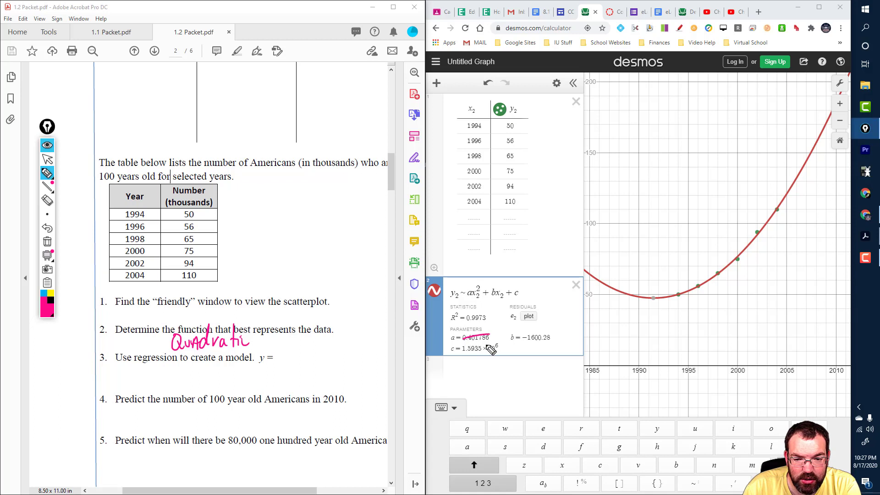
pyautogui.click(279, 360)
pyautogui.moveTo(285, 355); pyautogui.dragTo(297, 352)
pyautogui.moveTo(303, 348); pyautogui.dragTo(302, 359)
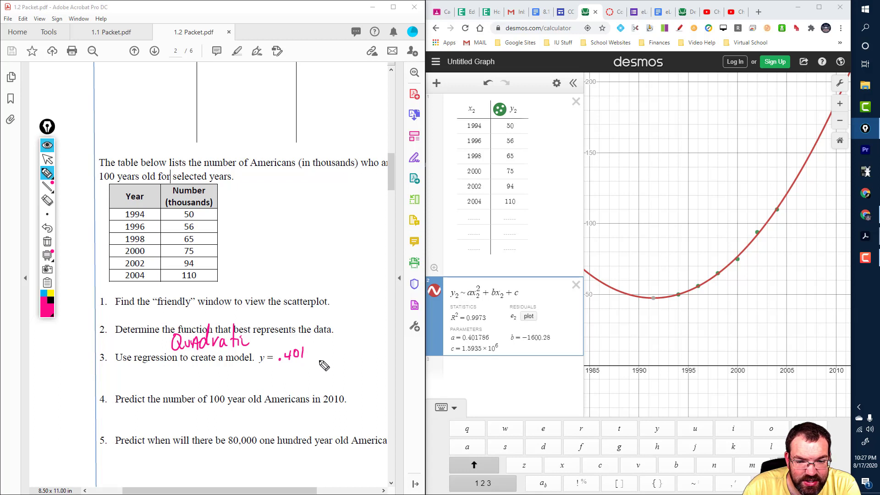
pyautogui.hotkey('ctrl', 'z')
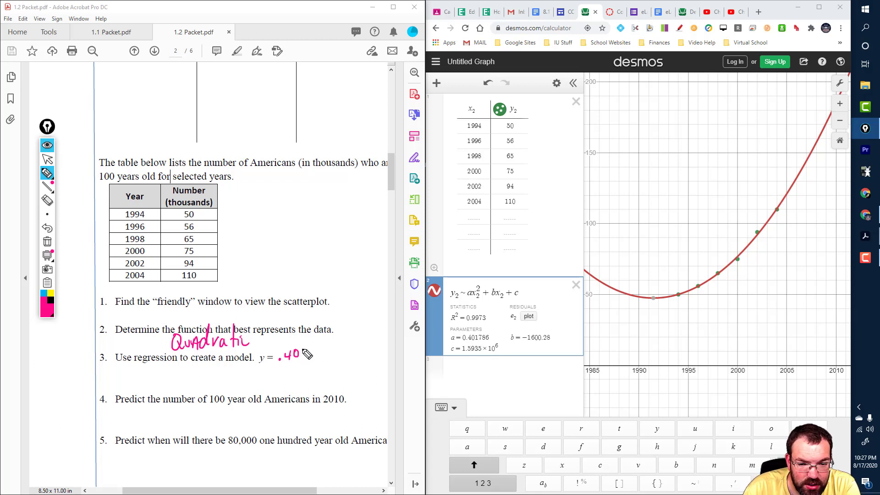
pyautogui.moveTo(301, 348); pyautogui.dragTo(312, 357)
pyautogui.hotkey('ctrl', 'z')
# Handwrite the note "Round to 3 places" above the packet's table of Americans over 100.
pyautogui.moveTo(113, 112); pyautogui.dragTo(122, 140)
pyautogui.moveTo(112, 114)
pyautogui.mouseDown()
pyautogui.moveTo(137, 133)
pyautogui.moveTo(175, 125)
pyautogui.moveTo(180, 133)
pyautogui.moveTo(188, 110)
pyautogui.moveTo(287, 122)
pyautogui.moveTo(381, 92)
pyautogui.moveTo(384, 104)
pyautogui.mouseUp()
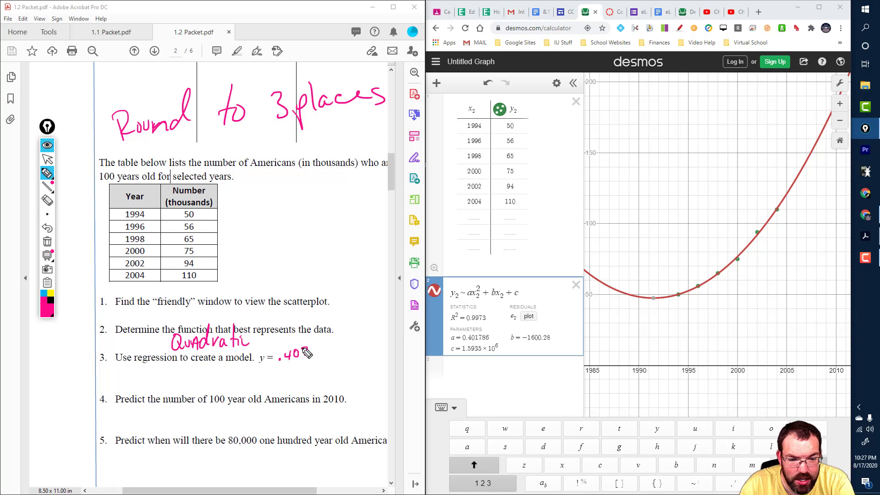
# Continue question 3's handwritten equation as .402x² − 1600.28x, underlining parameter b in Desmos.
pyautogui.moveTo(323, 352); pyautogui.dragTo(341, 344)
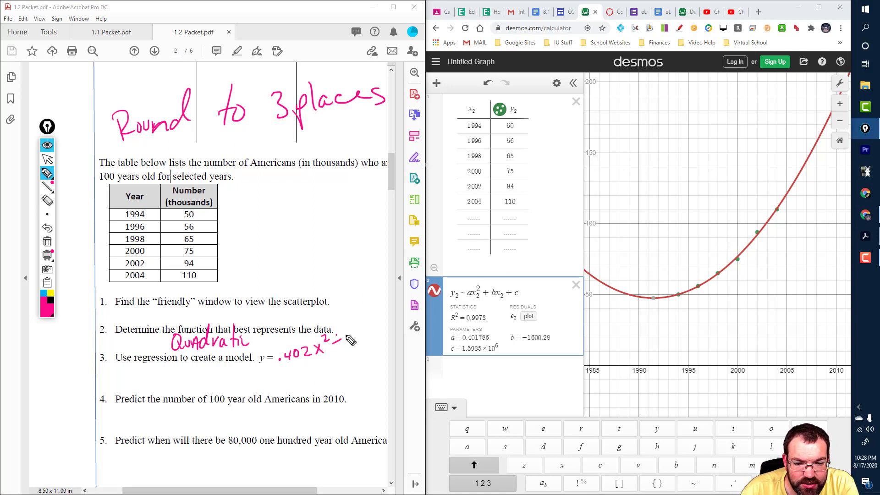
pyautogui.moveTo(523, 342); pyautogui.dragTo(549, 338)
pyautogui.moveTo(349, 334)
pyautogui.mouseDown()
pyautogui.moveTo(346, 347)
pyautogui.moveTo(354, 341)
pyautogui.mouseUp()
pyautogui.moveTo(364, 330)
pyautogui.mouseDown()
pyautogui.moveTo(389, 329)
pyautogui.moveTo(396, 317)
pyautogui.moveTo(407, 325)
pyautogui.mouseUp()
pyautogui.moveTo(407, 314); pyautogui.dragTo(399, 326)
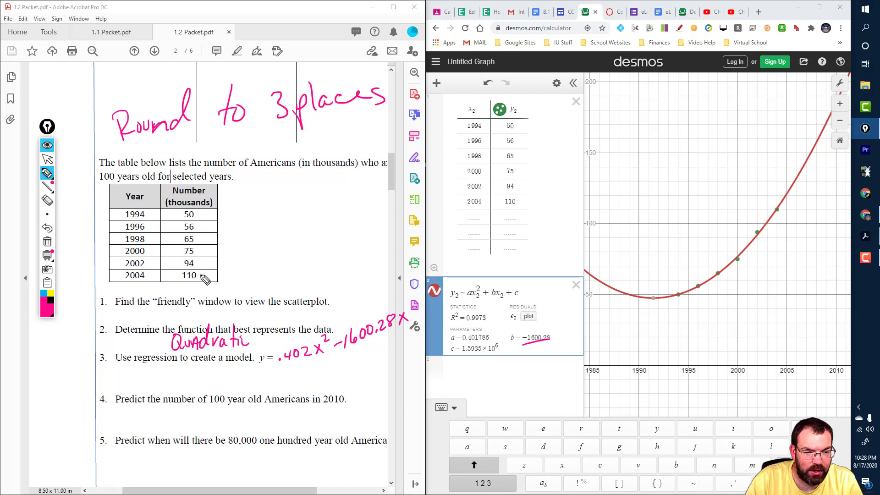
# Rewrite the full model beneath question 3 as y = .402x² − 1600.28x + 1.5935 × 10⁶.
pyautogui.moveTo(132, 378); pyautogui.dragTo(140, 376)
pyautogui.moveTo(133, 381)
pyautogui.mouseDown()
pyautogui.moveTo(257, 377)
pyautogui.moveTo(250, 378)
pyautogui.mouseUp()
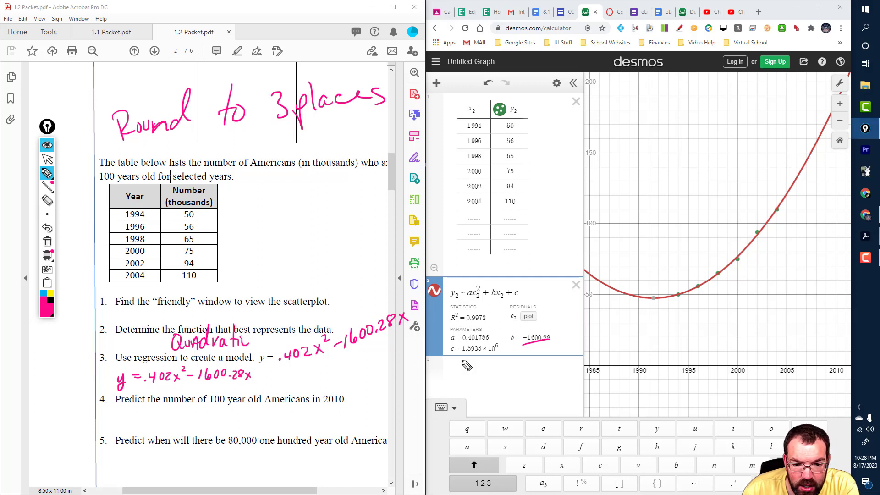
pyautogui.moveTo(480, 341)
pyautogui.mouseDown()
pyautogui.moveTo(464, 351)
pyautogui.moveTo(501, 357)
pyautogui.moveTo(480, 340)
pyautogui.mouseUp()
pyautogui.moveTo(543, 345); pyautogui.dragTo(491, 348)
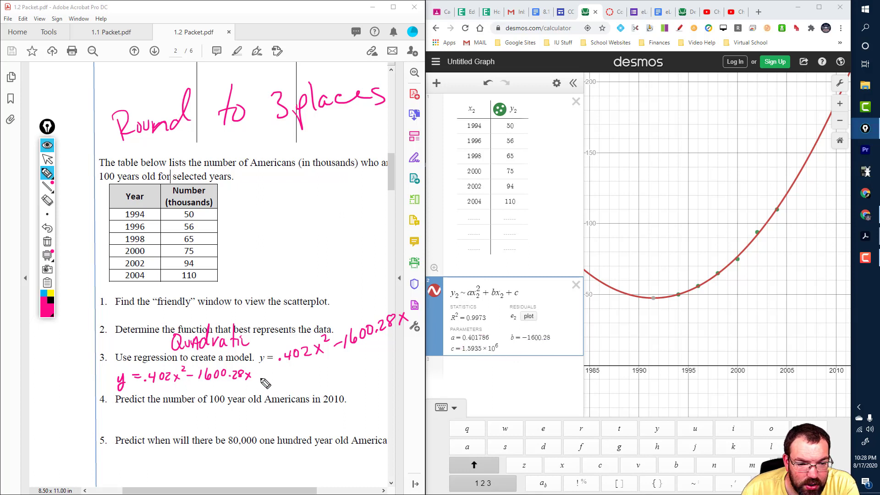
pyautogui.moveTo(261, 370); pyautogui.dragTo(260, 379)
pyautogui.moveTo(256, 375)
pyautogui.mouseDown()
pyautogui.moveTo(286, 381)
pyautogui.moveTo(294, 367)
pyautogui.moveTo(299, 381)
pyautogui.moveTo(318, 380)
pyautogui.moveTo(327, 369)
pyautogui.moveTo(338, 380)
pyautogui.mouseUp()
pyautogui.click(278, 378)
pyautogui.moveTo(338, 371)
pyautogui.mouseDown()
pyautogui.moveTo(330, 380)
pyautogui.moveTo(343, 379)
pyautogui.mouseUp()
pyautogui.moveTo(350, 368); pyautogui.dragTo(355, 366)
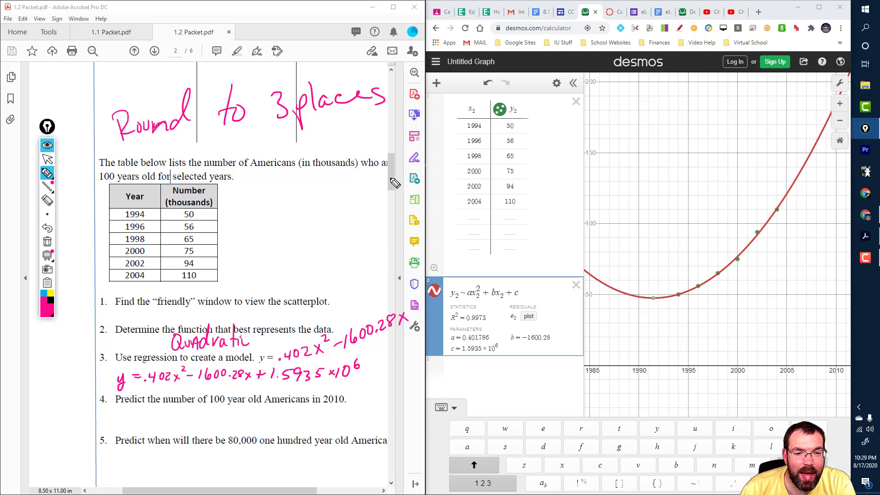
# Highlight the year values in the packet's table to examine them, and clear the selection.
pyautogui.click(47, 159)
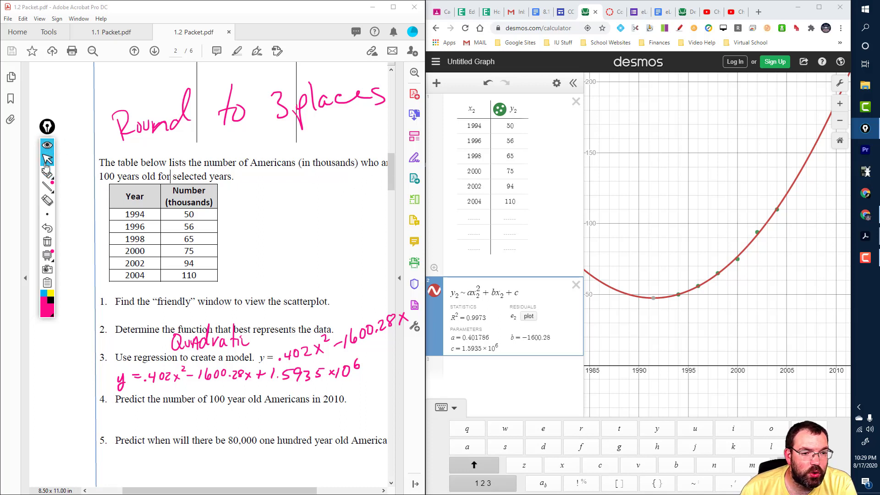
pyautogui.moveTo(124, 214); pyautogui.dragTo(145, 278)
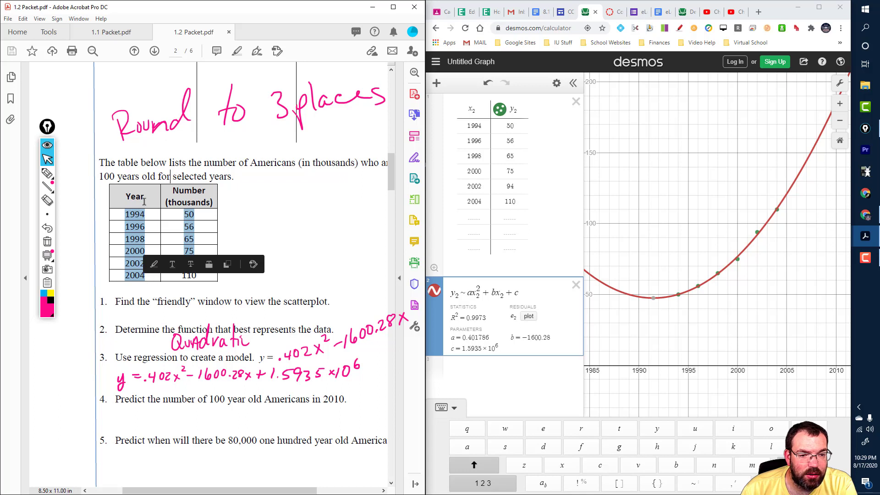
pyautogui.click(144, 201)
pyautogui.moveTo(141, 219); pyautogui.dragTo(148, 278)
pyautogui.click(141, 222)
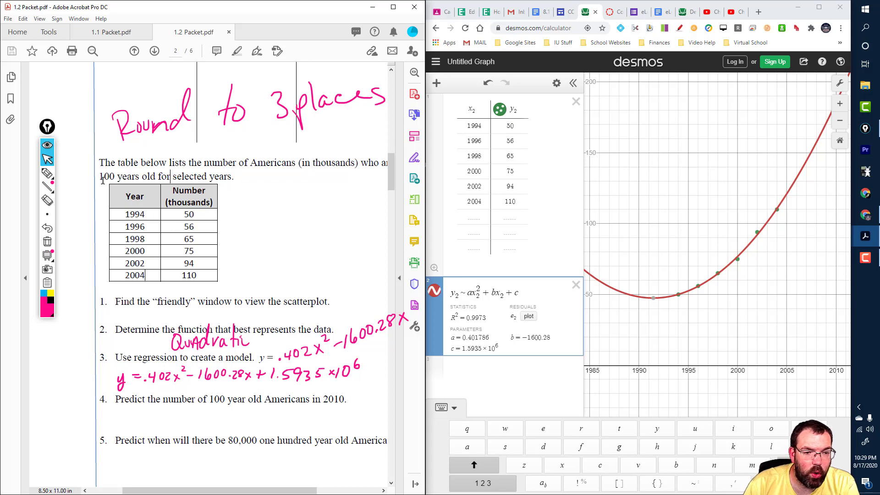
# Handwrite 0, 2, 4, 6, 8 and 10 beside the years 1994 through 2004 in the packet's table.
pyautogui.click(48, 173)
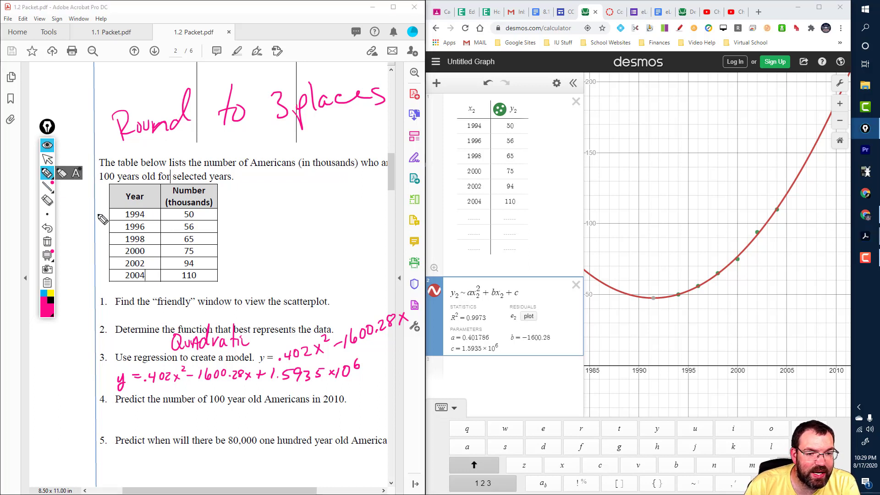
pyautogui.moveTo(103, 212); pyautogui.dragTo(103, 213)
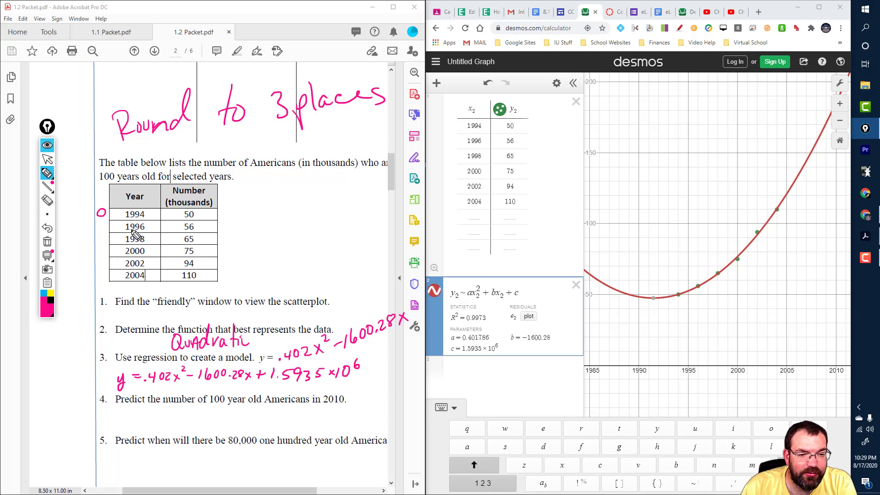
pyautogui.moveTo(95, 225); pyautogui.dragTo(104, 278)
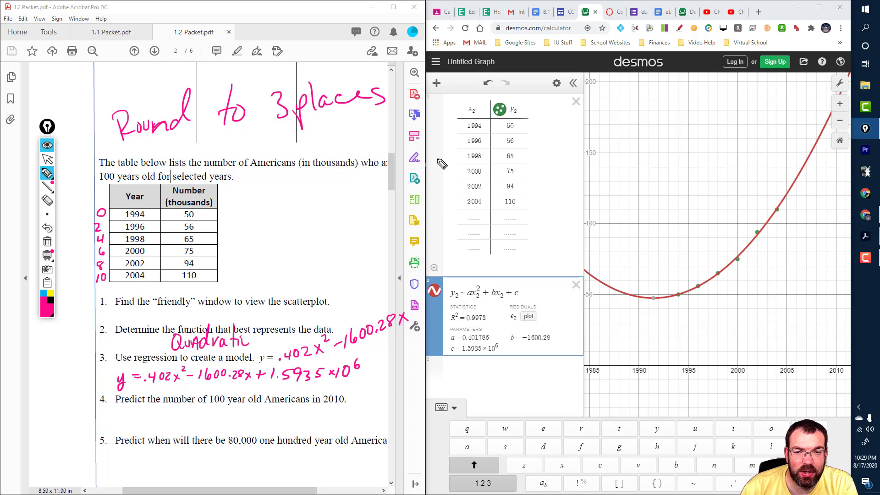
# Replace the first two x₂ values in the Desmos table with 0 and 2, undoing the extra blank row.
pyautogui.click(47, 159)
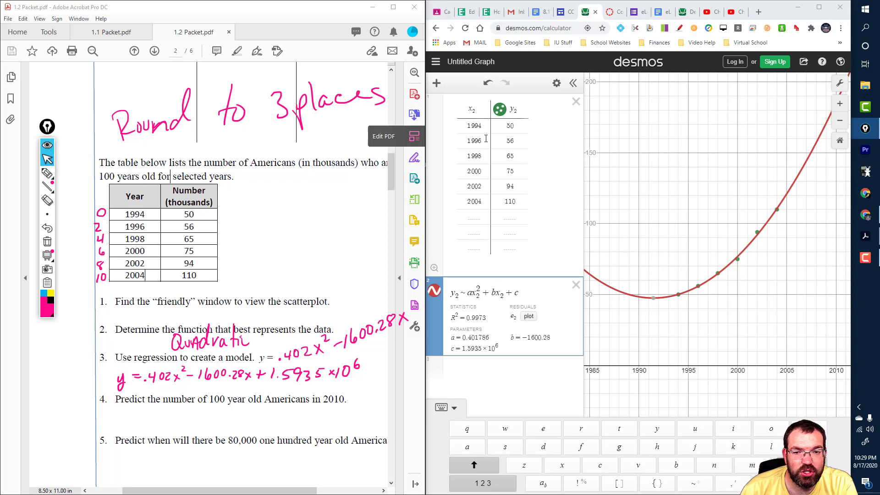
pyautogui.click(483, 126)
pyautogui.press('BackSpace')
pyautogui.press('BackSpace')
pyautogui.press('BackSpace')
pyautogui.write('0')
pyautogui.press('Return')
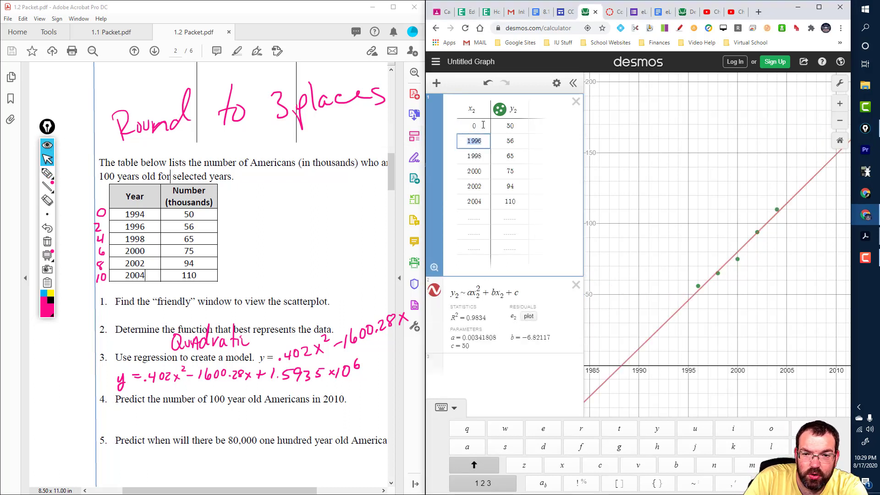
pyautogui.write('2')
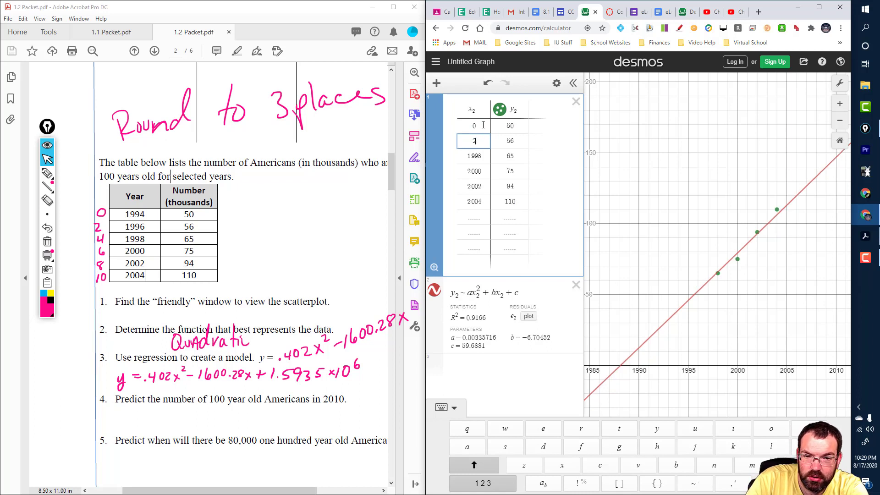
pyautogui.press('Return')
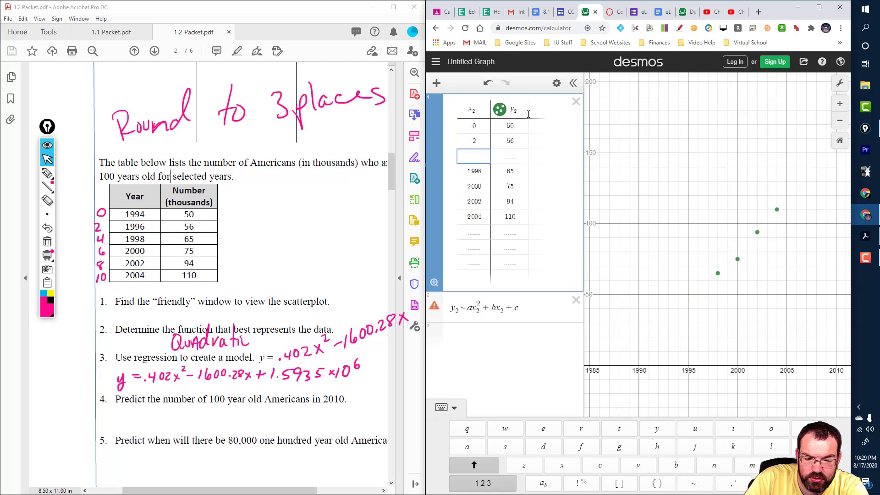
pyautogui.hotkey('ctrl', 'z')
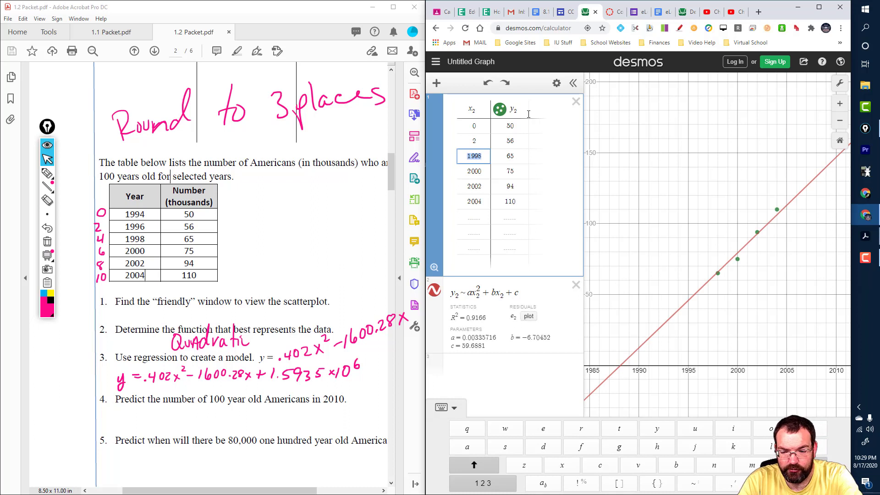
# Replace the remaining x₂ values in the Desmos table with 4, 6, 8 and 10.
pyautogui.write('4')
pyautogui.press('Down')
pyautogui.write('6')
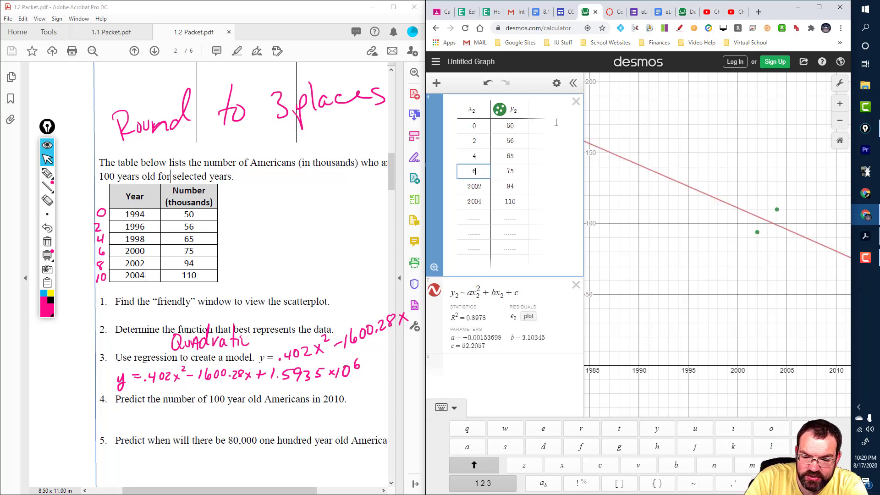
pyautogui.press('Down')
pyautogui.write('8')
pyautogui.press('Down')
pyautogui.write('10')
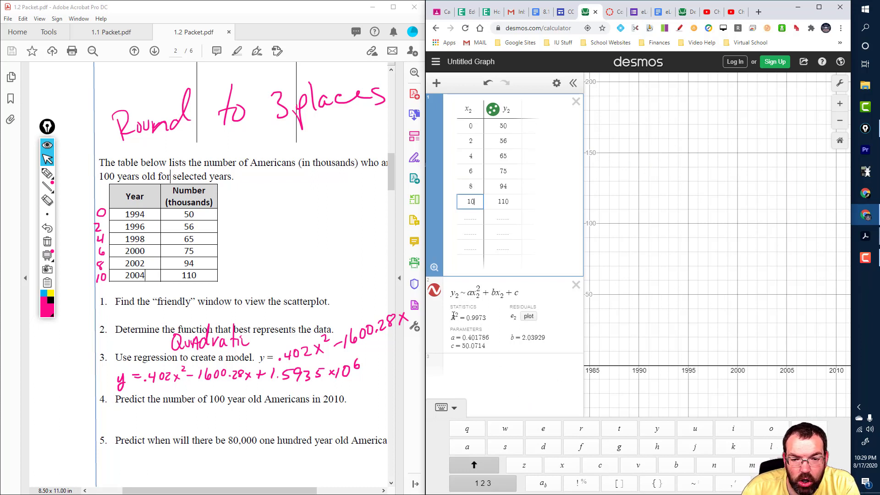
# Zoom the graph to fit the table's data points and select the quadratic regression to examine its parameters.
pyautogui.click(434, 268)
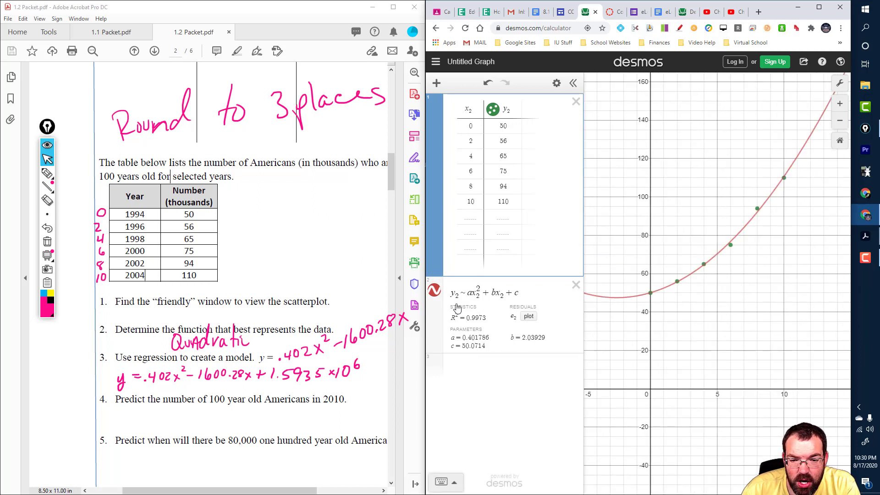
pyautogui.click(473, 342)
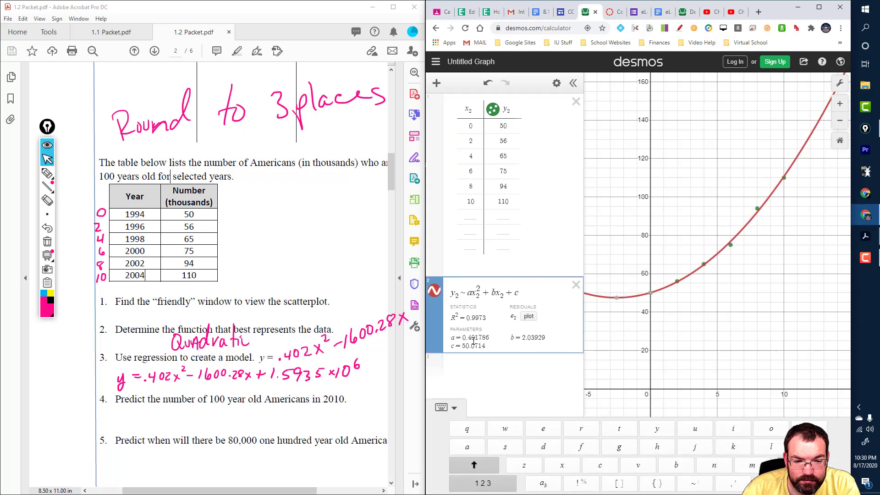
pyautogui.click(452, 336)
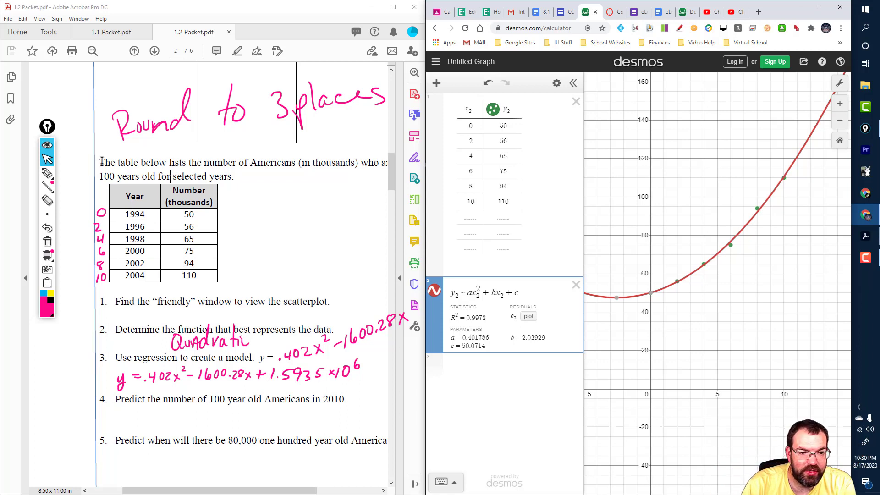
# Circle the number 4 and the year 2010 in problem 4, and draw arrows pointing to both x terms of the equation above.
pyautogui.click(46, 173)
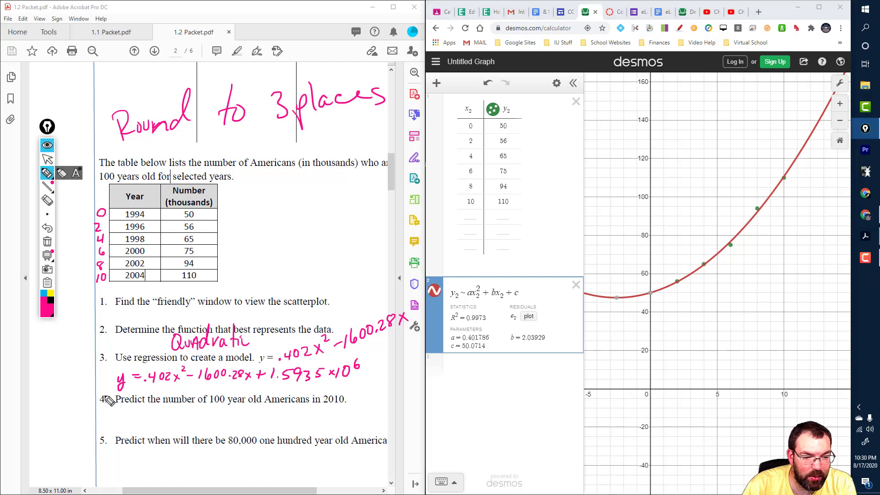
pyautogui.moveTo(108, 401); pyautogui.dragTo(108, 407)
pyautogui.moveTo(351, 400)
pyautogui.mouseDown()
pyautogui.moveTo(324, 399)
pyautogui.moveTo(348, 410)
pyautogui.moveTo(353, 397)
pyautogui.moveTo(341, 392)
pyautogui.mouseUp()
pyautogui.moveTo(180, 382); pyautogui.dragTo(181, 388)
pyautogui.moveTo(249, 383); pyautogui.dragTo(250, 389)
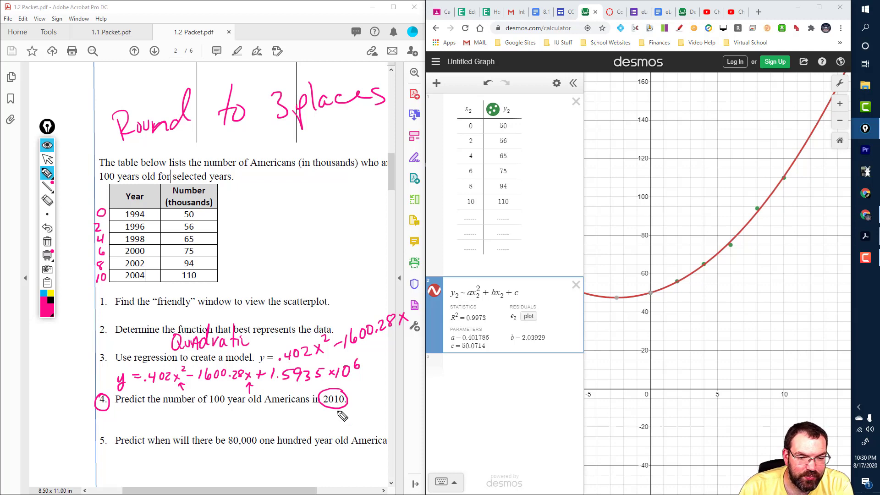
pyautogui.moveTo(339, 415); pyautogui.dragTo(334, 400)
# Erase the marks around problem 4 and rewrite the second equation under problem 3 as y = .402x² + 2.039x + 50.071.
pyautogui.moveTo(351, 369)
pyautogui.mouseDown()
pyautogui.moveTo(180, 372)
pyautogui.moveTo(250, 379)
pyautogui.moveTo(102, 399)
pyautogui.mouseUp()
pyautogui.moveTo(179, 365)
pyautogui.mouseDown()
pyautogui.moveTo(191, 382)
pyautogui.moveTo(252, 384)
pyautogui.mouseUp()
pyautogui.click(215, 382)
pyautogui.moveTo(252, 374)
pyautogui.mouseDown()
pyautogui.moveTo(244, 385)
pyautogui.moveTo(271, 377)
pyautogui.moveTo(278, 386)
pyautogui.moveTo(297, 373)
pyautogui.moveTo(329, 379)
pyautogui.mouseUp()
pyautogui.click(305, 381)
# Draw an arrow pointing to the rewritten equation and write "here" above the arrow.
pyautogui.moveTo(53, 378)
pyautogui.mouseDown()
pyautogui.moveTo(104, 379)
pyautogui.moveTo(90, 383)
pyautogui.mouseUp()
pyautogui.moveTo(44, 352)
pyautogui.mouseDown()
pyautogui.moveTo(54, 369)
pyautogui.moveTo(65, 367)
pyautogui.mouseUp()
pyautogui.moveTo(70, 356); pyautogui.dragTo(77, 353)
pyautogui.moveTo(80, 354); pyautogui.dragTo(86, 351)
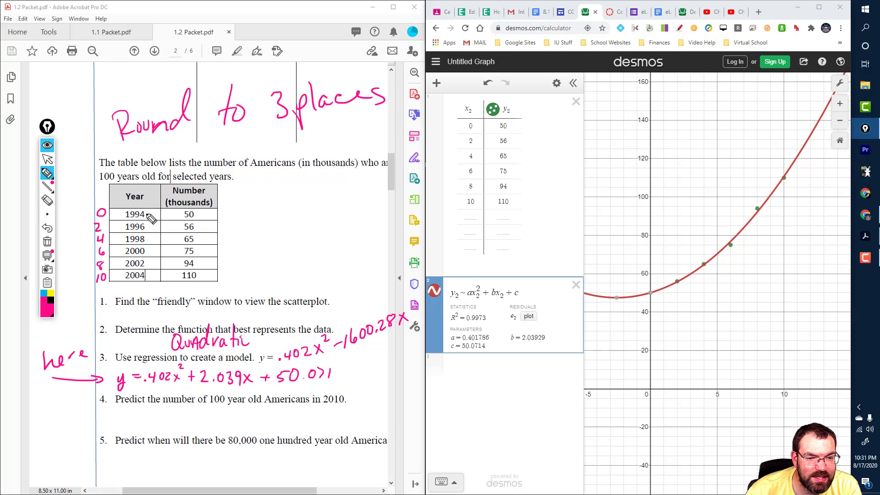
# Write a circled 16 beside the data table, and .402(16)² + 2.039(16) + 50.071 with an arrow under problem 4.
pyautogui.moveTo(280, 205)
pyautogui.mouseDown()
pyautogui.moveTo(276, 225)
pyautogui.moveTo(289, 215)
pyautogui.moveTo(270, 234)
pyautogui.moveTo(326, 188)
pyautogui.moveTo(298, 236)
pyautogui.mouseUp()
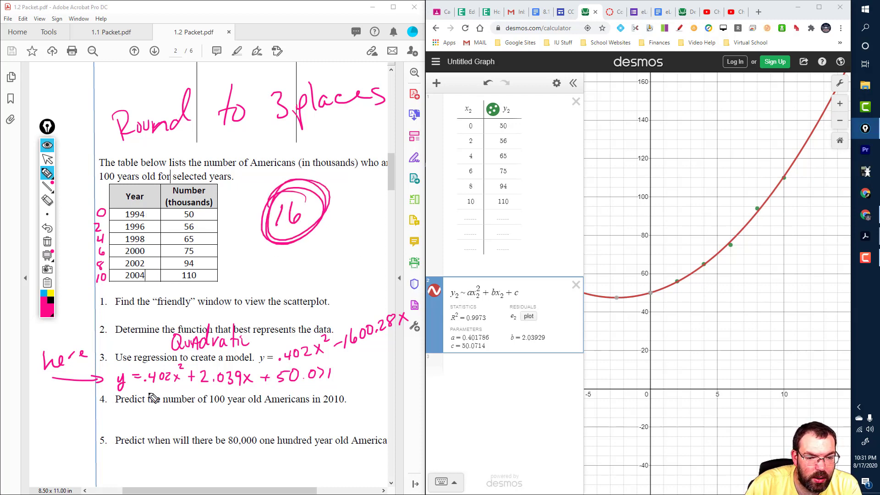
pyautogui.moveTo(128, 424)
pyautogui.mouseDown()
pyautogui.moveTo(146, 427)
pyautogui.moveTo(152, 418)
pyautogui.mouseUp()
pyautogui.moveTo(162, 416); pyautogui.dragTo(164, 425)
pyautogui.moveTo(168, 425); pyautogui.dragTo(178, 414)
pyautogui.moveTo(185, 413)
pyautogui.mouseDown()
pyautogui.moveTo(182, 424)
pyautogui.moveTo(192, 426)
pyautogui.moveTo(202, 415)
pyautogui.moveTo(212, 420)
pyautogui.mouseUp()
pyautogui.moveTo(207, 415)
pyautogui.mouseDown()
pyautogui.moveTo(207, 426)
pyautogui.moveTo(237, 416)
pyautogui.moveTo(263, 425)
pyautogui.mouseUp()
pyautogui.click(230, 423)
pyautogui.moveTo(271, 412)
pyautogui.mouseDown()
pyautogui.moveTo(277, 427)
pyautogui.moveTo(297, 418)
pyautogui.mouseUp()
pyautogui.moveTo(291, 413)
pyautogui.mouseDown()
pyautogui.moveTo(291, 424)
pyautogui.moveTo(302, 425)
pyautogui.moveTo(313, 413)
pyautogui.mouseUp()
pyautogui.moveTo(319, 415); pyautogui.dragTo(333, 413)
pyautogui.click(327, 423)
pyautogui.moveTo(338, 413)
pyautogui.mouseDown()
pyautogui.moveTo(340, 424)
pyautogui.moveTo(347, 421)
pyautogui.mouseUp()
pyautogui.moveTo(57, 421); pyautogui.dragTo(110, 416)
pyautogui.moveTo(104, 412); pyautogui.dragTo(105, 424)
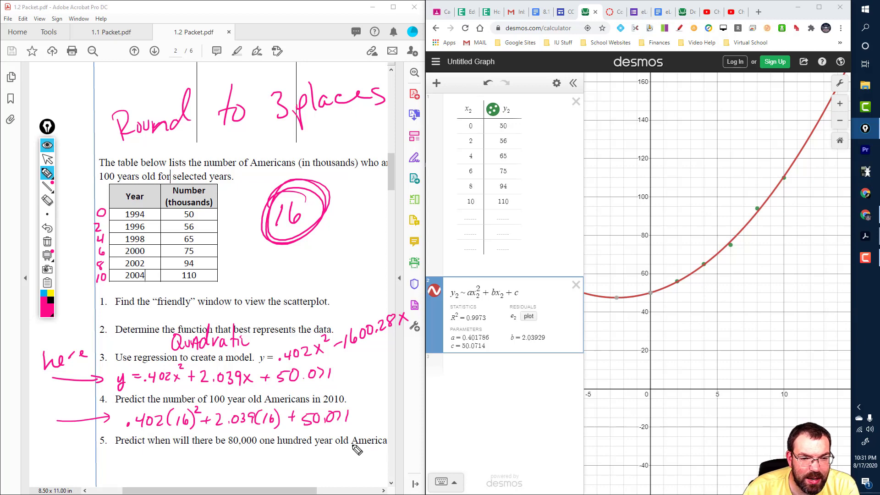
# Circle the table's Number (thousands) column and write 80 = .402x² + 2.039x + 50.071 under problem 5.
pyautogui.moveTo(205, 201)
pyautogui.mouseDown()
pyautogui.moveTo(154, 262)
pyautogui.moveTo(180, 208)
pyautogui.mouseUp()
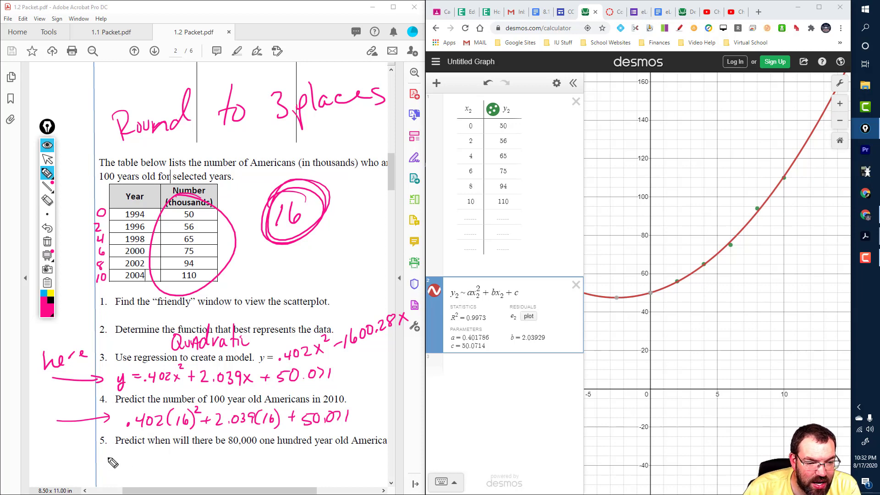
pyautogui.moveTo(121, 453)
pyautogui.mouseDown()
pyautogui.moveTo(118, 471)
pyautogui.moveTo(120, 454)
pyautogui.moveTo(154, 457)
pyautogui.mouseUp()
pyautogui.moveTo(143, 464); pyautogui.dragTo(226, 464)
pyautogui.click(163, 462)
pyautogui.moveTo(233, 456); pyautogui.dragTo(271, 465)
pyautogui.moveTo(271, 456)
pyautogui.mouseDown()
pyautogui.moveTo(263, 465)
pyautogui.moveTo(286, 461)
pyautogui.mouseUp()
pyautogui.moveTo(290, 458)
pyautogui.mouseDown()
pyautogui.moveTo(289, 466)
pyautogui.moveTo(297, 457)
pyautogui.mouseUp()
pyautogui.moveTo(302, 458); pyautogui.dragTo(315, 457)
pyautogui.click(310, 463)
pyautogui.moveTo(321, 457); pyautogui.dragTo(323, 466)
pyautogui.moveTo(336, 455); pyautogui.dragTo(335, 467)
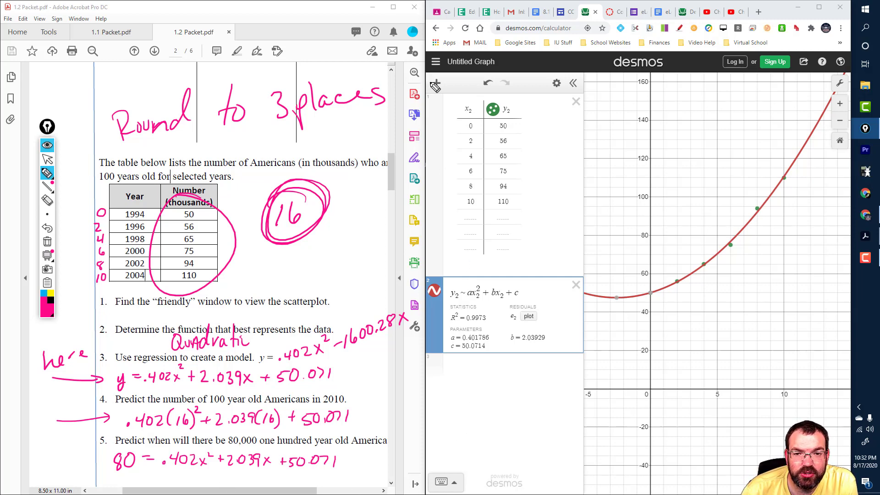
# Circle the 80 in the equation under problem 5 and undo the stray mark drawn over Desmos.
pyautogui.click(47, 159)
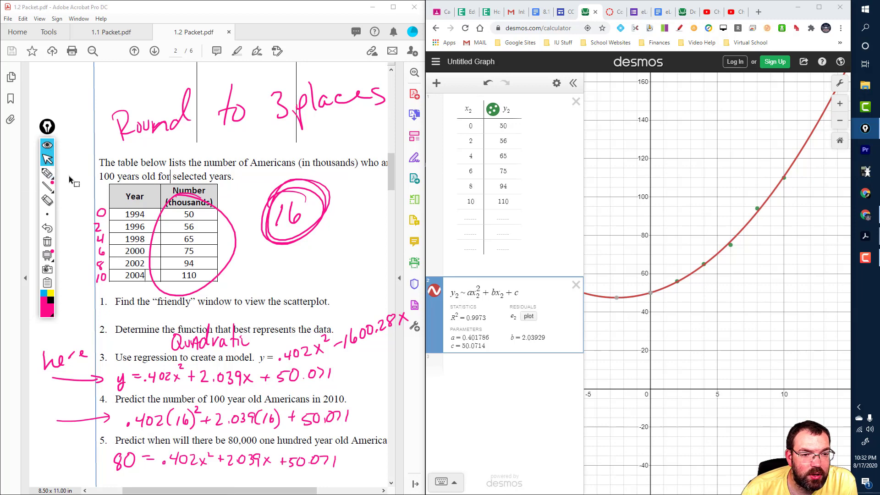
pyautogui.click(468, 370)
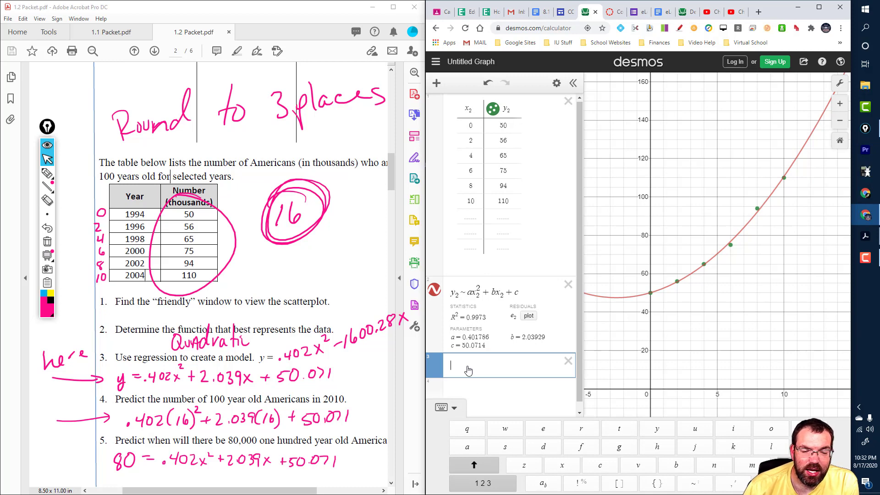
pyautogui.click(47, 173)
pyautogui.moveTo(127, 456)
pyautogui.mouseDown()
pyautogui.moveTo(138, 482)
pyautogui.moveTo(124, 443)
pyautogui.mouseUp()
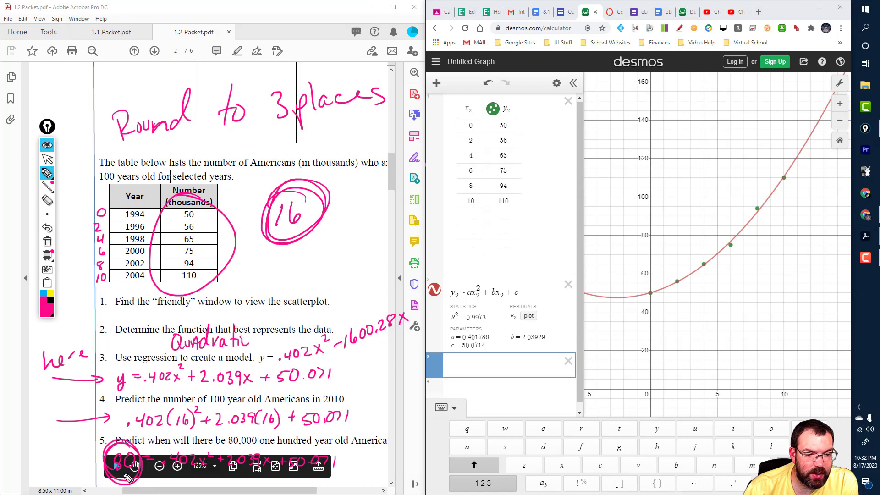
pyautogui.moveTo(463, 362); pyautogui.dragTo(476, 362)
pyautogui.hotkey('ctrl', 'z')
pyautogui.hotkey('ctrl', 'z')
pyautogui.click(47, 159)
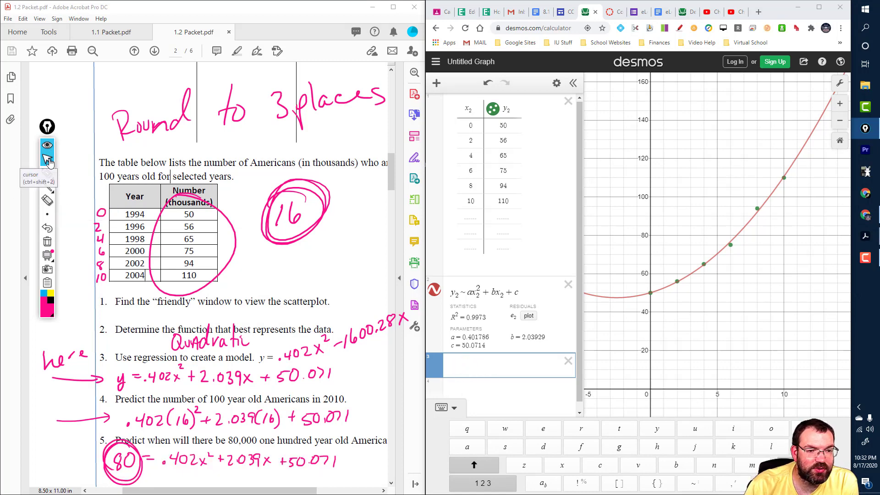
# Graph y = 80 in Desmos and mark its intersection with the regression curve.
pyautogui.click(467, 363)
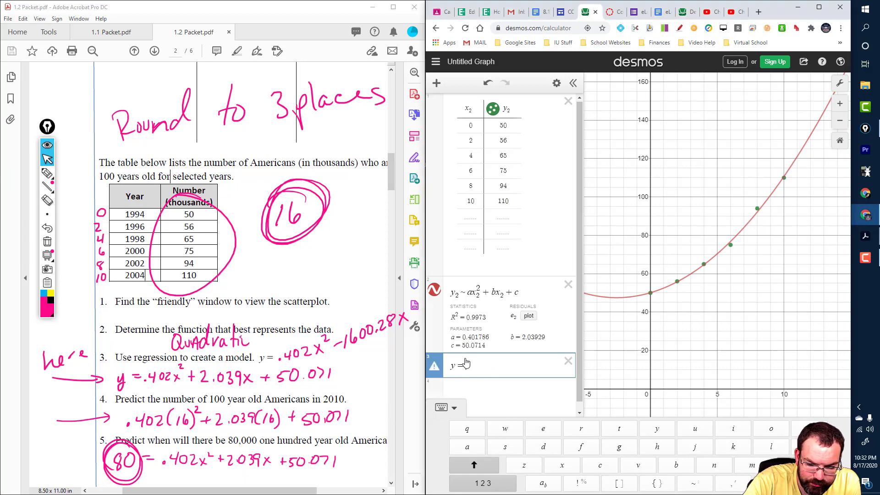
pyautogui.write('80')
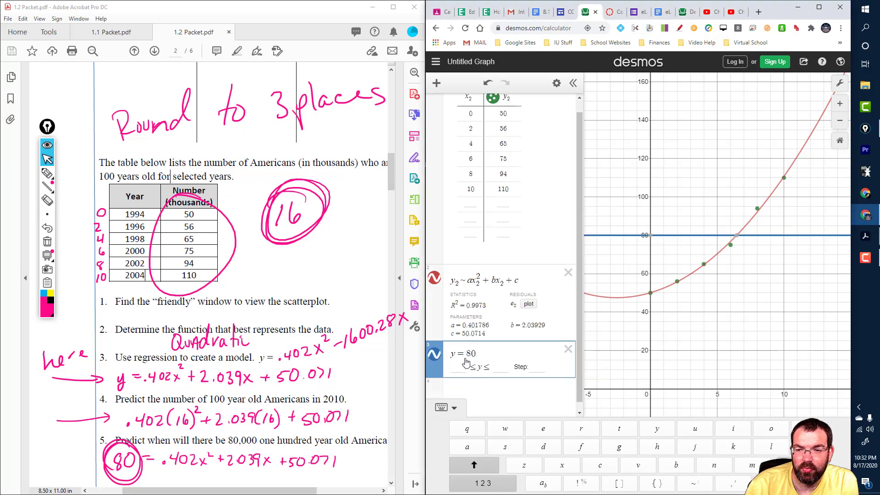
pyautogui.click(719, 256)
pyautogui.moveTo(735, 243)
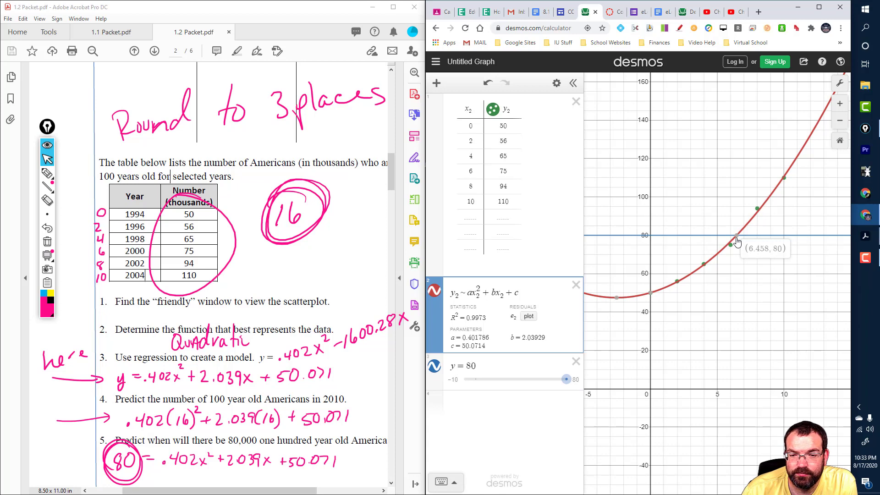
pyautogui.click(737, 236)
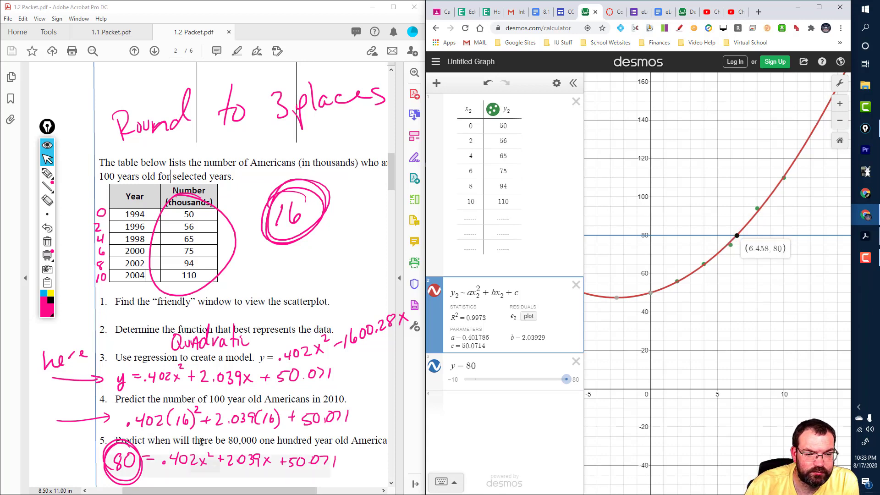
# Handwrite 6.458 on the graph area below the intersection's coordinates.
pyautogui.click(47, 174)
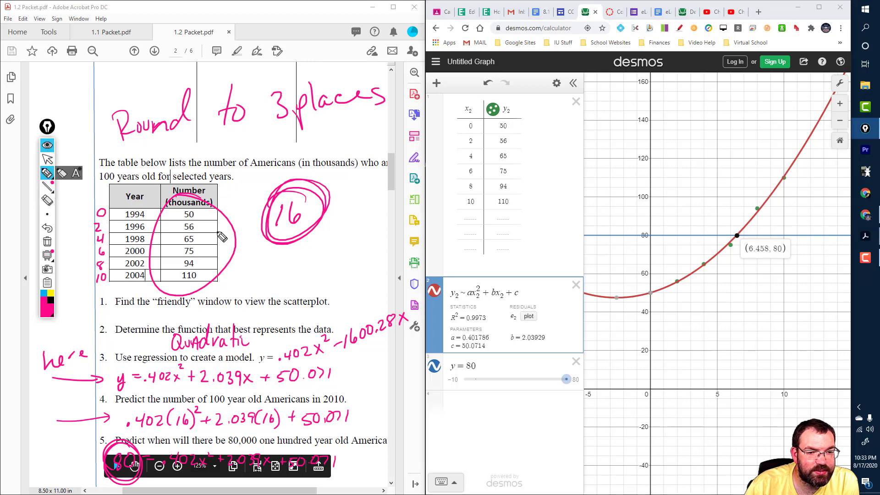
pyautogui.moveTo(733, 290)
pyautogui.mouseDown()
pyautogui.moveTo(750, 298)
pyautogui.moveTo(780, 290)
pyautogui.mouseUp()
pyautogui.moveTo(791, 290); pyautogui.dragTo(786, 295)
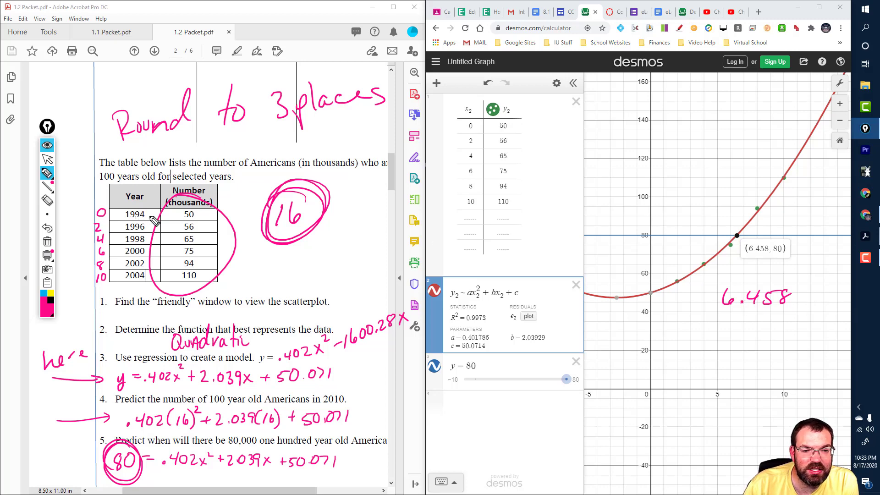
# Handwrite "Almost halfway after year 2000" below the 6.458 on the graph area.
pyautogui.moveTo(683, 360)
pyautogui.mouseDown()
pyautogui.moveTo(687, 341)
pyautogui.moveTo(698, 359)
pyautogui.mouseUp()
pyautogui.moveTo(686, 350)
pyautogui.mouseDown()
pyautogui.moveTo(746, 343)
pyautogui.moveTo(751, 351)
pyautogui.mouseUp()
pyautogui.moveTo(739, 337); pyautogui.dragTo(760, 335)
pyautogui.moveTo(693, 369)
pyautogui.mouseDown()
pyautogui.moveTo(687, 388)
pyautogui.moveTo(697, 388)
pyautogui.mouseUp()
pyautogui.moveTo(700, 387)
pyautogui.mouseDown()
pyautogui.moveTo(770, 376)
pyautogui.moveTo(774, 388)
pyautogui.mouseUp()
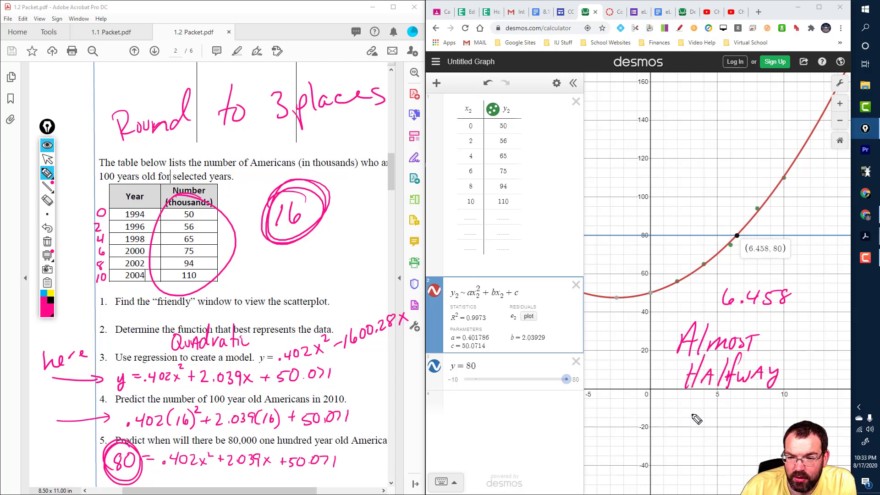
pyautogui.moveTo(667, 430)
pyautogui.mouseDown()
pyautogui.moveTo(687, 431)
pyautogui.moveTo(688, 416)
pyautogui.mouseUp()
pyautogui.moveTo(709, 400)
pyautogui.mouseDown()
pyautogui.moveTo(693, 431)
pyautogui.moveTo(701, 442)
pyautogui.mouseUp()
pyautogui.moveTo(698, 415)
pyautogui.mouseDown()
pyautogui.moveTo(785, 421)
pyautogui.moveTo(816, 402)
pyautogui.mouseUp()
pyautogui.moveTo(724, 452)
pyautogui.mouseDown()
pyautogui.moveTo(739, 467)
pyautogui.moveTo(748, 451)
pyautogui.moveTo(780, 447)
pyautogui.mouseUp()
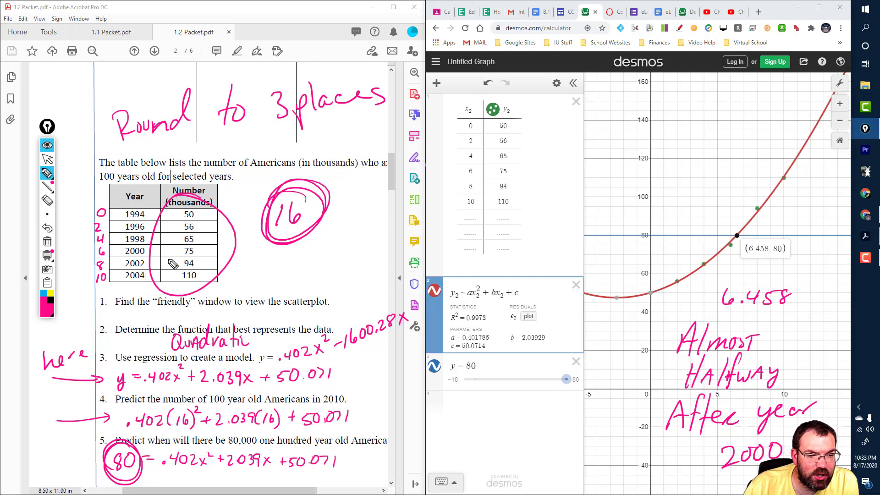
# Mark the 2000 and 2002 rows of the packet's table with short lines and circle the handwritten 6.458.
pyautogui.moveTo(154, 251)
pyautogui.mouseDown()
pyautogui.moveTo(175, 250)
pyautogui.moveTo(169, 260)
pyautogui.mouseUp()
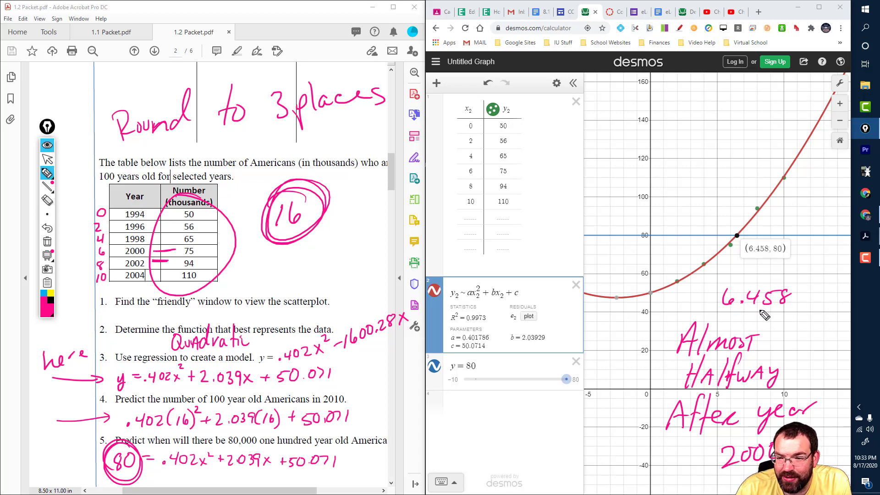
pyautogui.moveTo(722, 288)
pyautogui.mouseDown()
pyautogui.moveTo(752, 321)
pyautogui.moveTo(731, 316)
pyautogui.mouseUp()
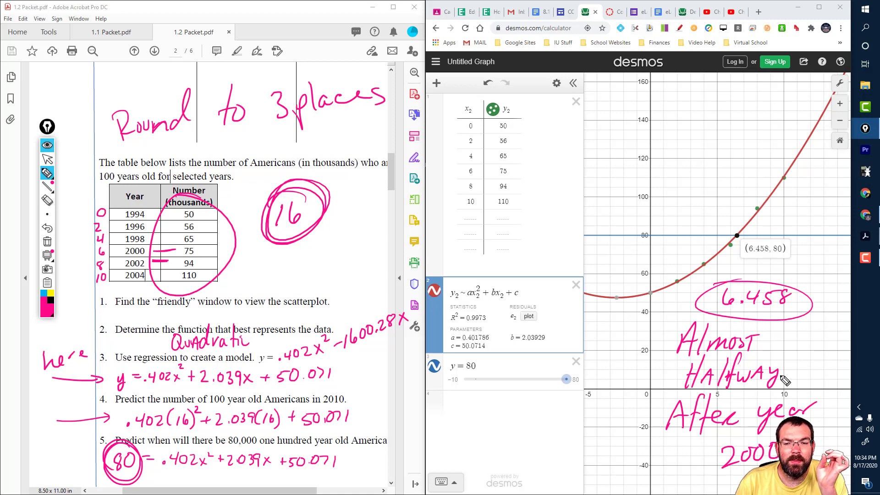
pyautogui.click(47, 159)
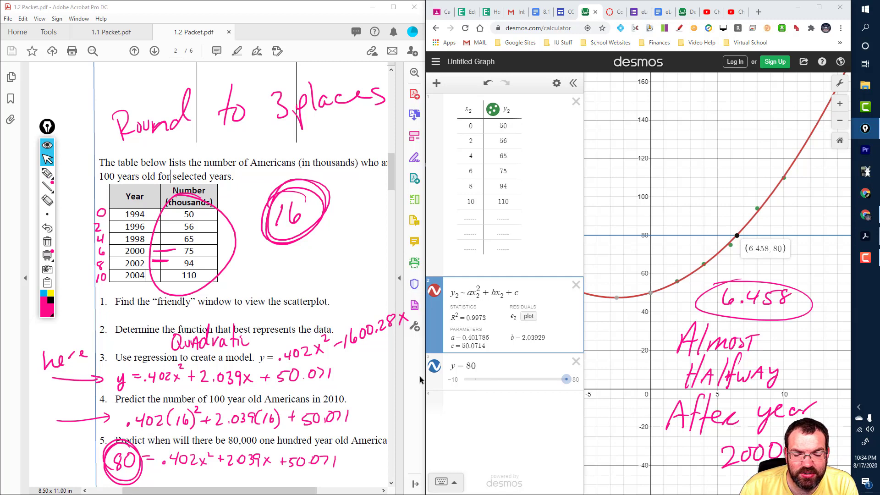
# Add the exponential regression y₂ ~ ab^(x₂) in Desmos and compare its R² with the quadratic model's.
pyautogui.click(472, 406)
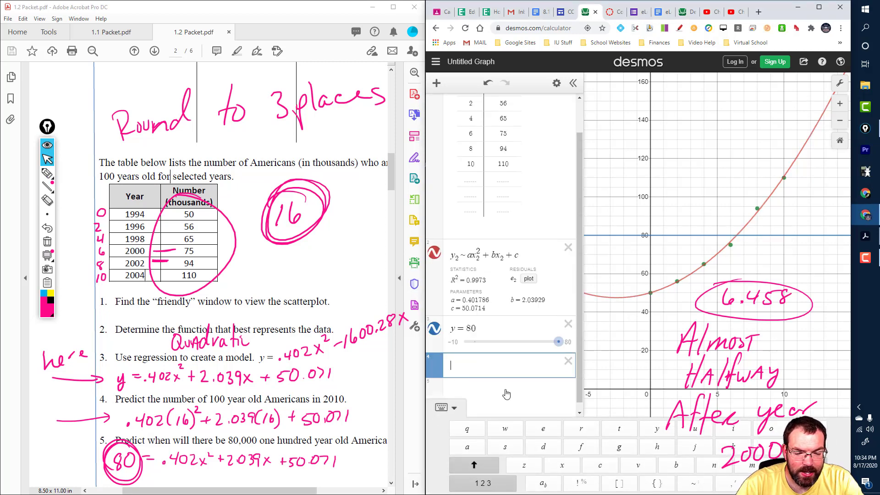
pyautogui.write('y2')
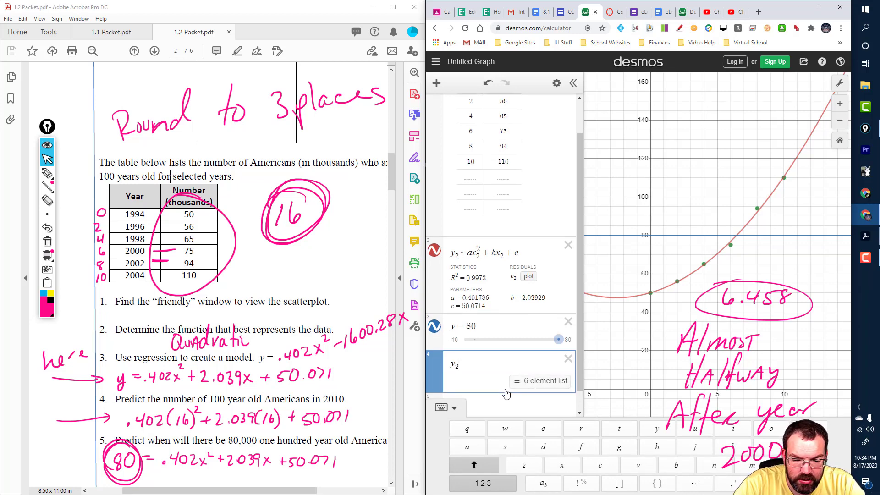
pyautogui.write('~')
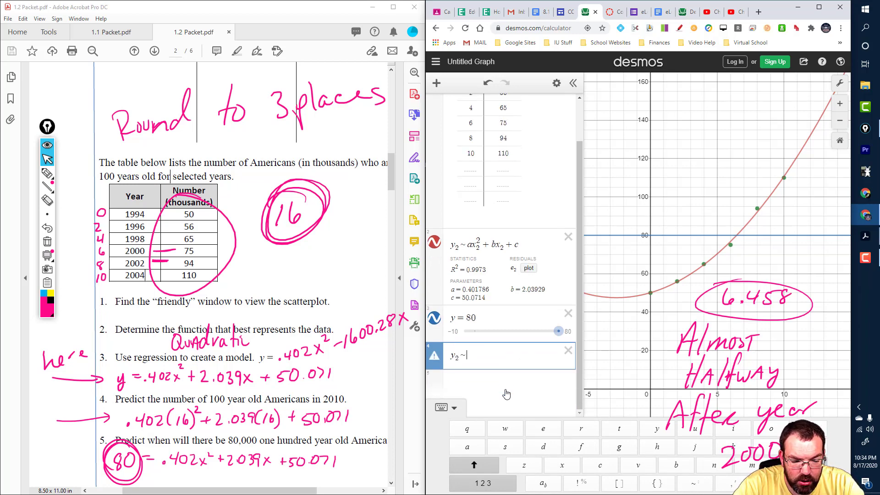
pyautogui.write('ab')
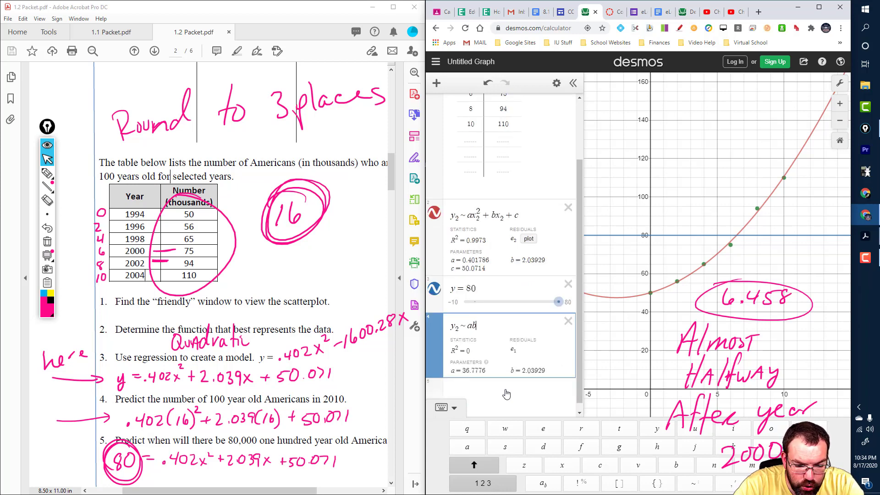
pyautogui.write('^x')
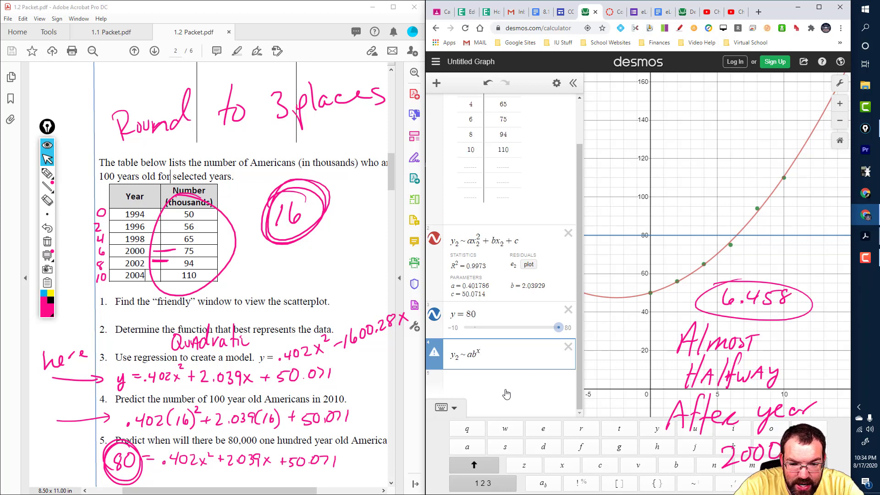
pyautogui.click(535, 483)
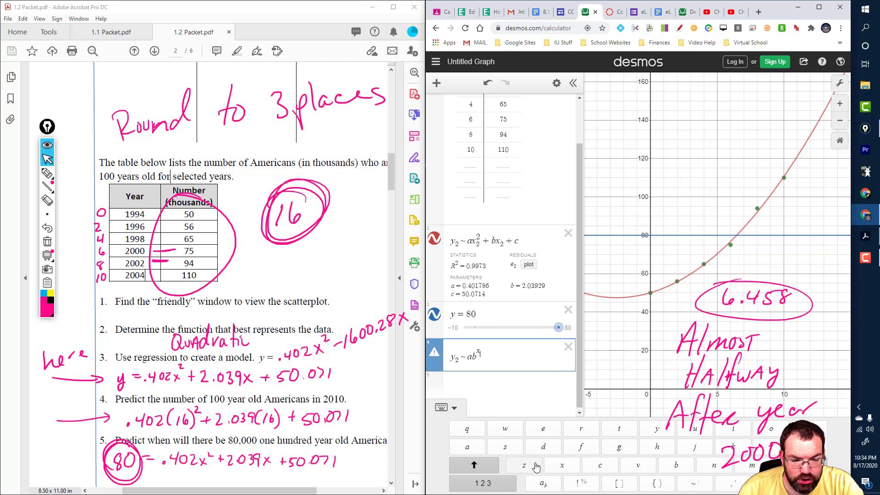
pyautogui.write('2')
pyautogui.moveTo(579, 318); pyautogui.dragTo(576, 364)
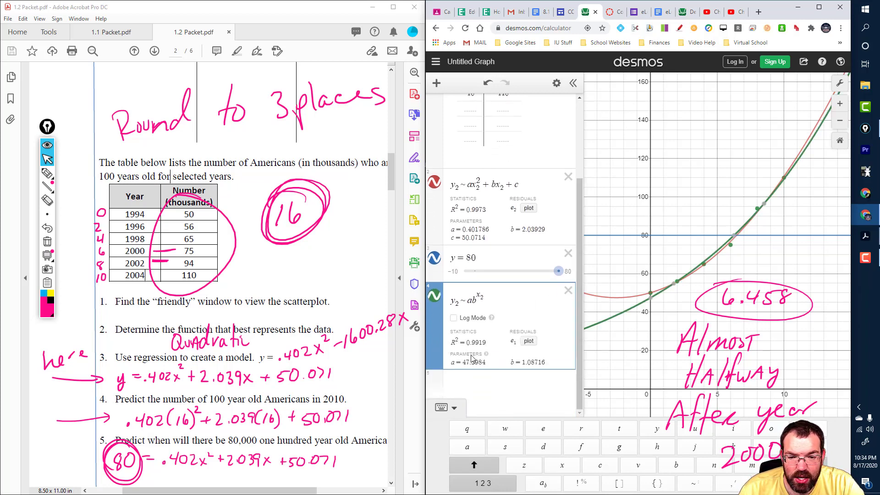
pyautogui.click(472, 211)
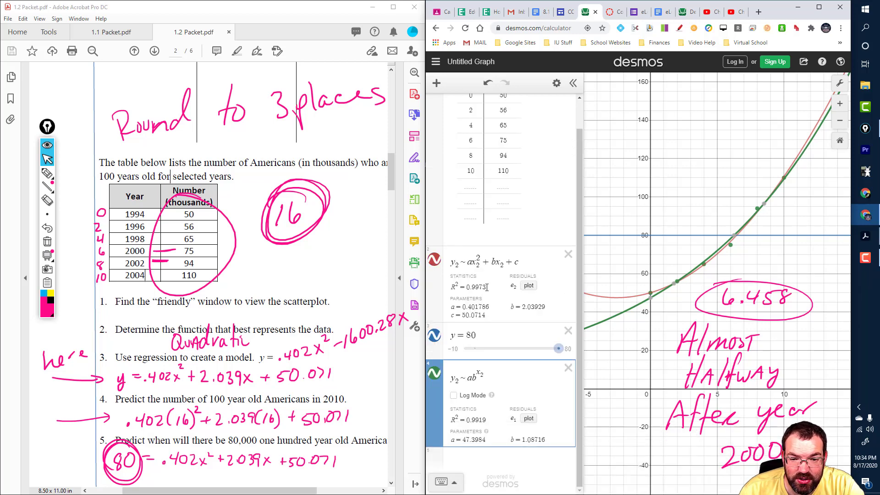